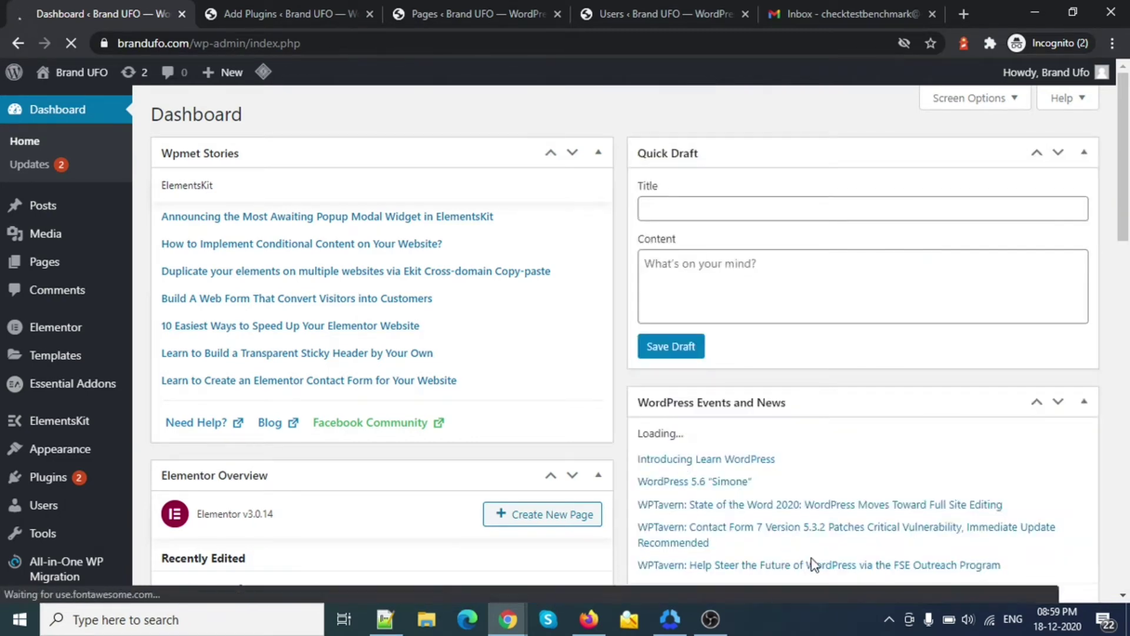
click(888, 620)
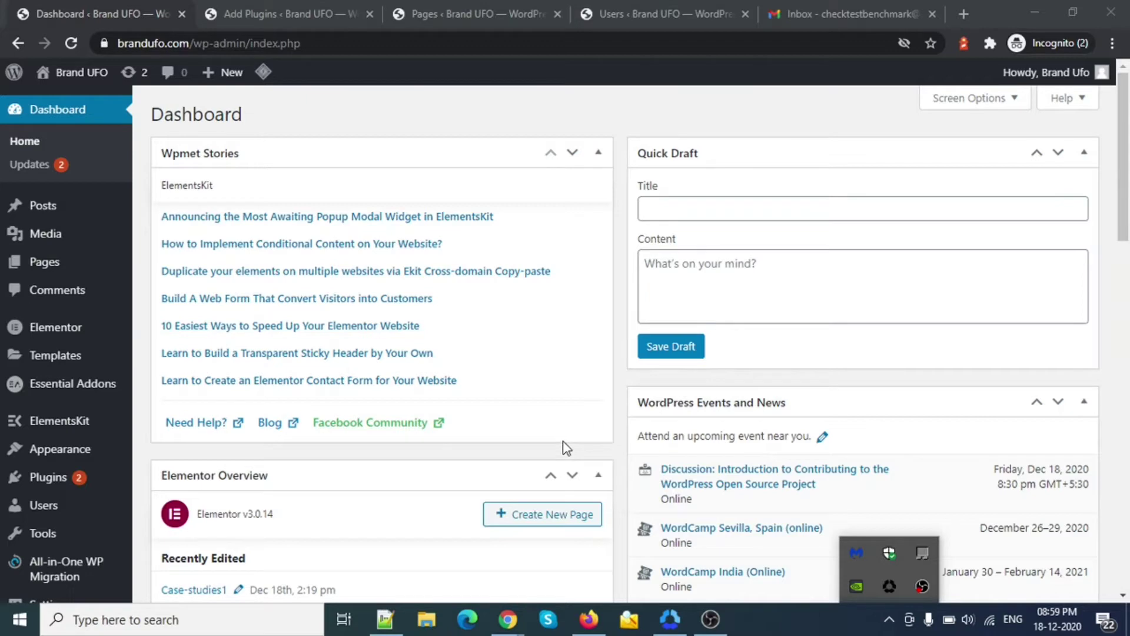
click(618, 442)
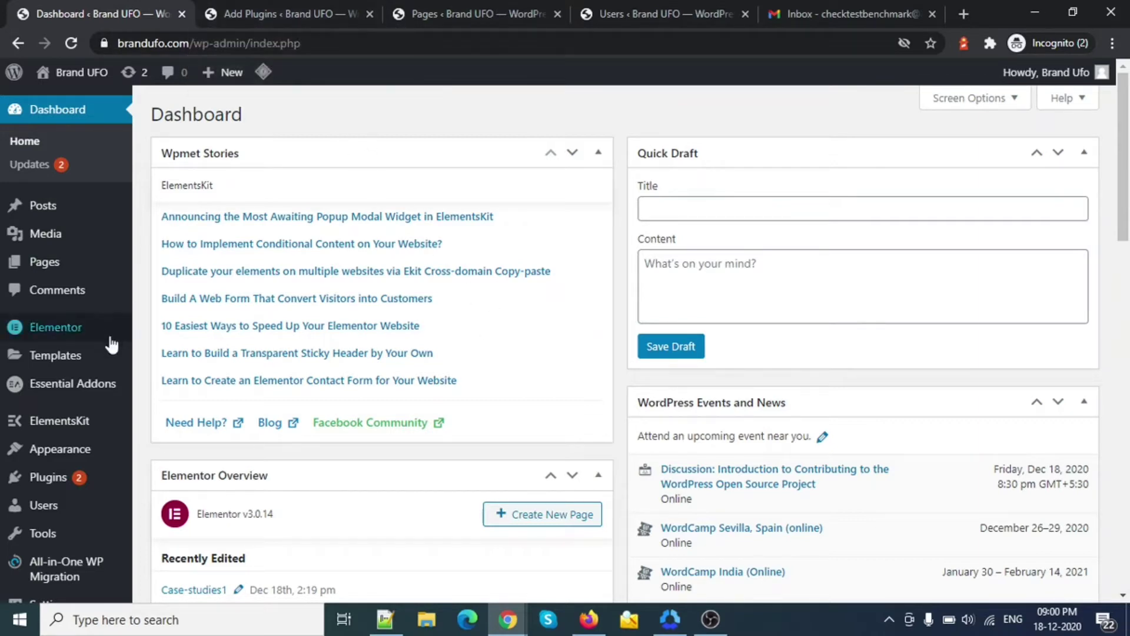
mouse_move(34, 342)
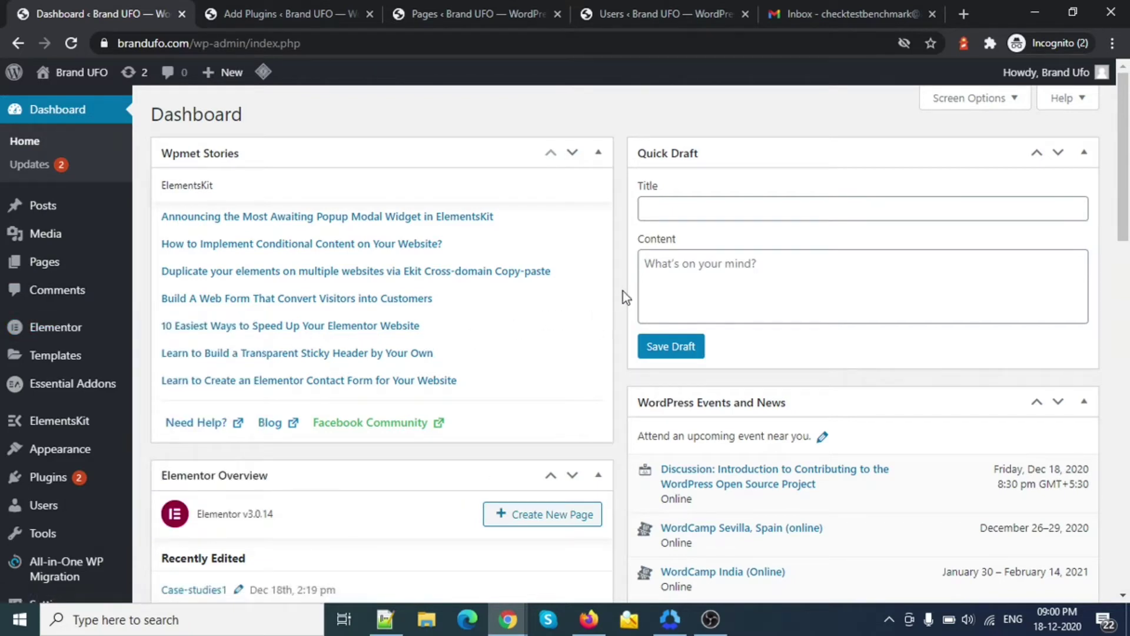
Install and activate the Contact Form 7 plugin from the plugin search results
click(330, 12)
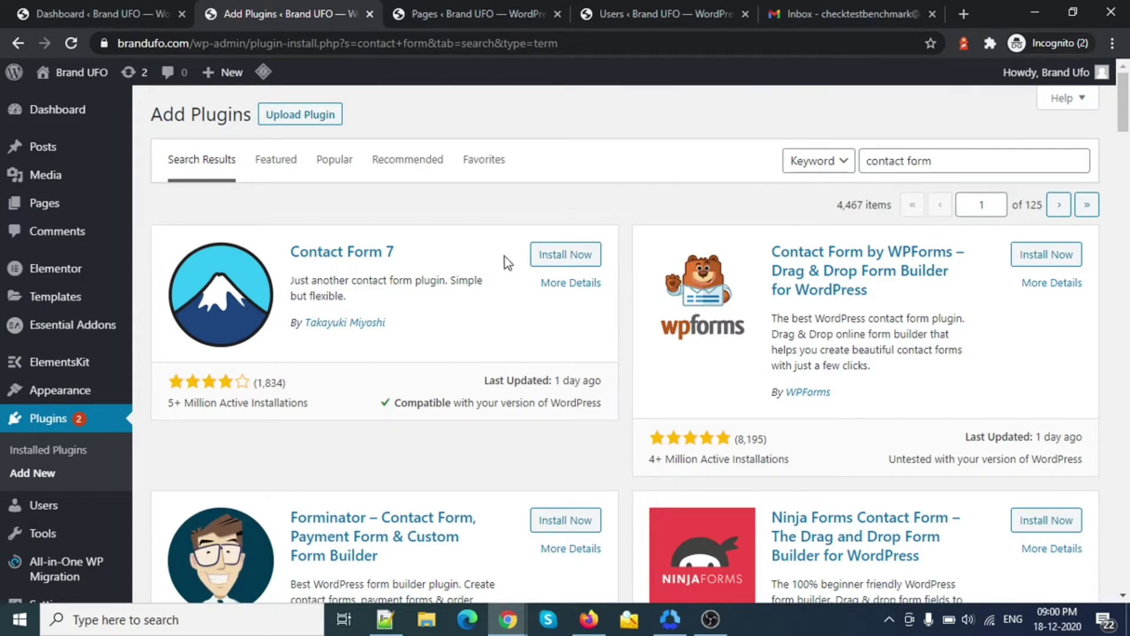
click(582, 262)
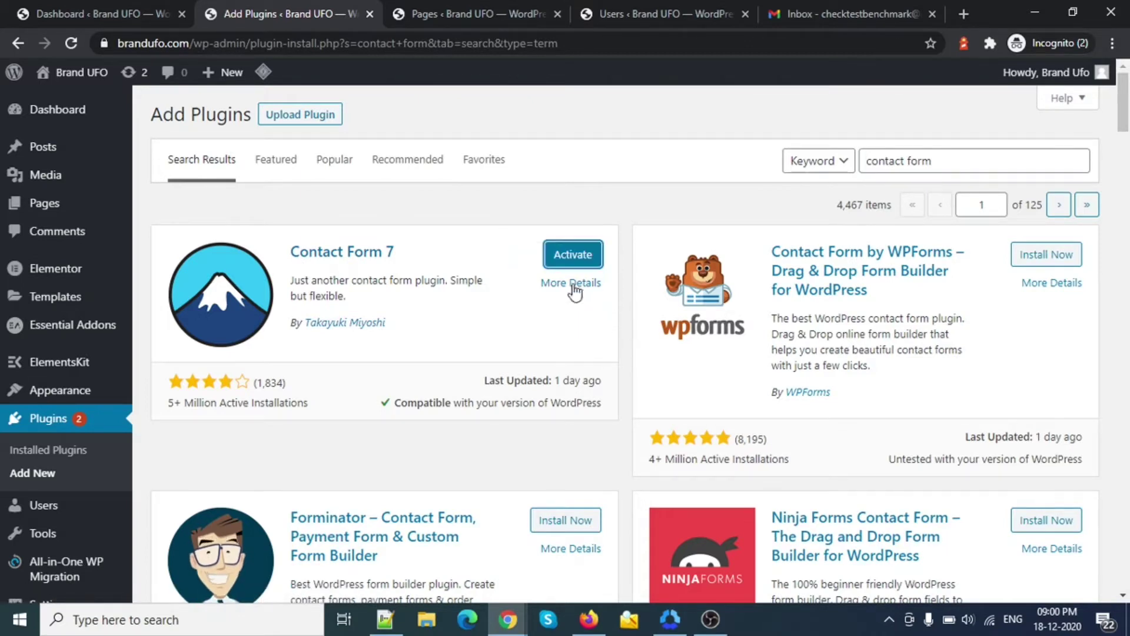
click(576, 257)
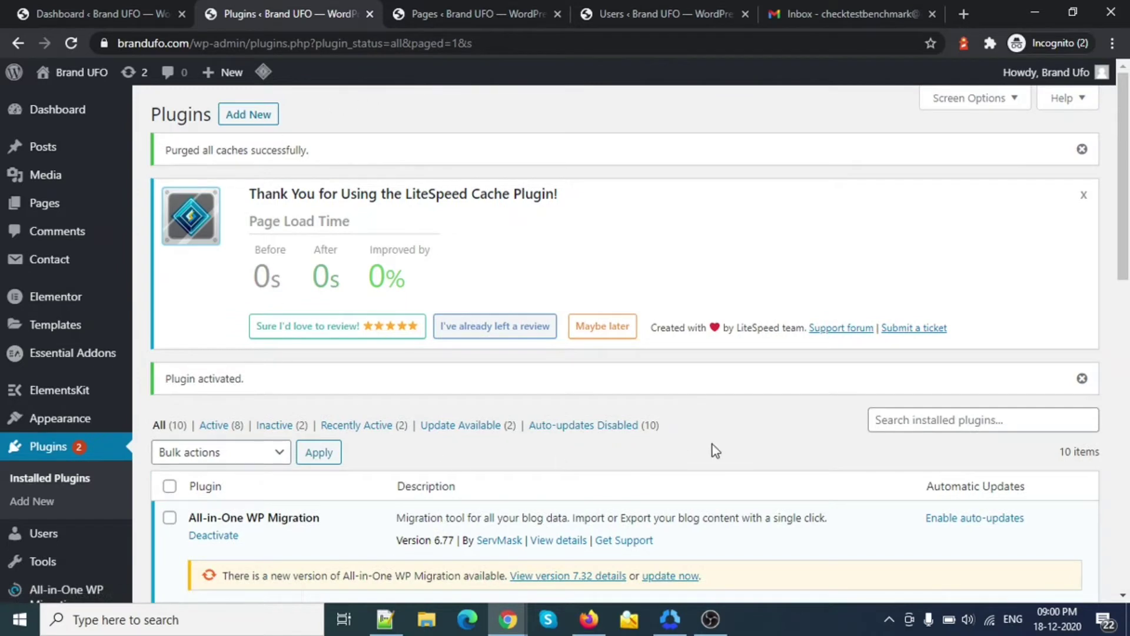
Create a new page titled "Download pdf by filling this form"
click(469, 12)
mouse_move(103, 269)
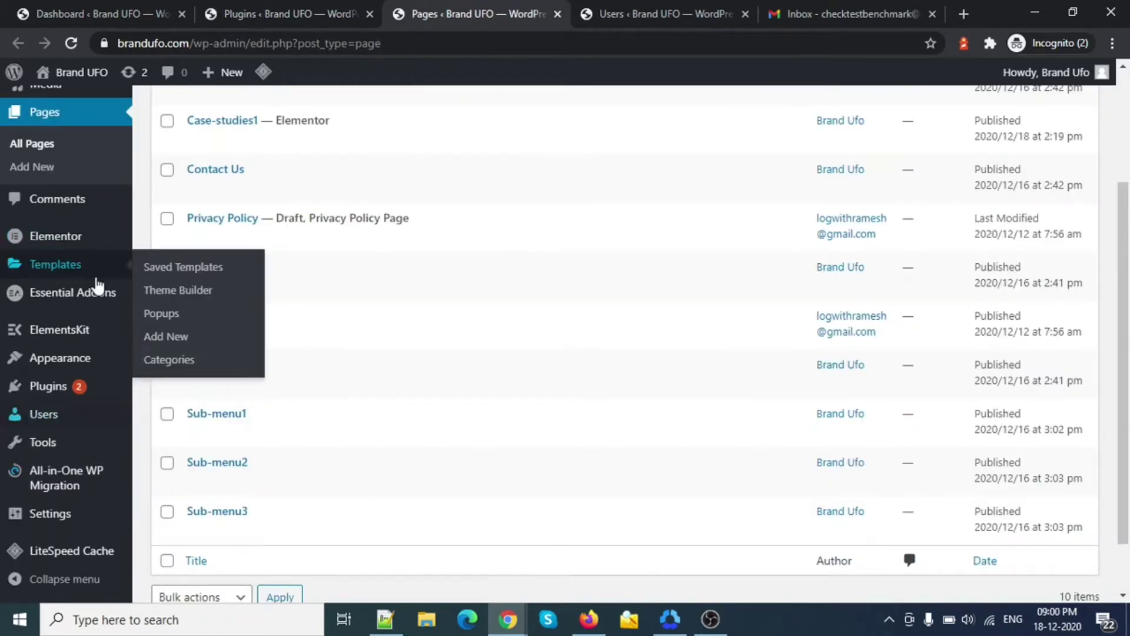
scroll(235, 229, up, 3)
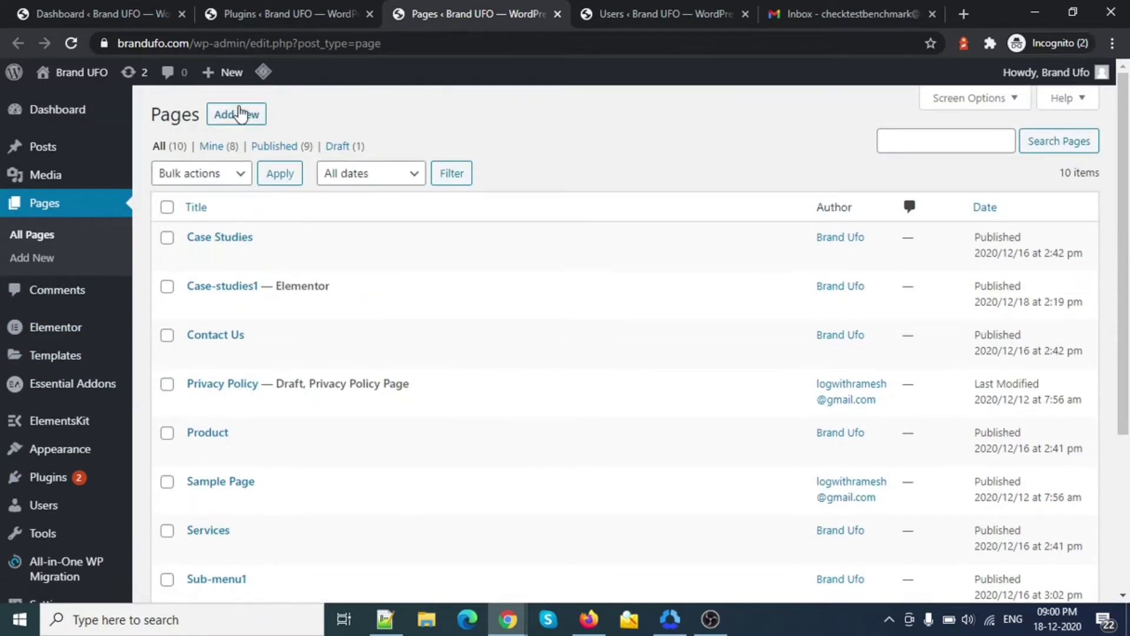
click(239, 113)
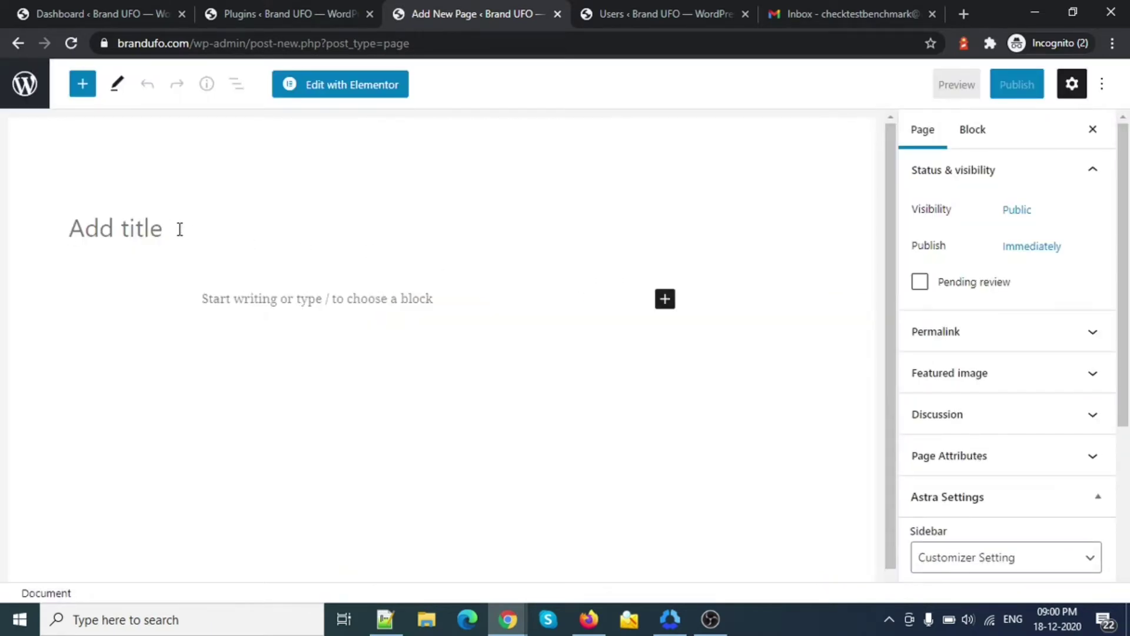
text(Download)
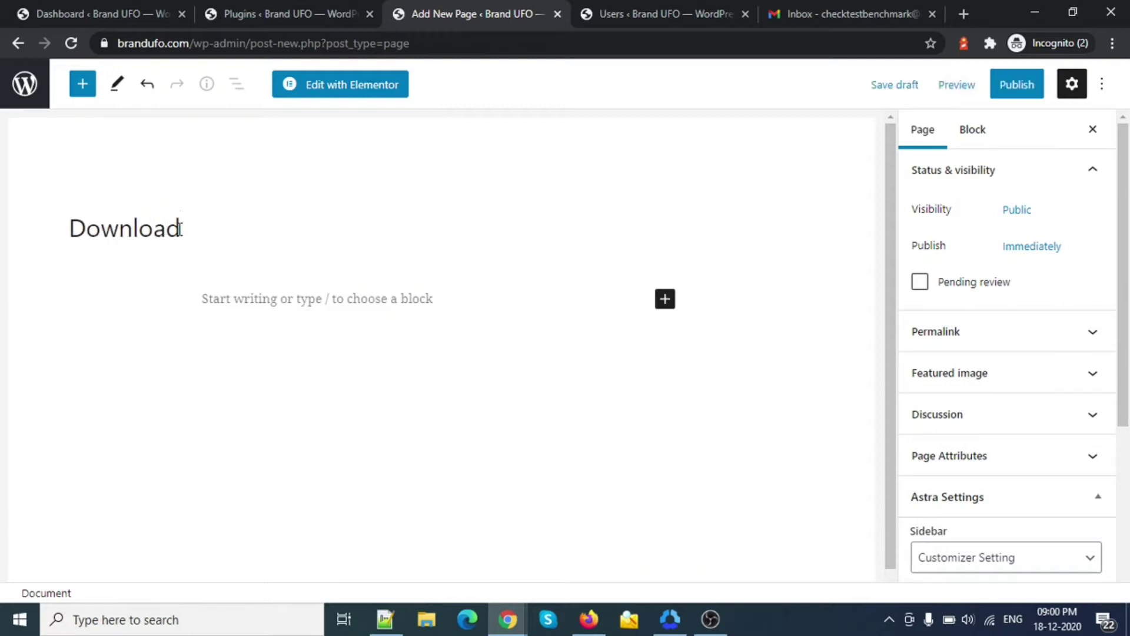
text( pdf by f)
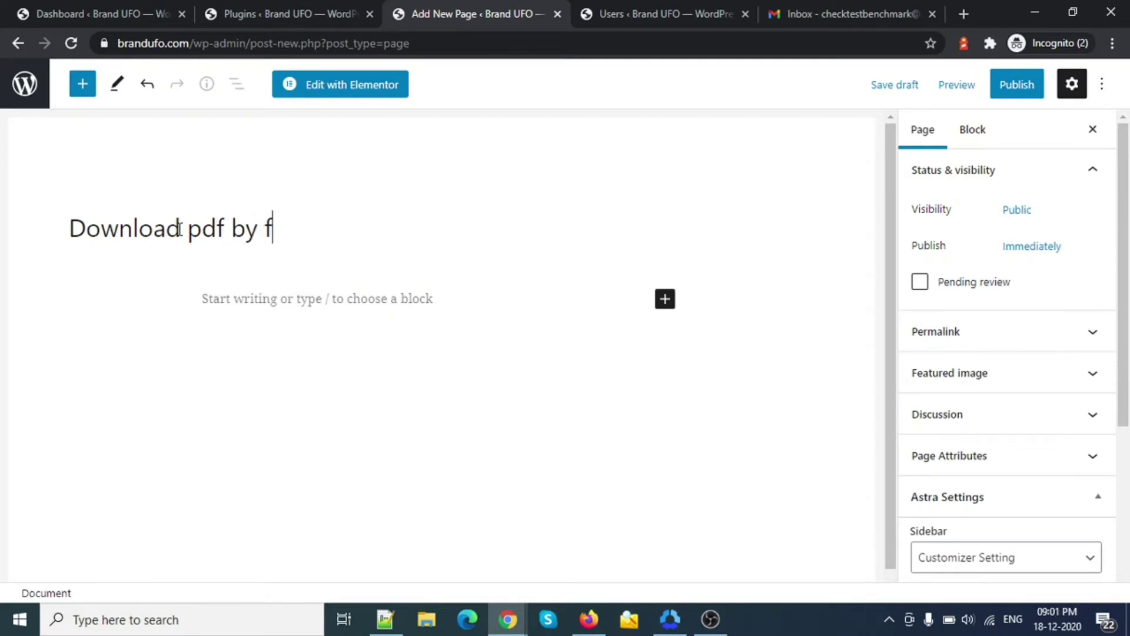
text(illing this )
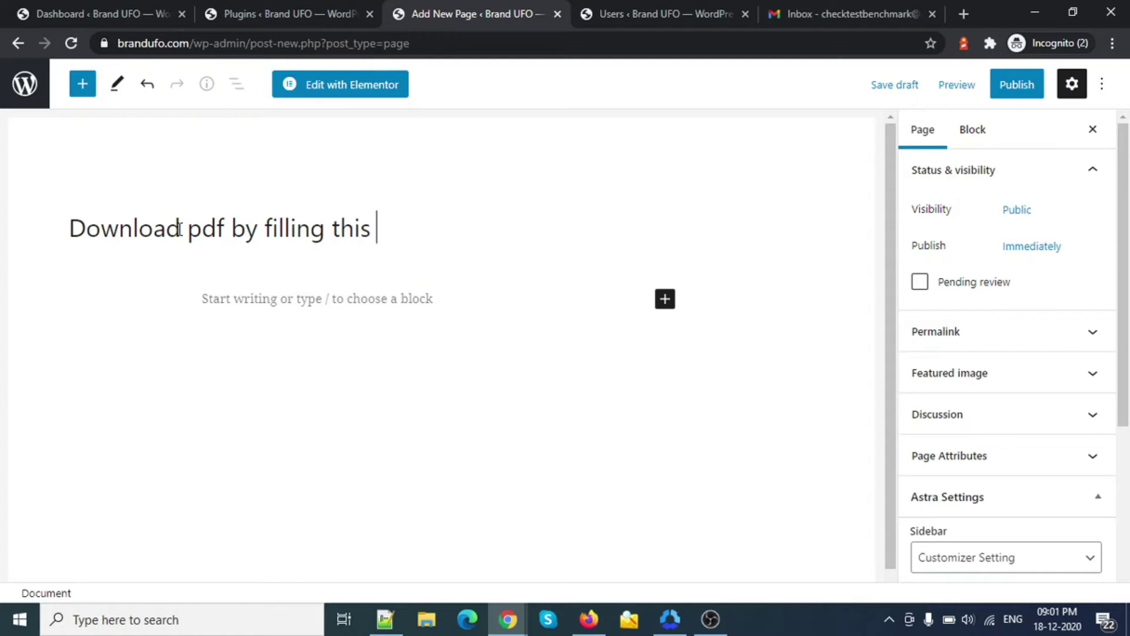
text(form)
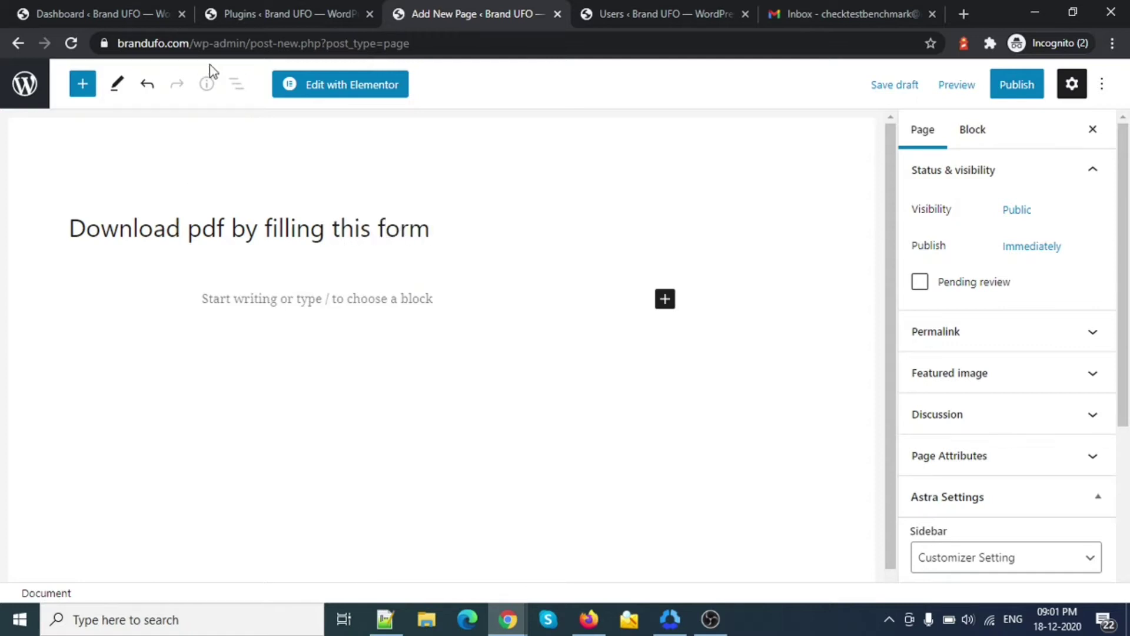
Publish the new page and open it in the Elementor editor
click(1016, 88)
click(951, 92)
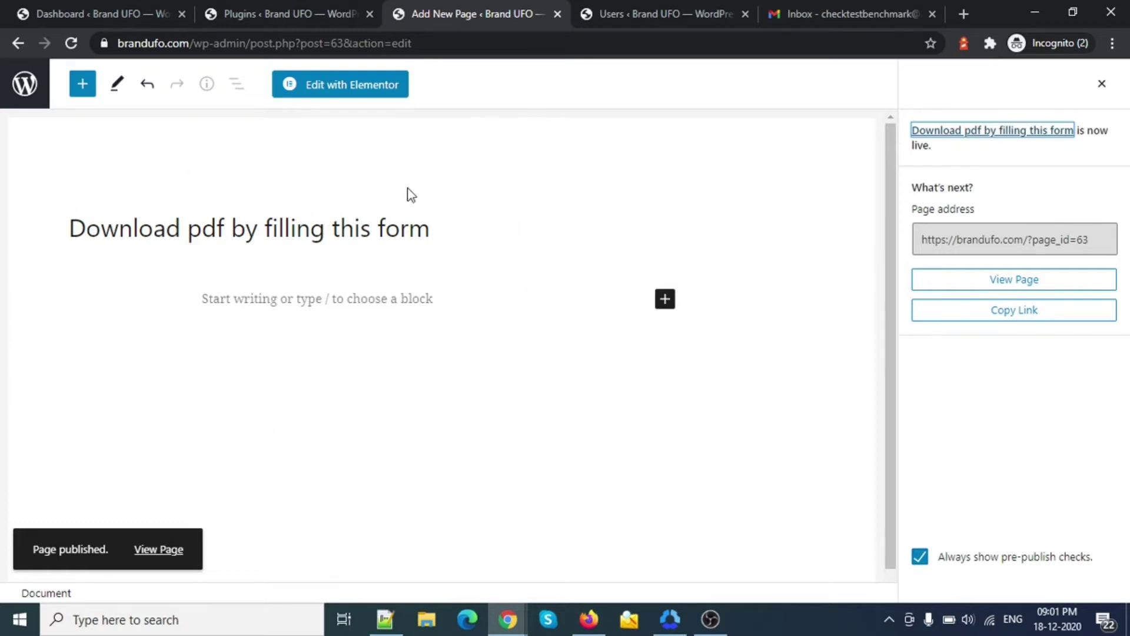
click(343, 94)
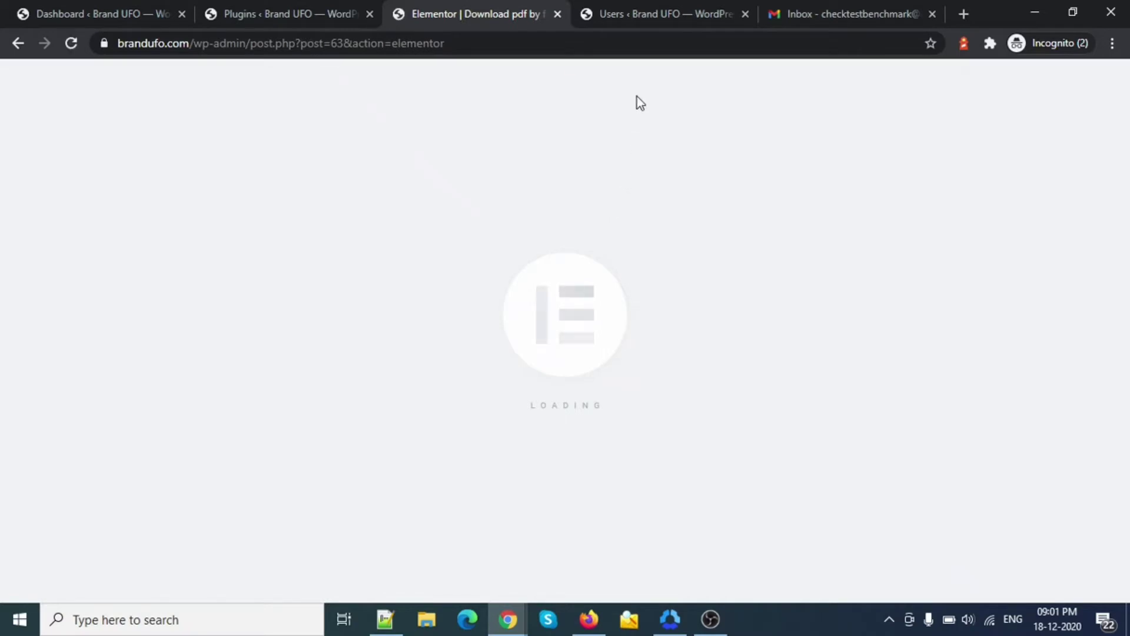
Close the Users and Gmail inbox pages and return to the installed plugins list
click(671, 7)
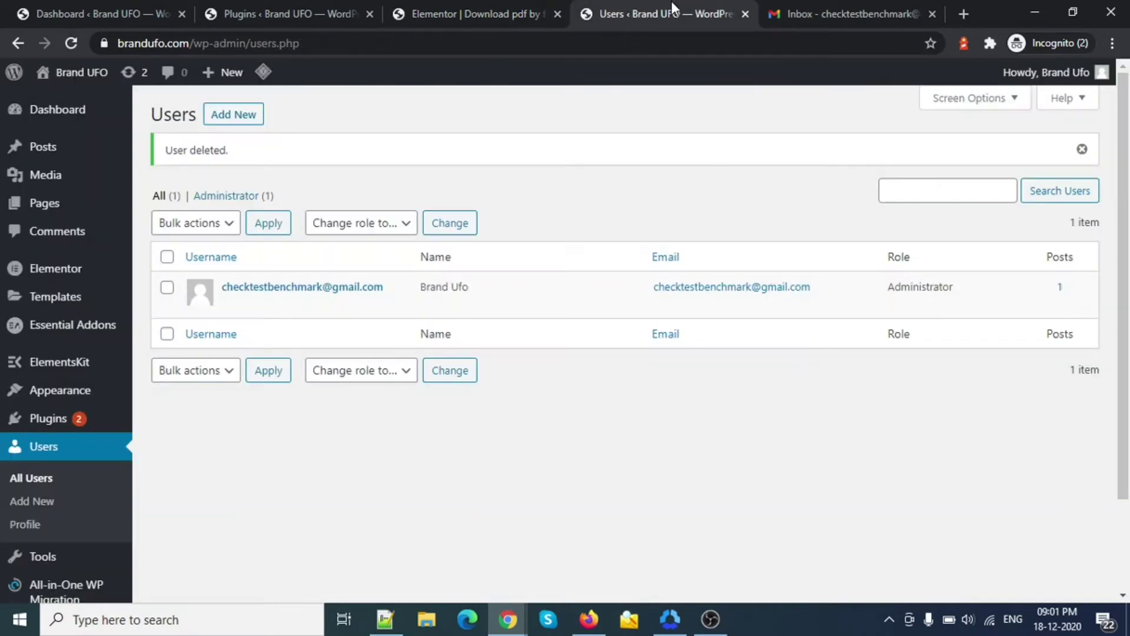
middle_click(671, 2)
middle_click(670, 2)
click(339, 7)
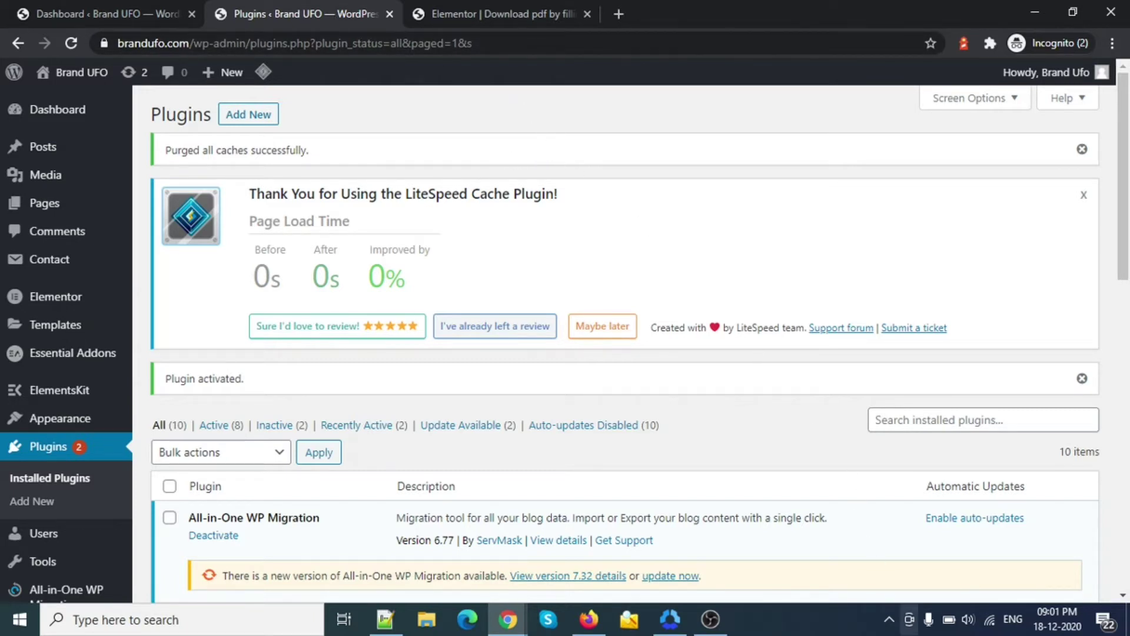
click(889, 621)
click(889, 627)
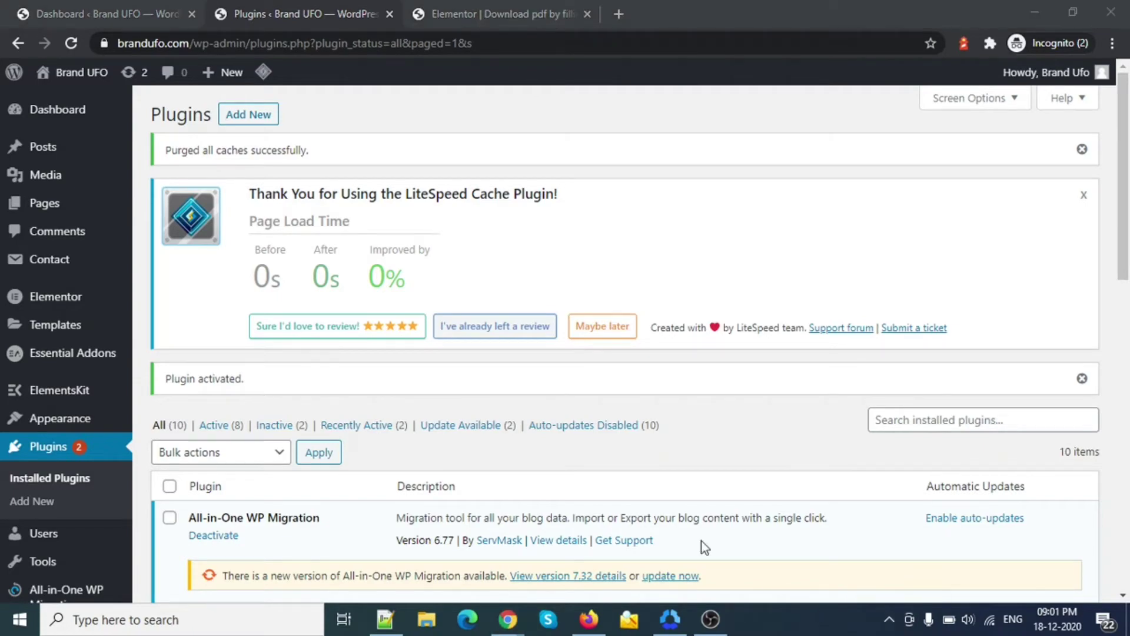
scroll(528, 321, down, 10)
scroll(528, 319, down, 3)
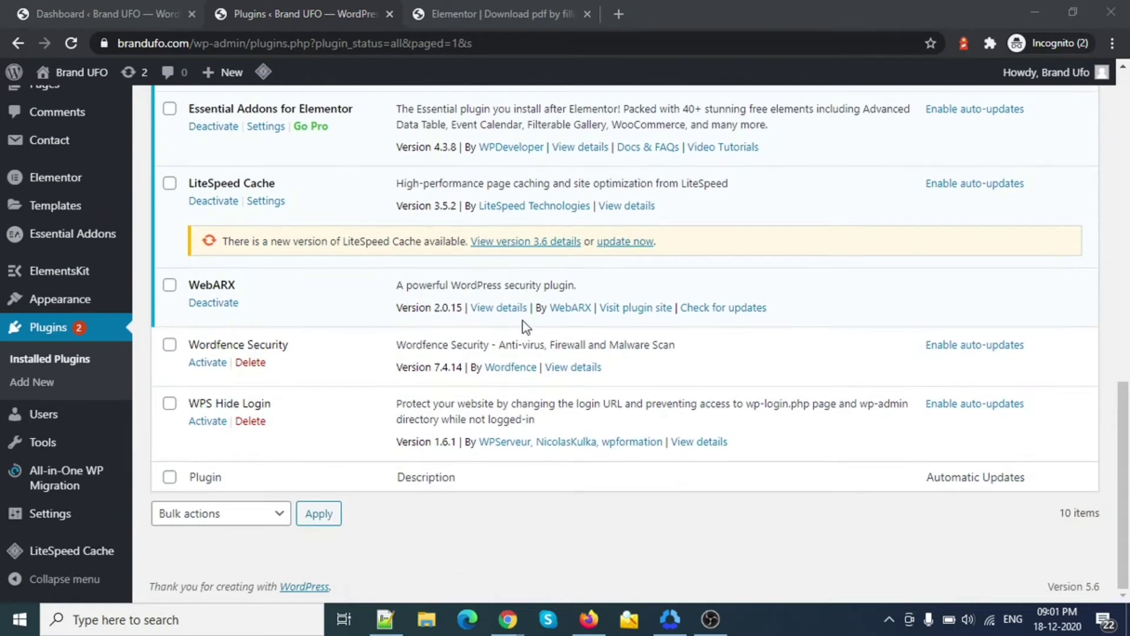
scroll(524, 319, up, 10)
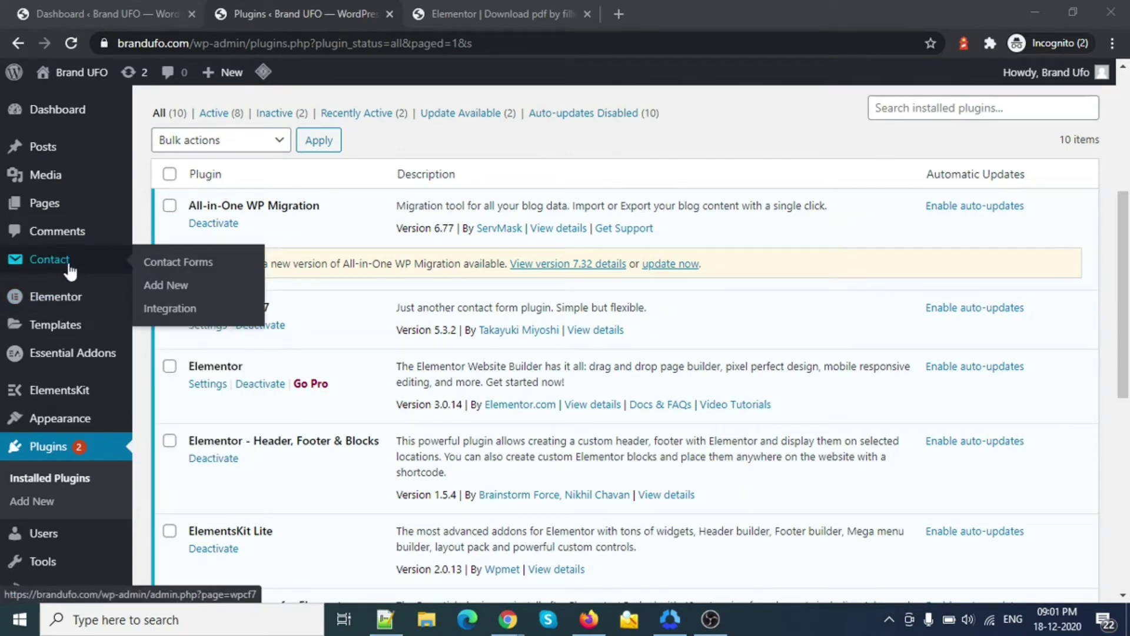
Dismiss the welcome notice on the Contact Forms page and open Contact form 1 for editing
middle_click(48, 262)
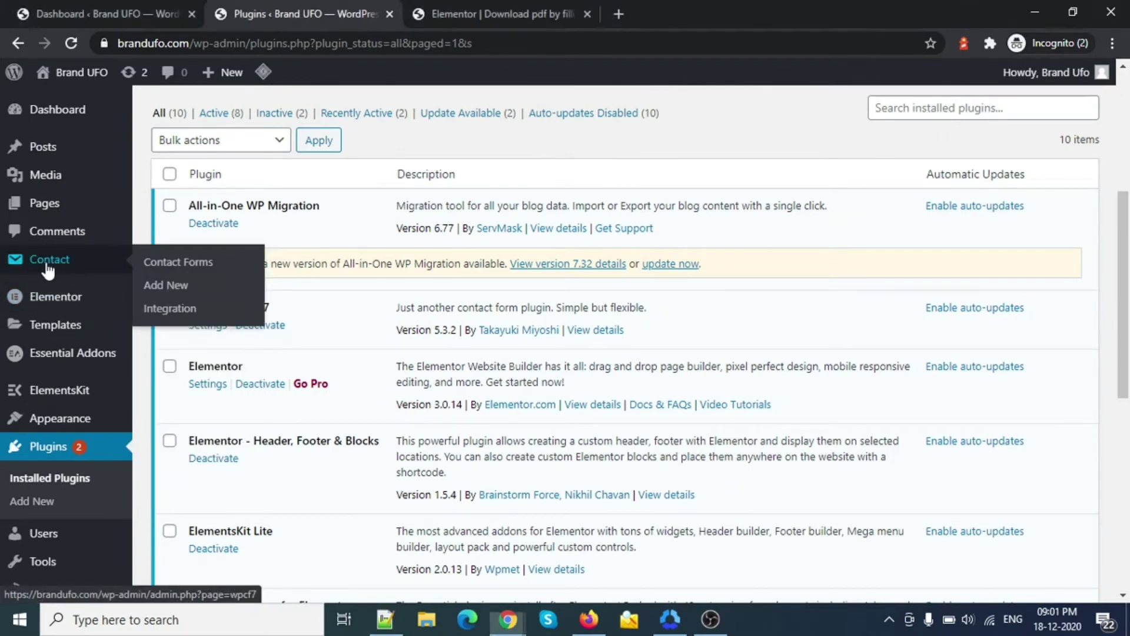
click(474, 17)
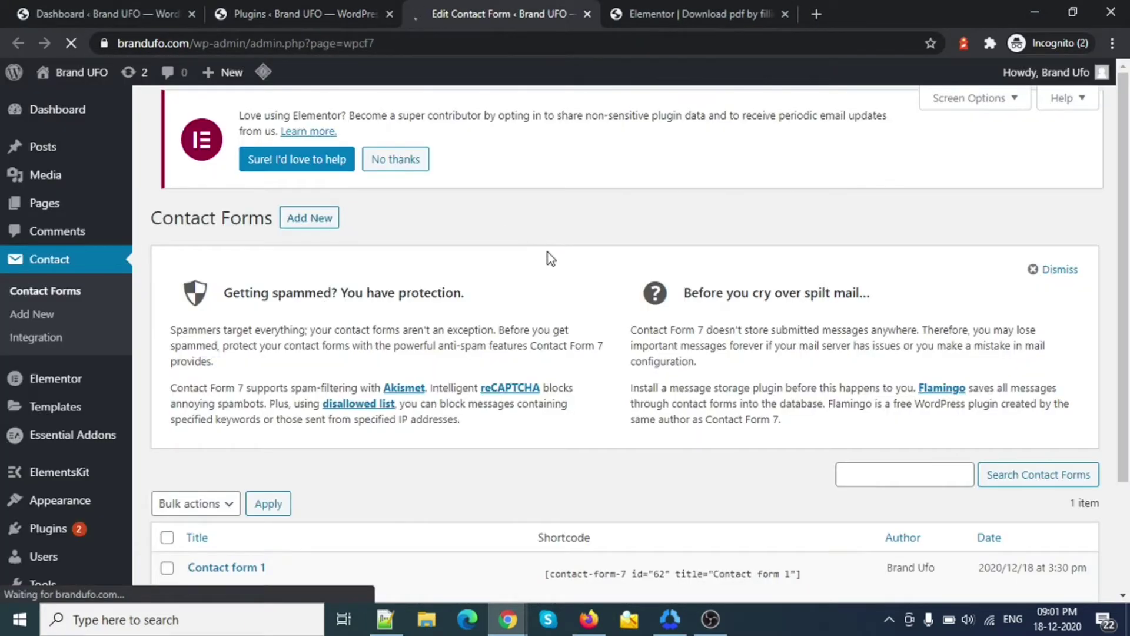
click(1050, 259)
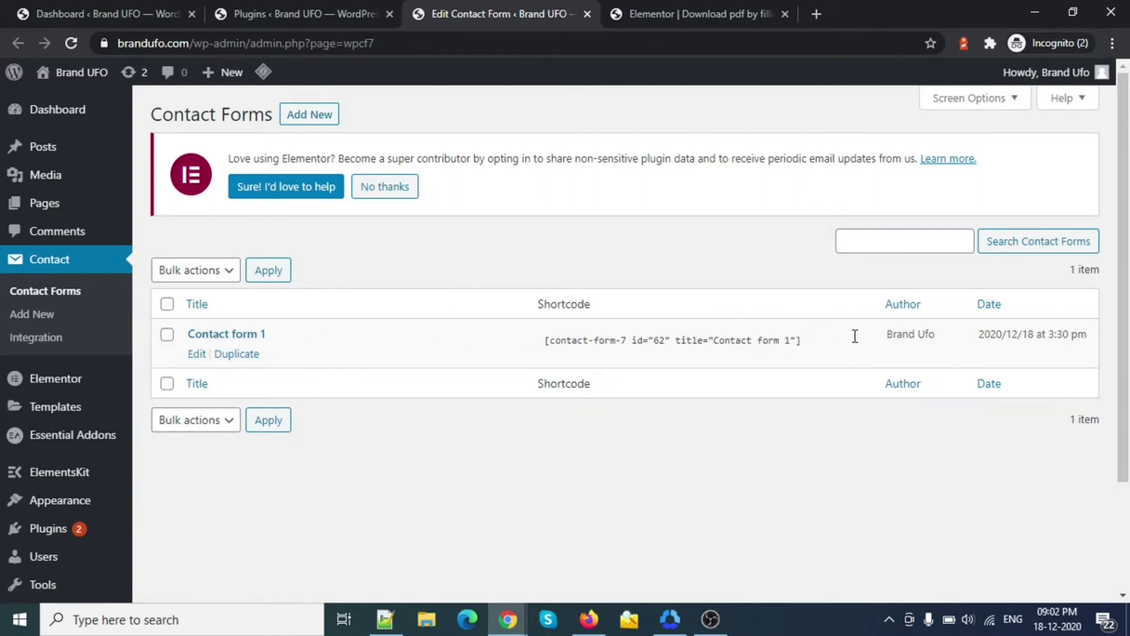
click(197, 354)
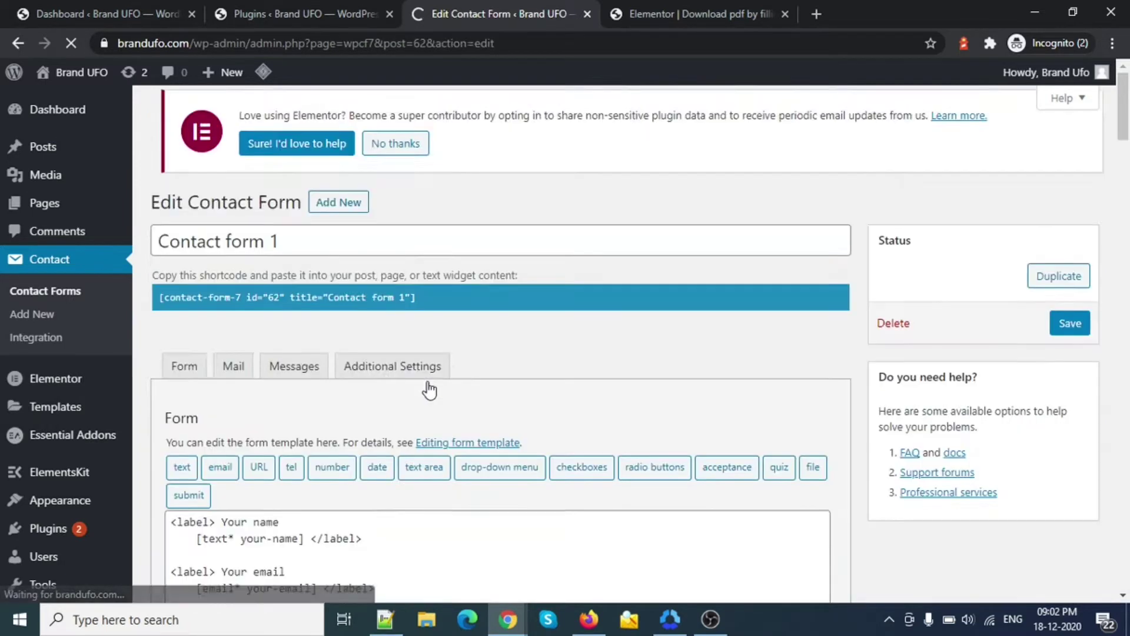
Delete the Subject and Your message (optional) fields from the form template, keeping the name, email and submit entries
scroll(433, 390, down, 3)
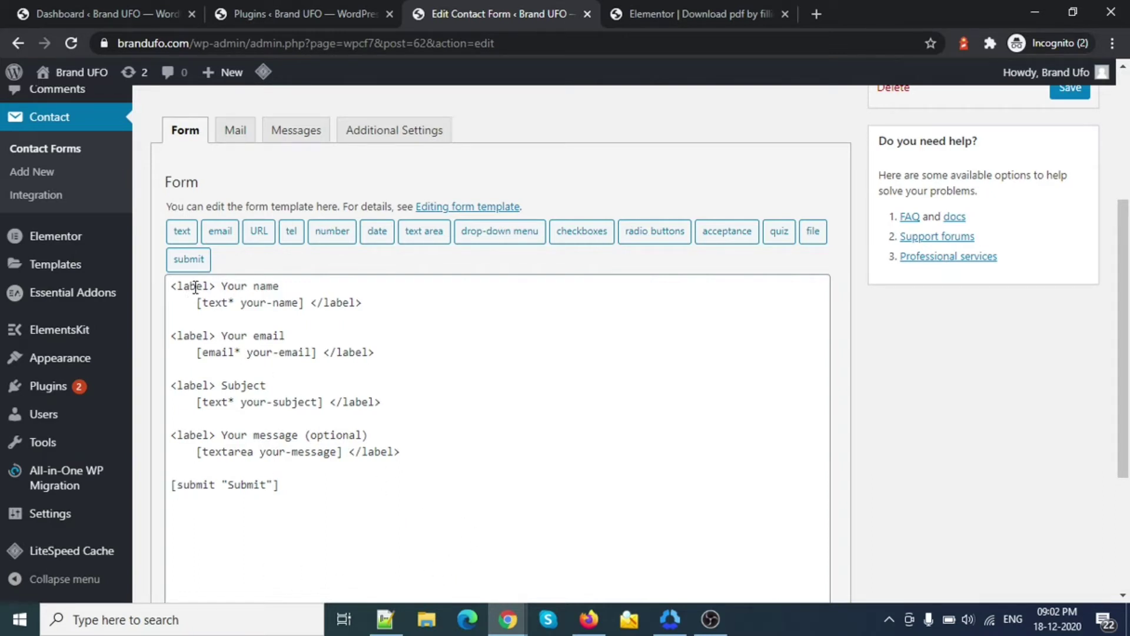
drag(231, 286, 311, 286)
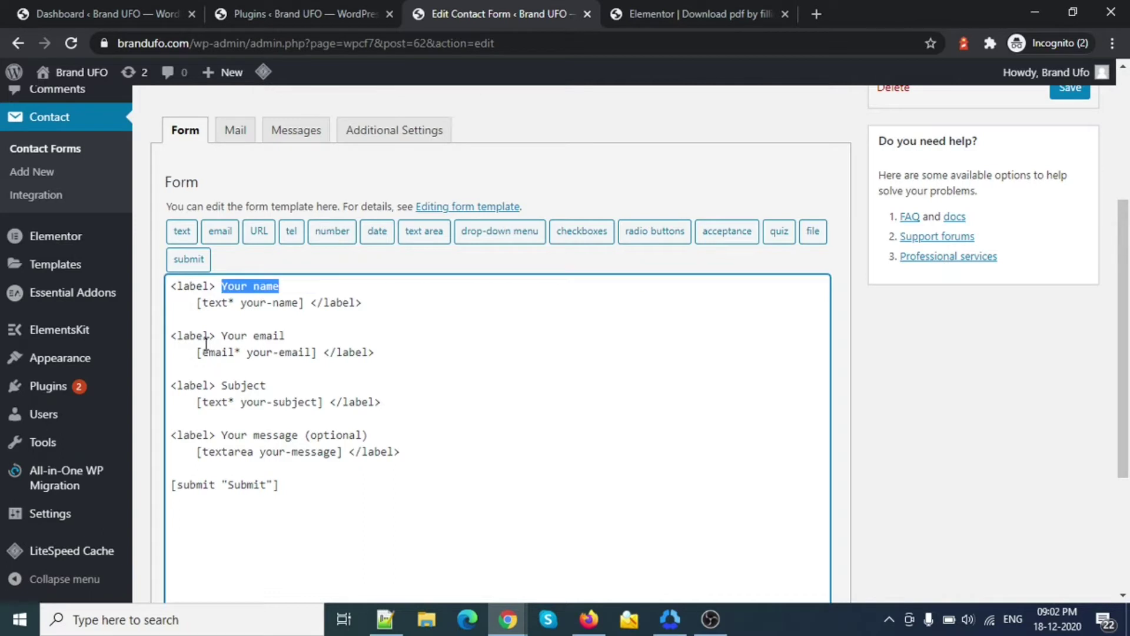
drag(222, 336, 348, 334)
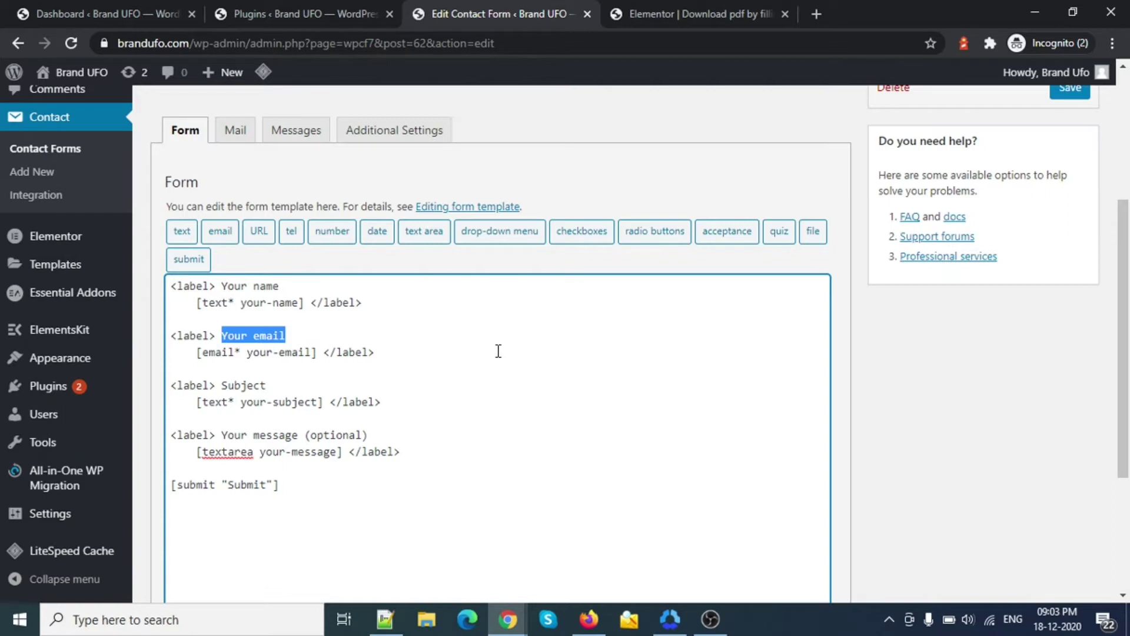
drag(378, 352, 169, 339)
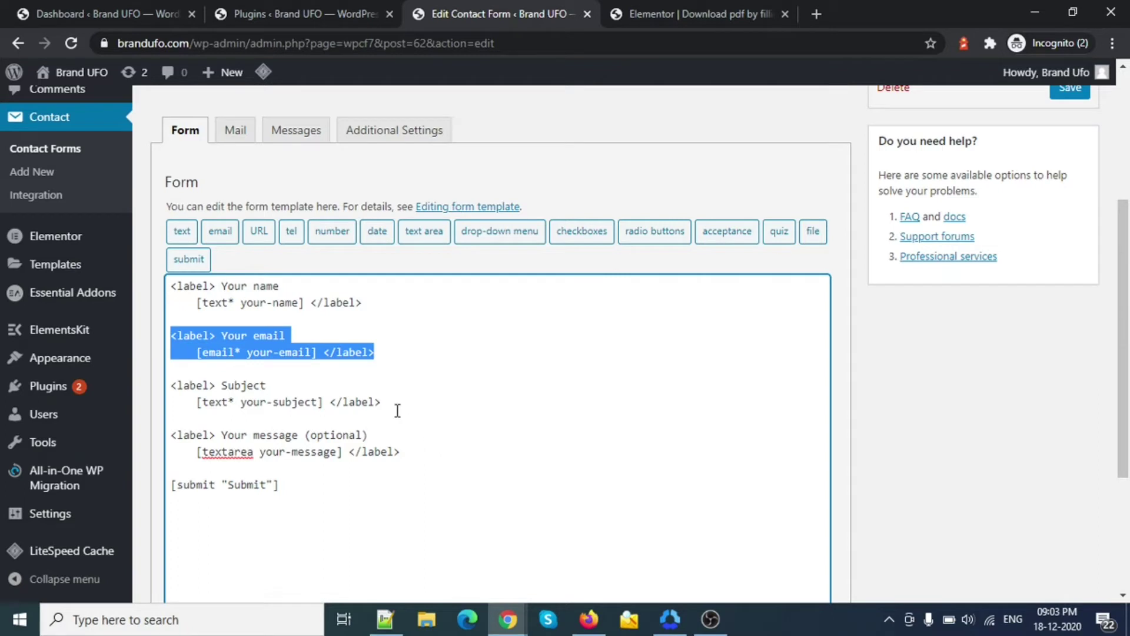
double_click(233, 387)
drag(401, 401, 169, 388)
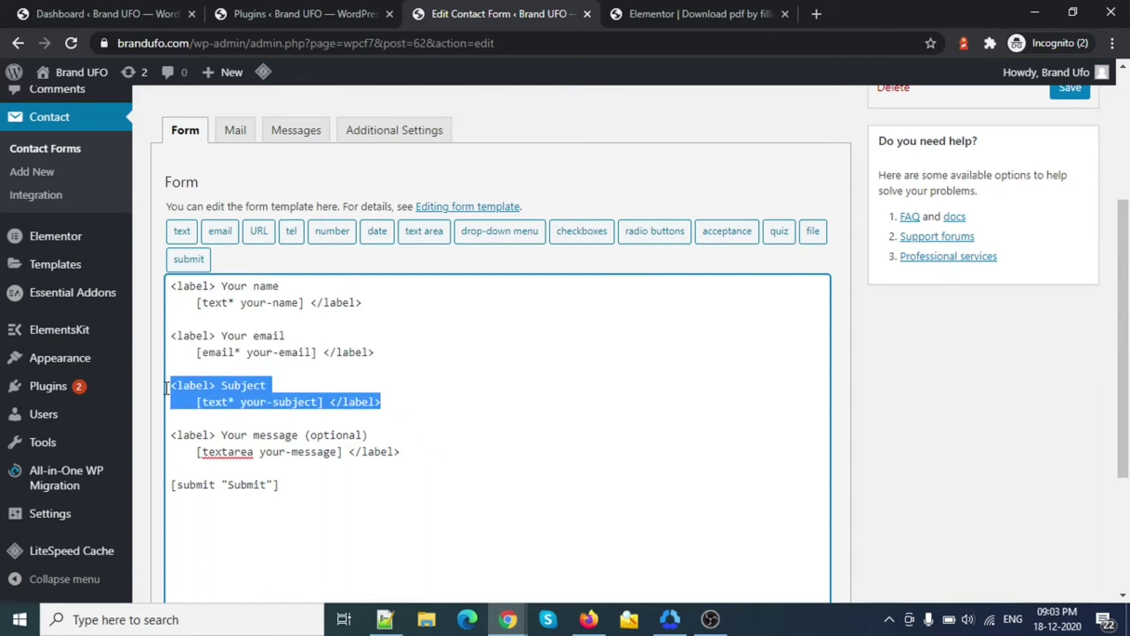
key(BackSpace)
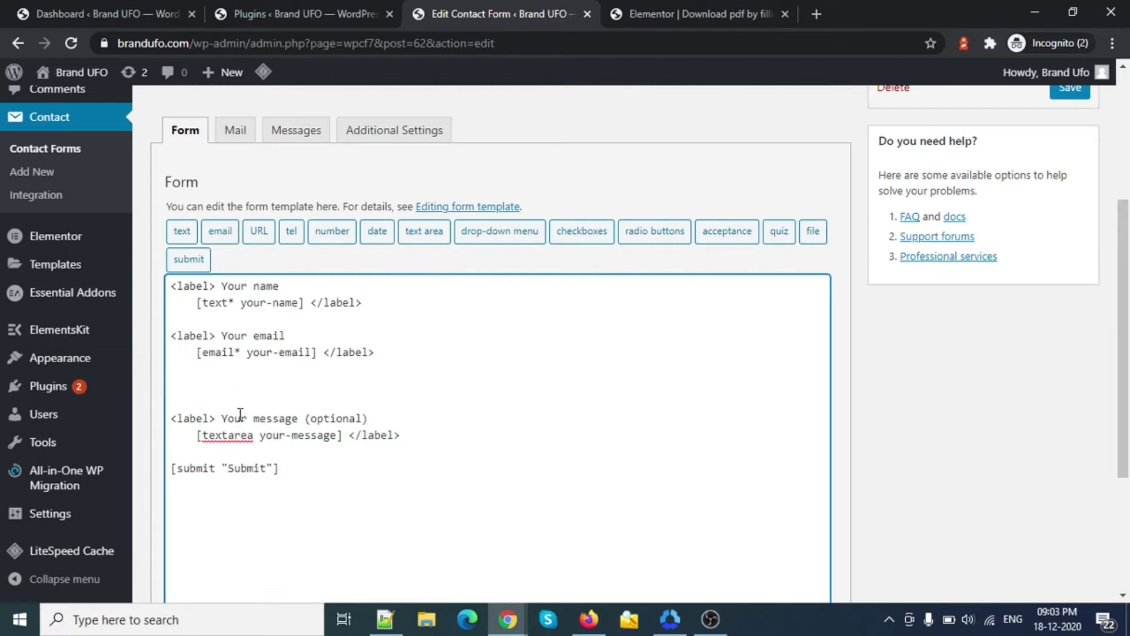
drag(221, 416, 277, 424)
drag(414, 439, 167, 394)
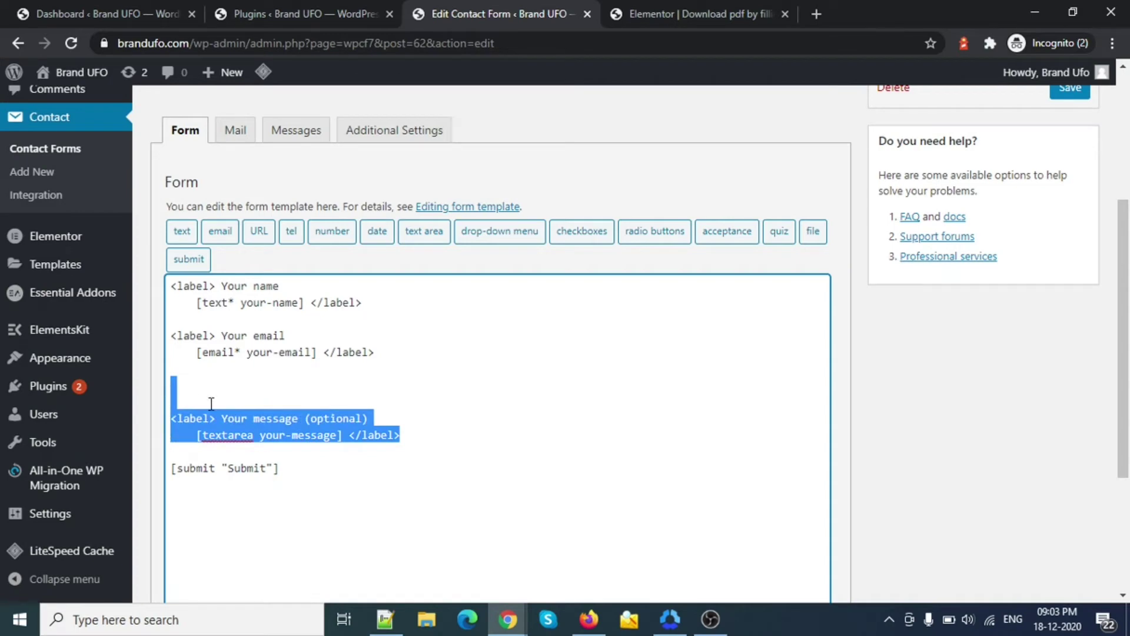
key(BackSpace)
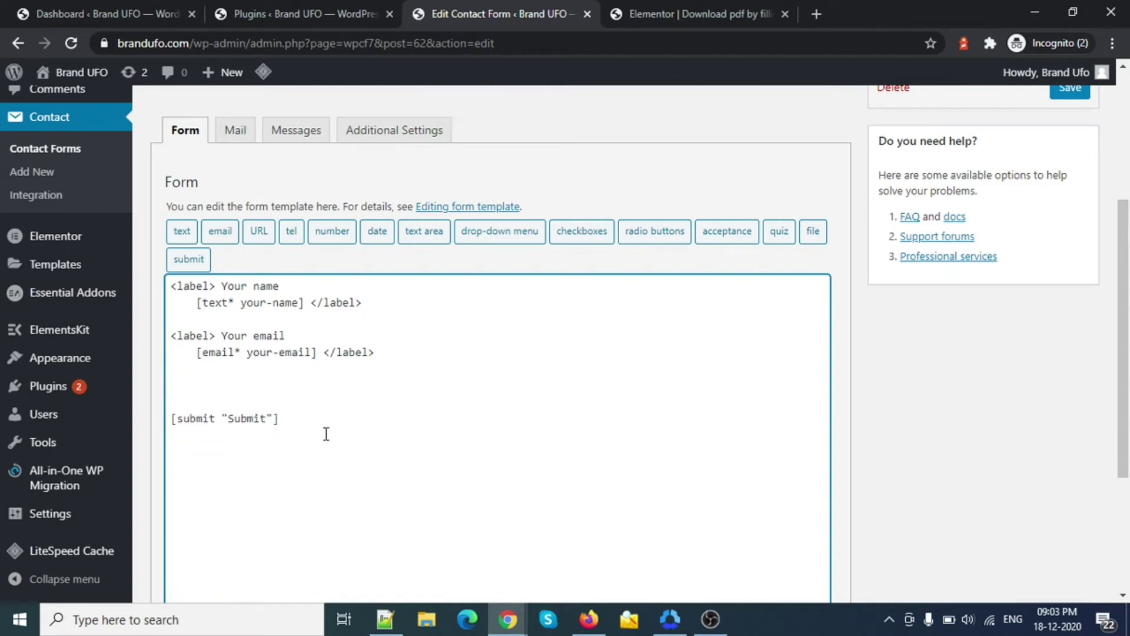
Save the edited Contact form 1
double_click(247, 418)
click(268, 419)
drag(218, 335, 337, 345)
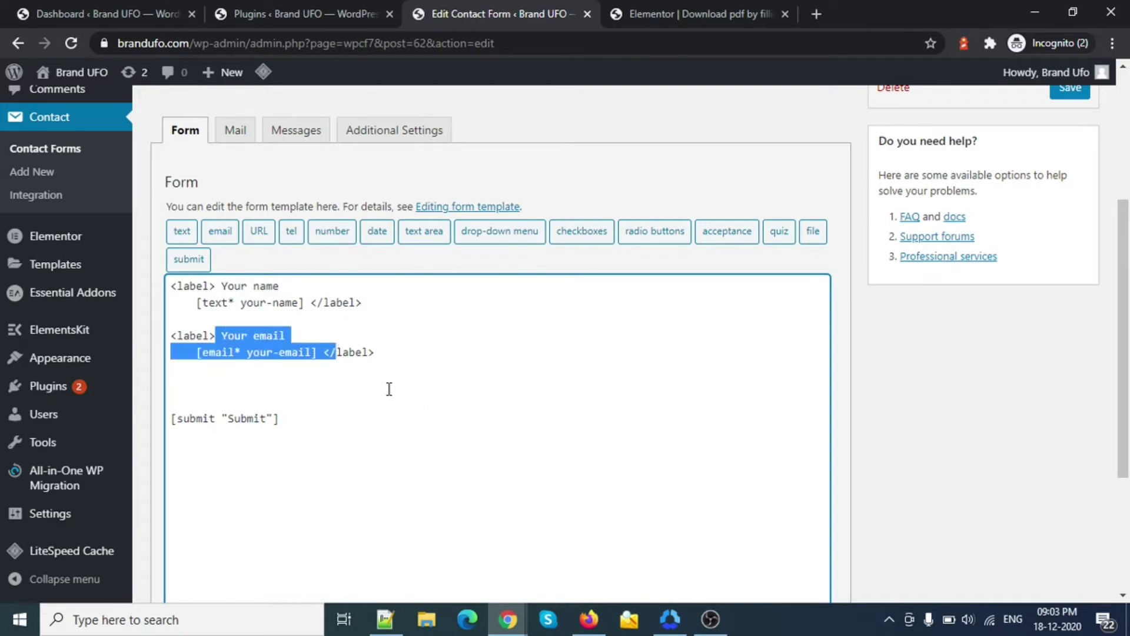
scroll(389, 389, up, 5)
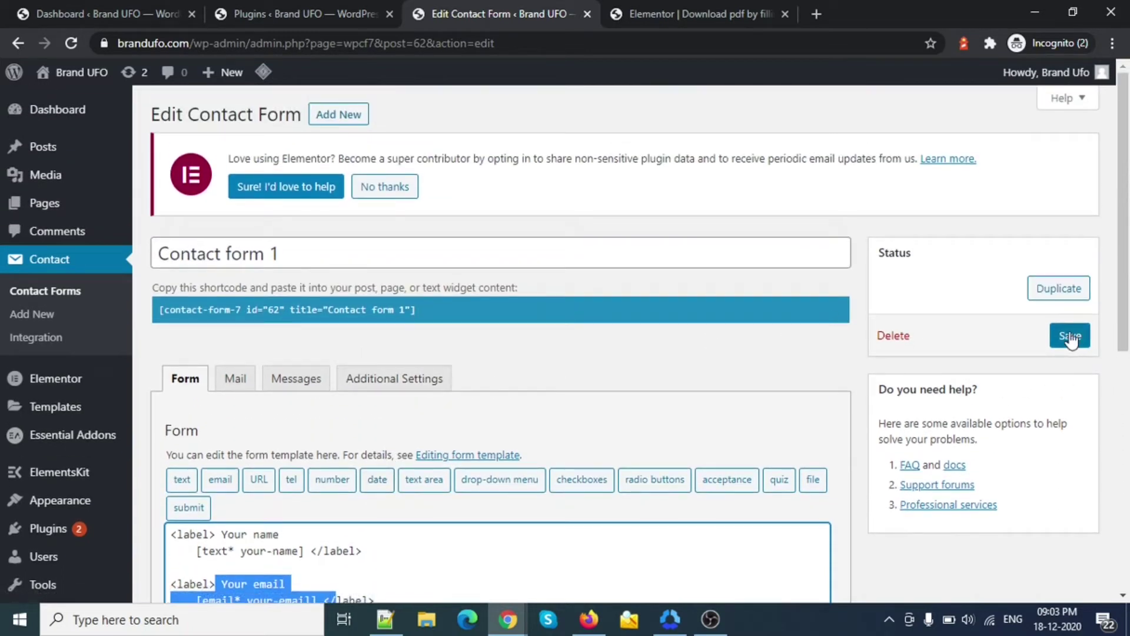
click(1070, 336)
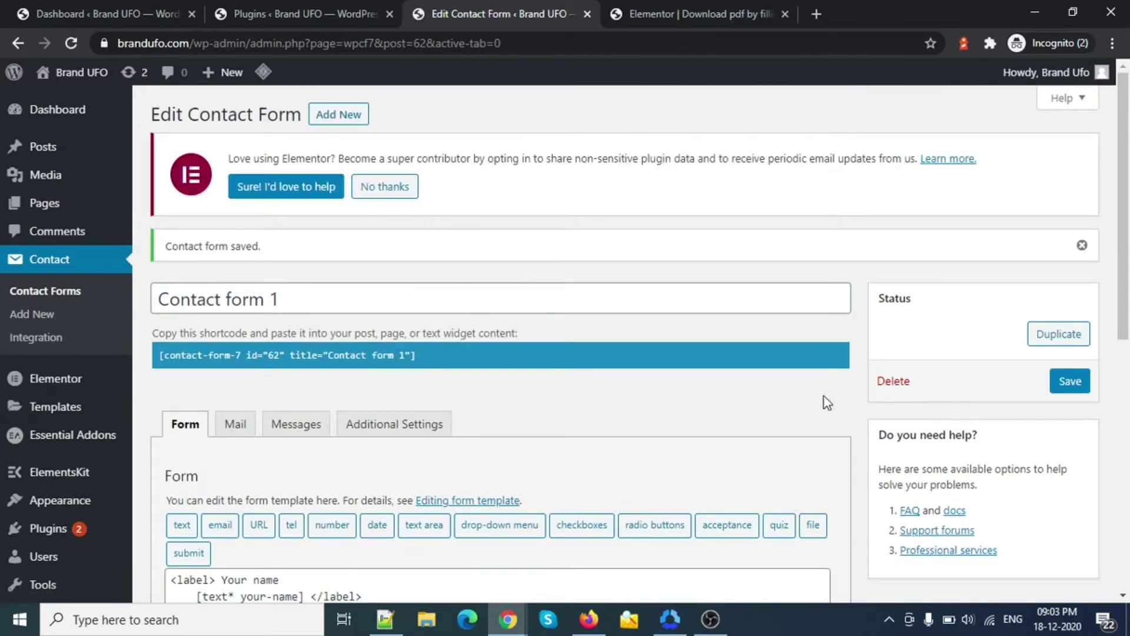
Select the Contact form 1 shortcode for copying and switch to the page's Elementor editor
click(215, 350)
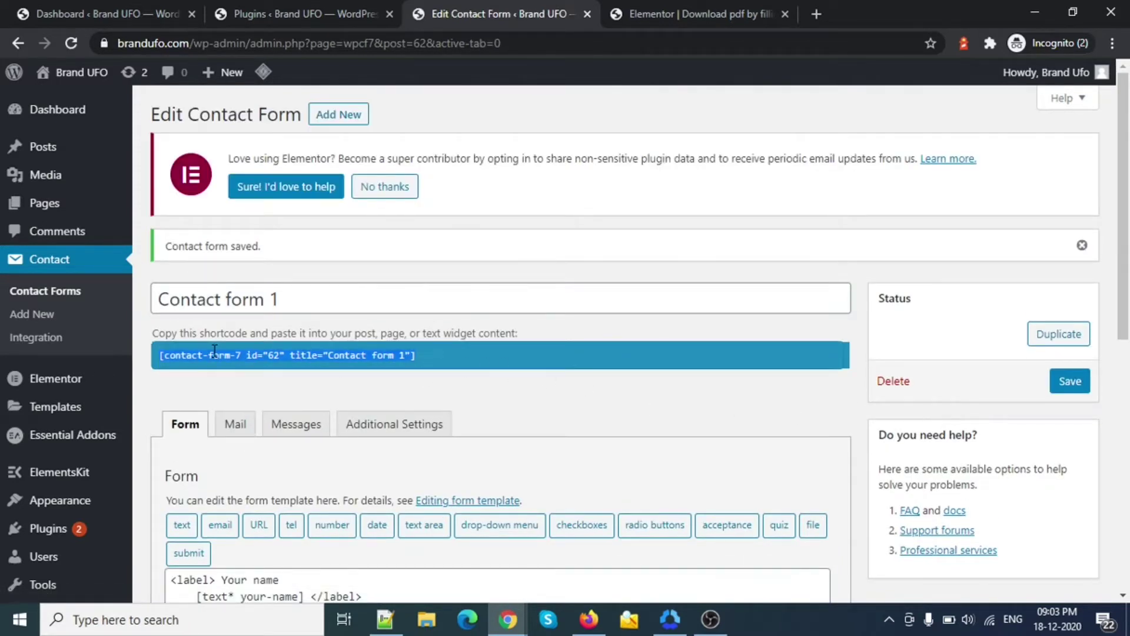
click(641, 11)
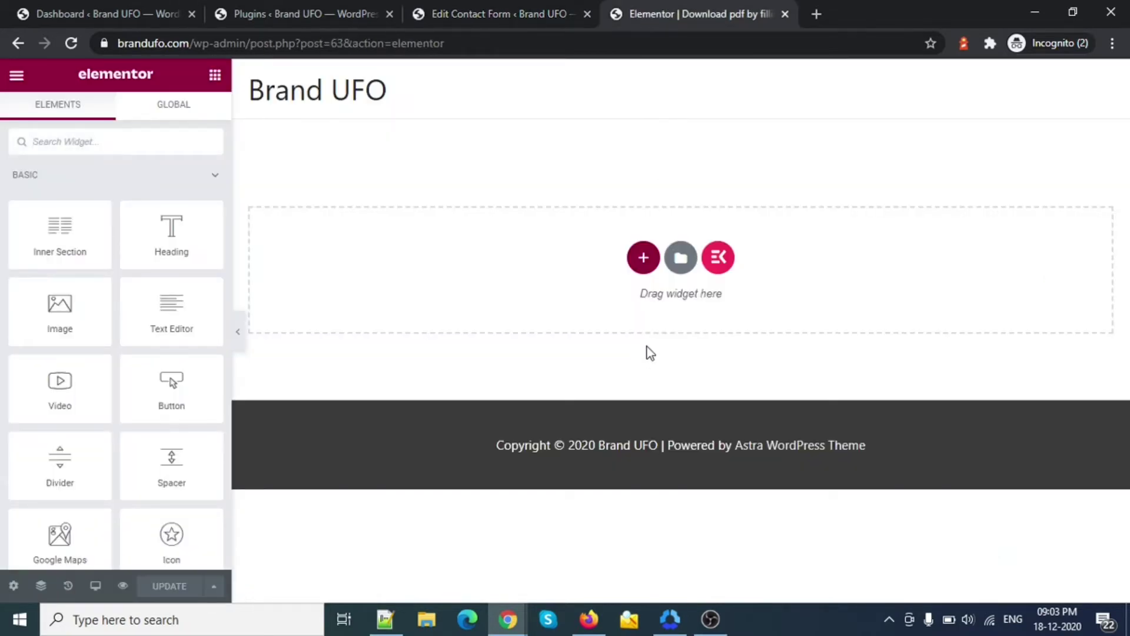
Insert the first page template in the second row of the Elementor template library into the empty page
click(680, 259)
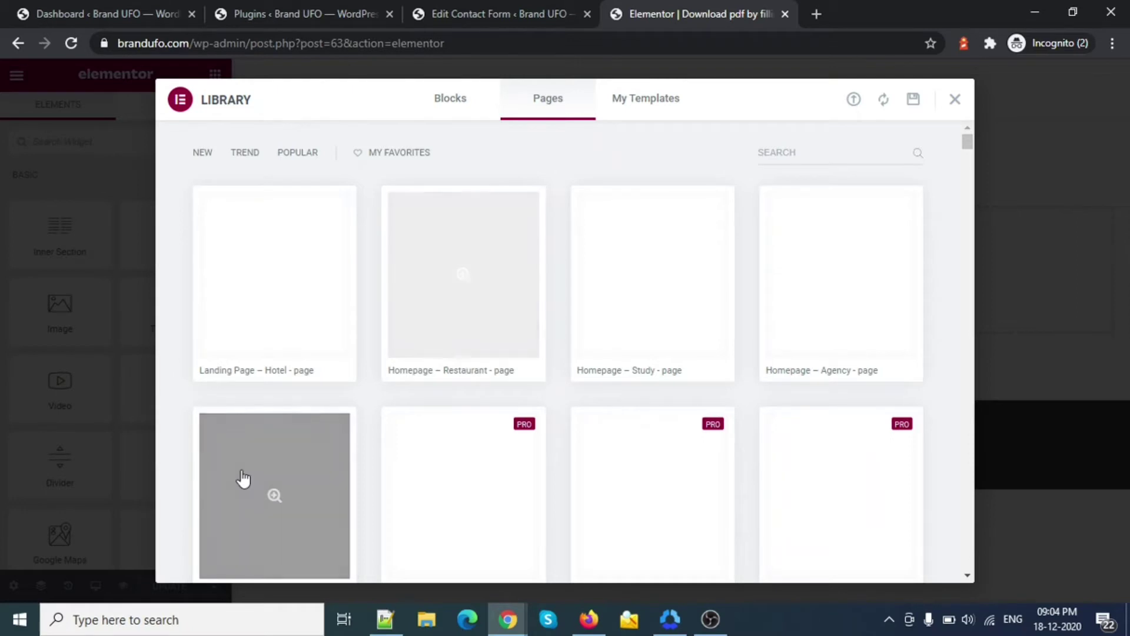
scroll(611, 394, down, 4)
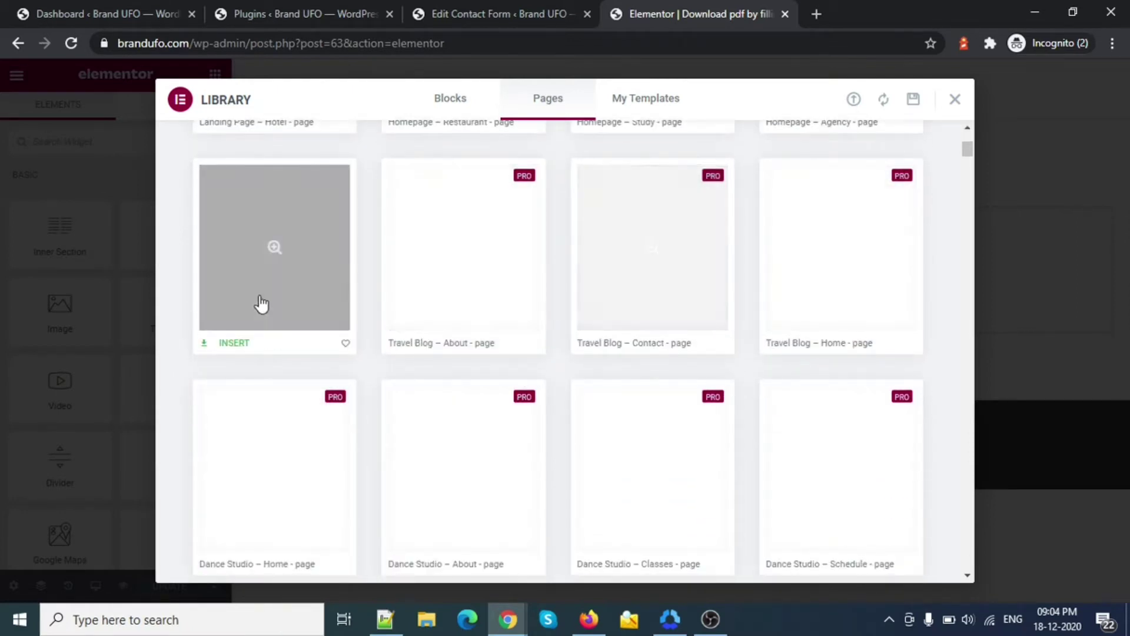
click(269, 266)
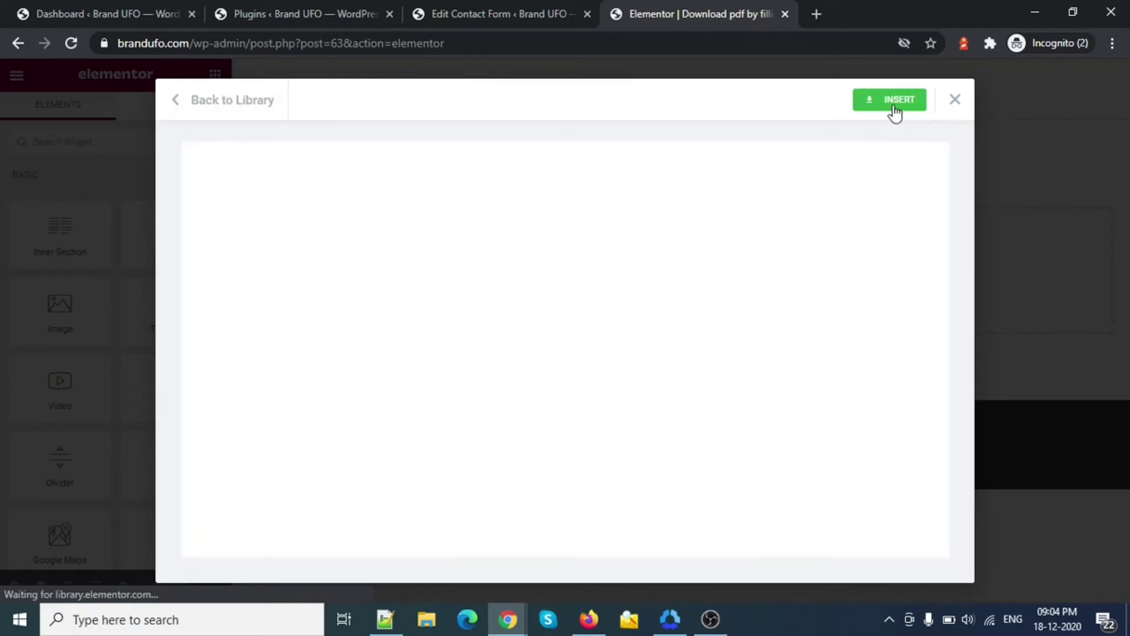
click(890, 107)
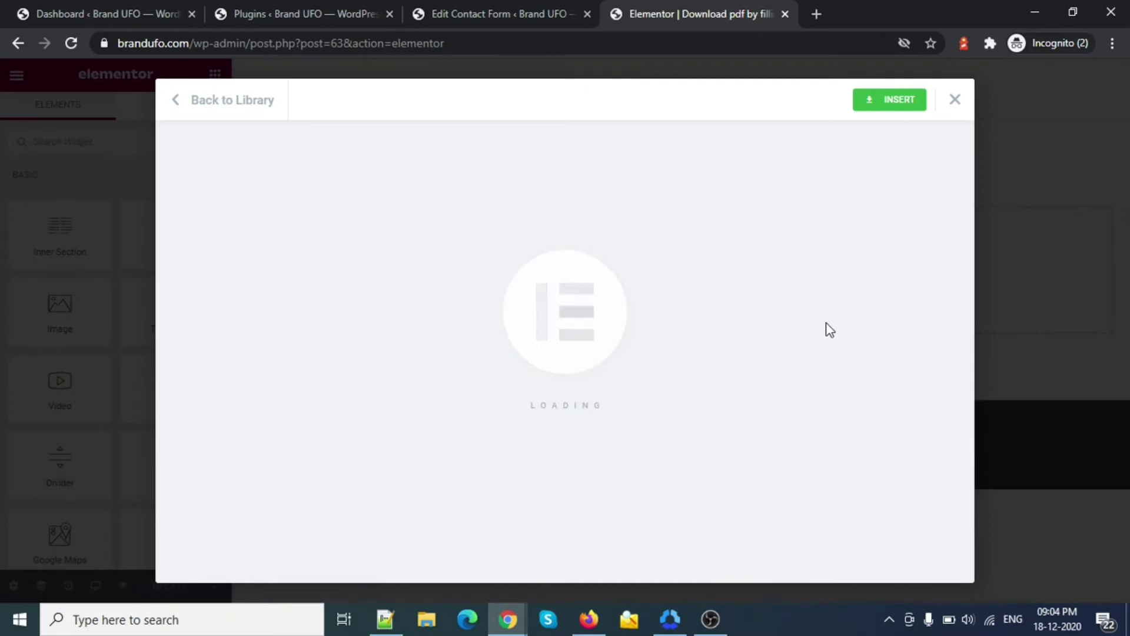
click(883, 104)
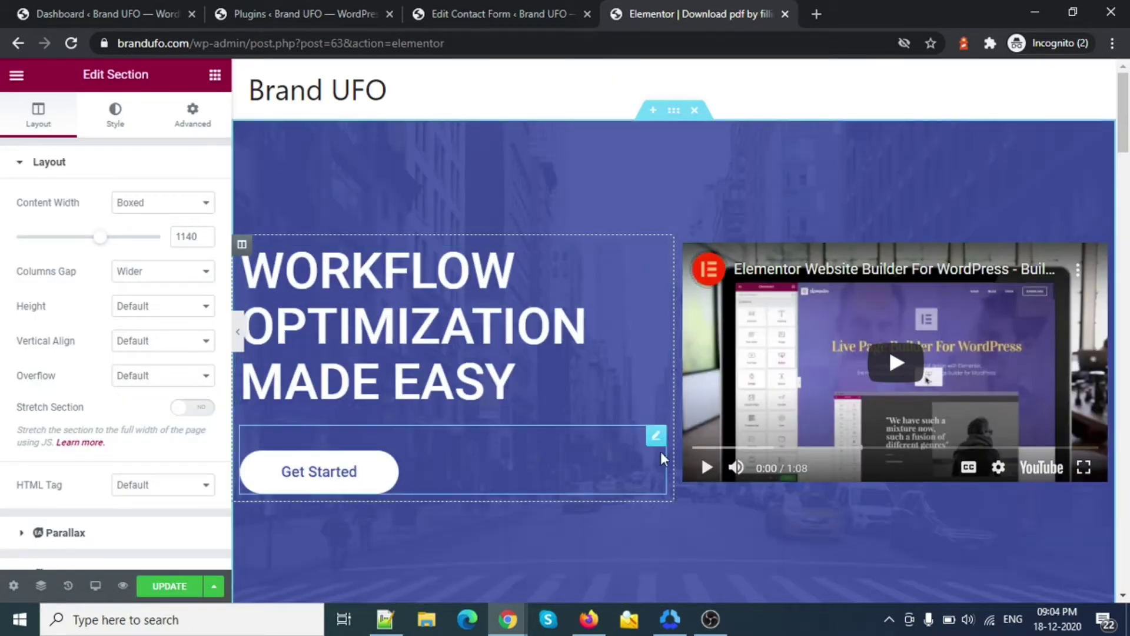
Examine the inserted template's sections from the hero banner down to the end of the page
scroll(965, 412, down, 2)
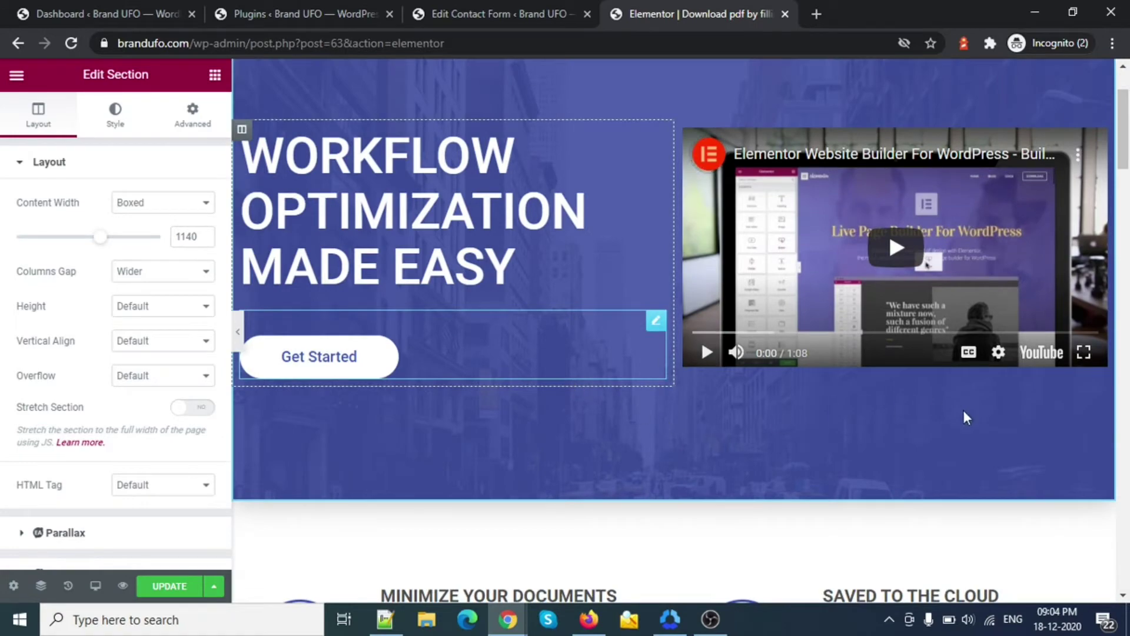
scroll(1050, 371, down, 10)
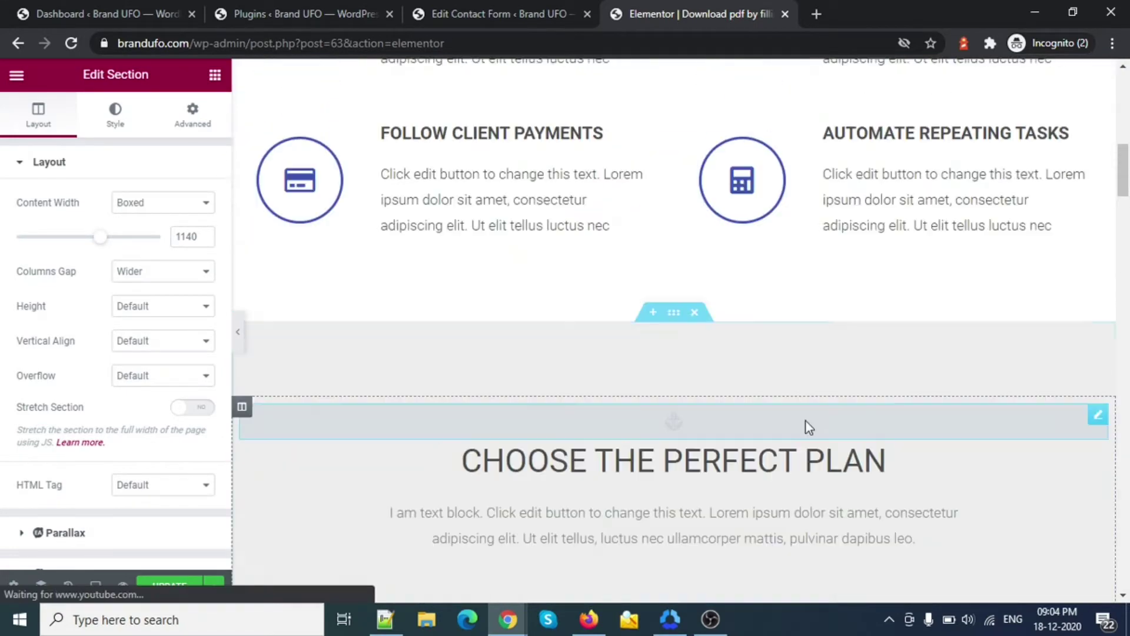
scroll(807, 421, down, 4)
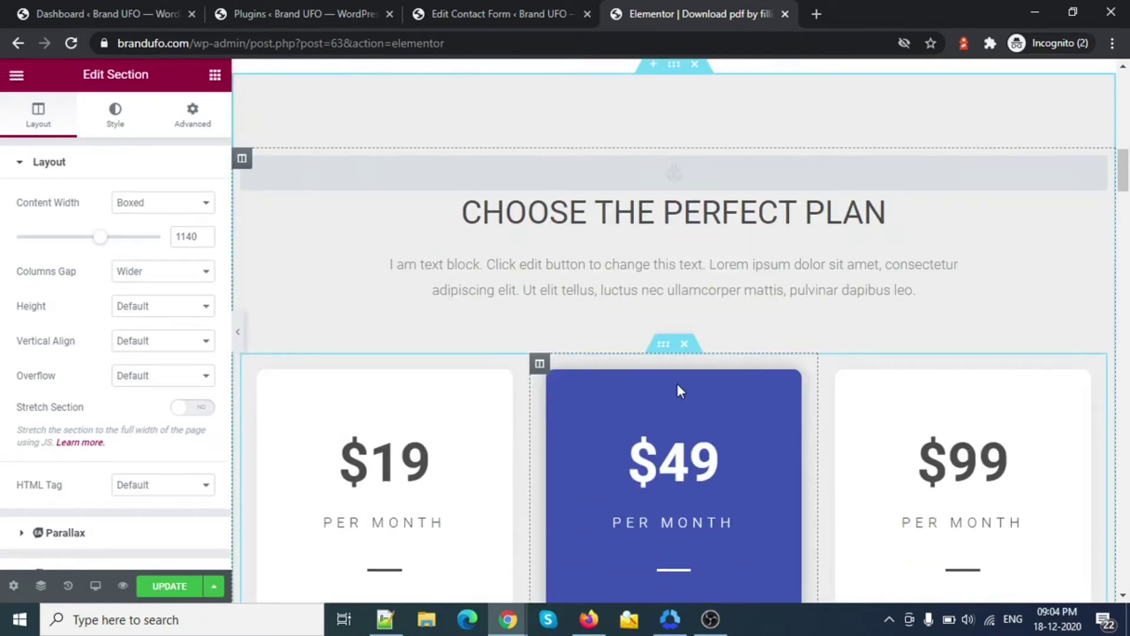
scroll(592, 294, down, 13)
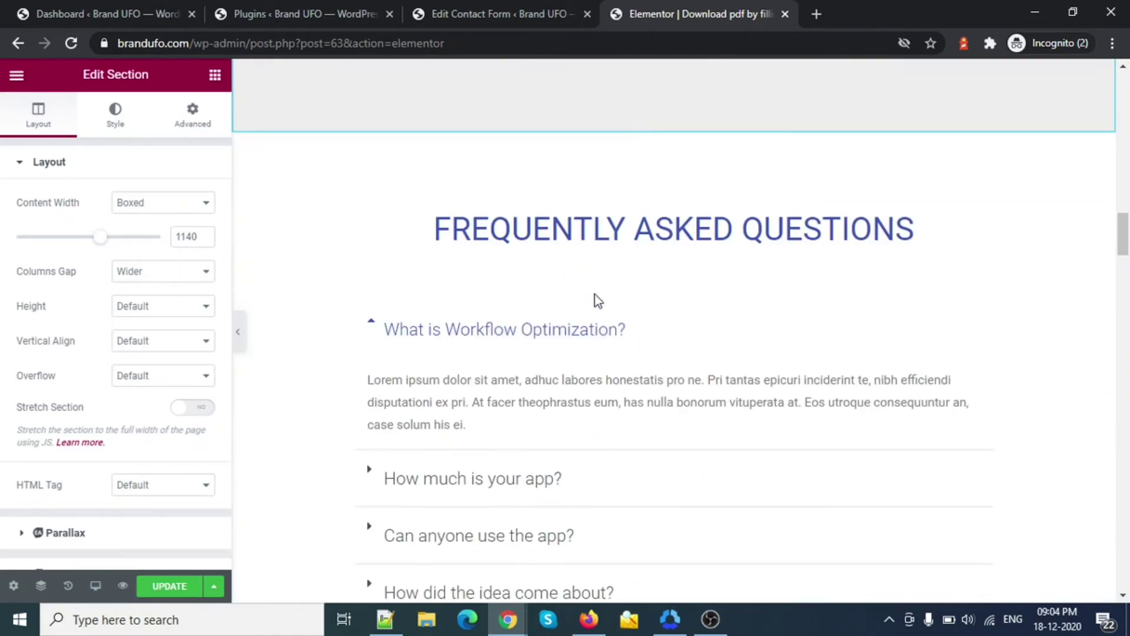
scroll(595, 294, down, 15)
scroll(595, 295, down, 8)
scroll(595, 293, down, 20)
scroll(595, 294, up, 20)
scroll(595, 294, down, 20)
scroll(596, 294, up, 20)
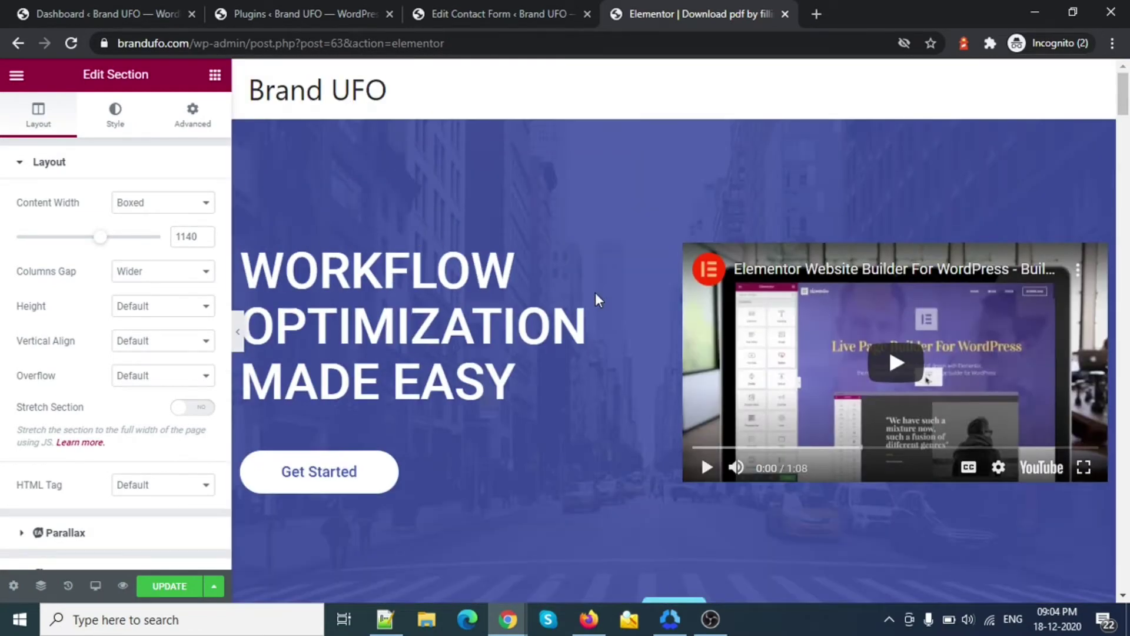
Delete the icon features section below the hero and the pricing cards under the Choose the Perfect Plan text
scroll(857, 487, down, 5)
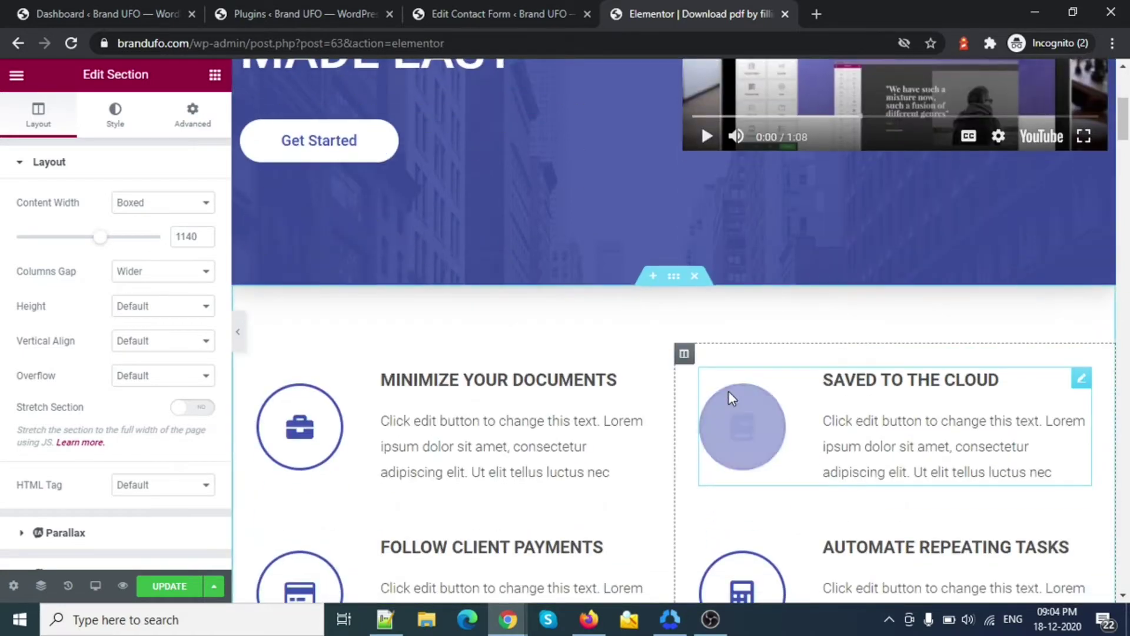
scroll(683, 330, down, 1)
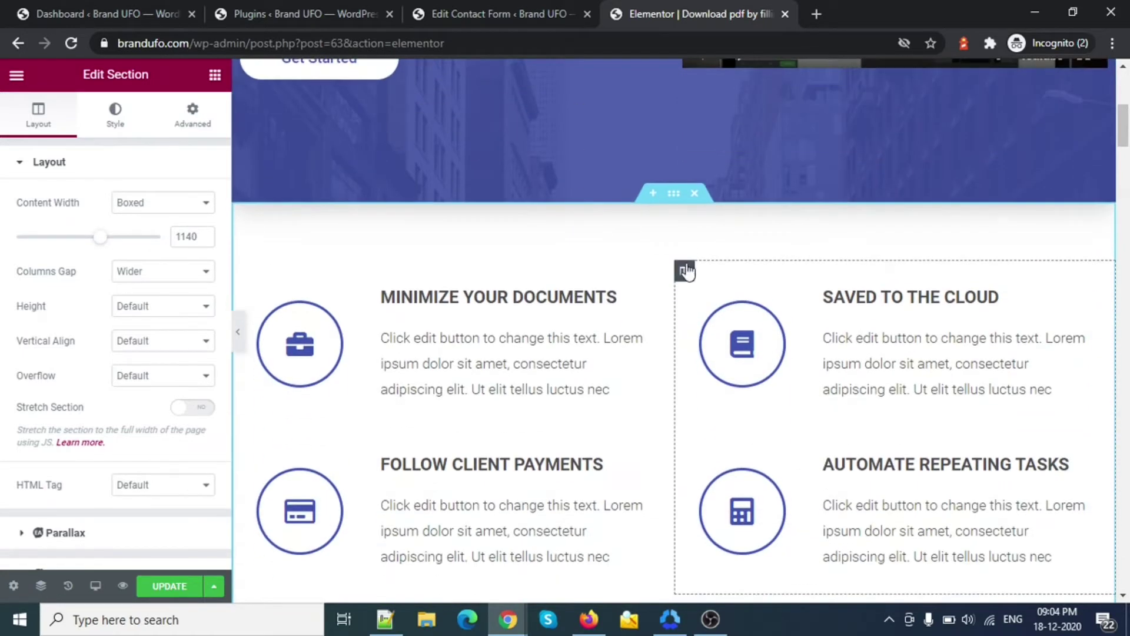
click(696, 194)
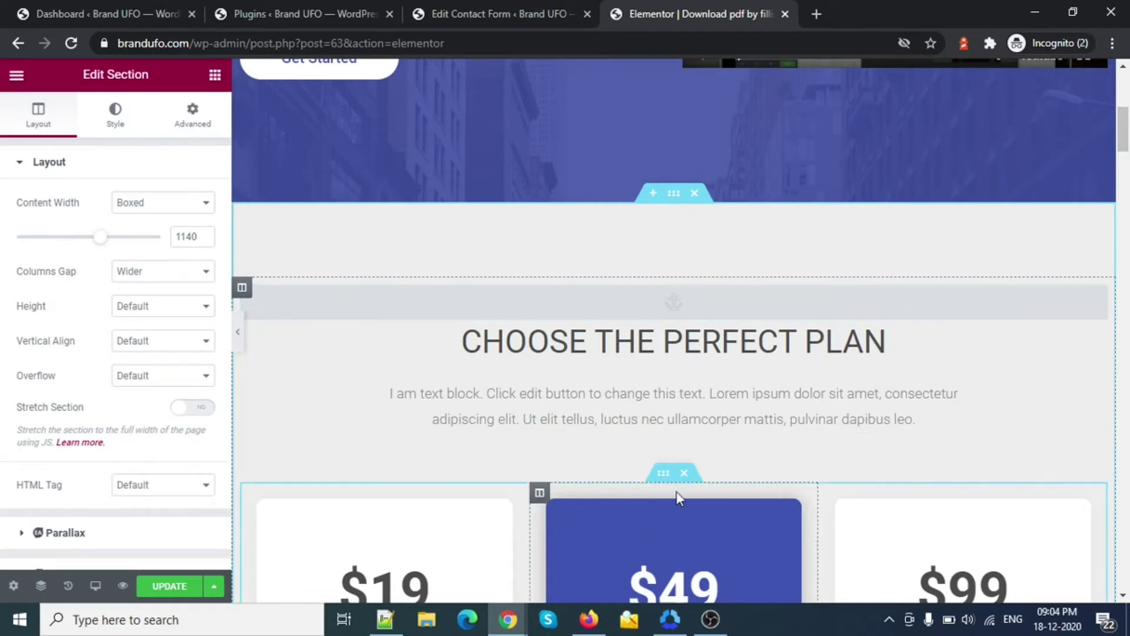
click(691, 474)
Delete all sections below the first Choose the Perfect Plan section, including the FAQ, client testimonials and the repeated template copy
scroll(690, 475, down, 4)
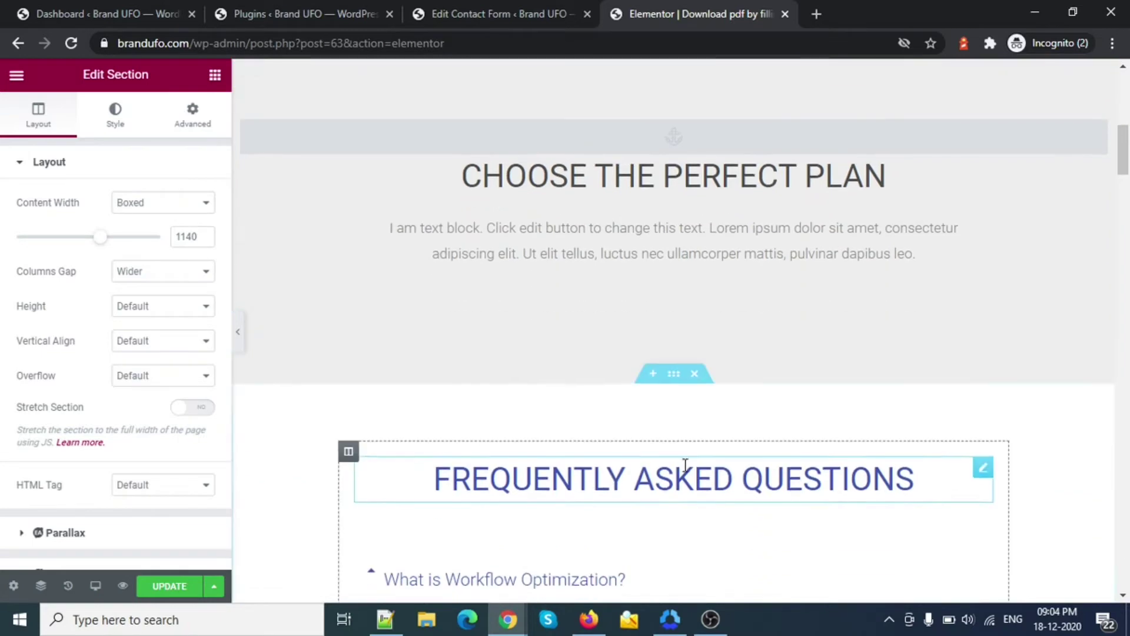
click(698, 293)
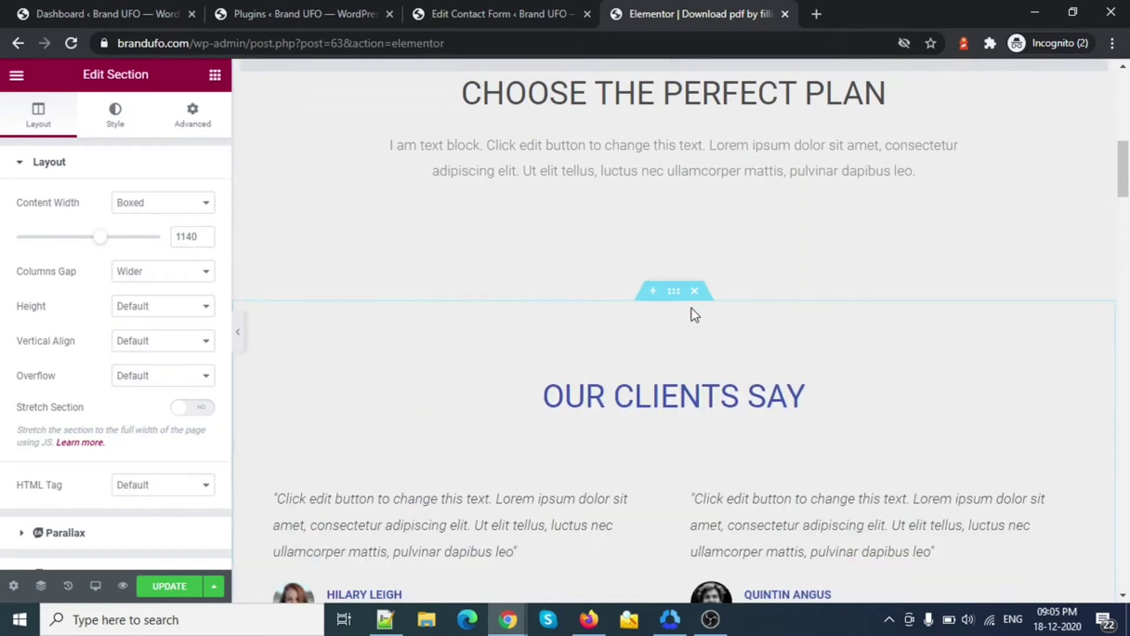
click(696, 294)
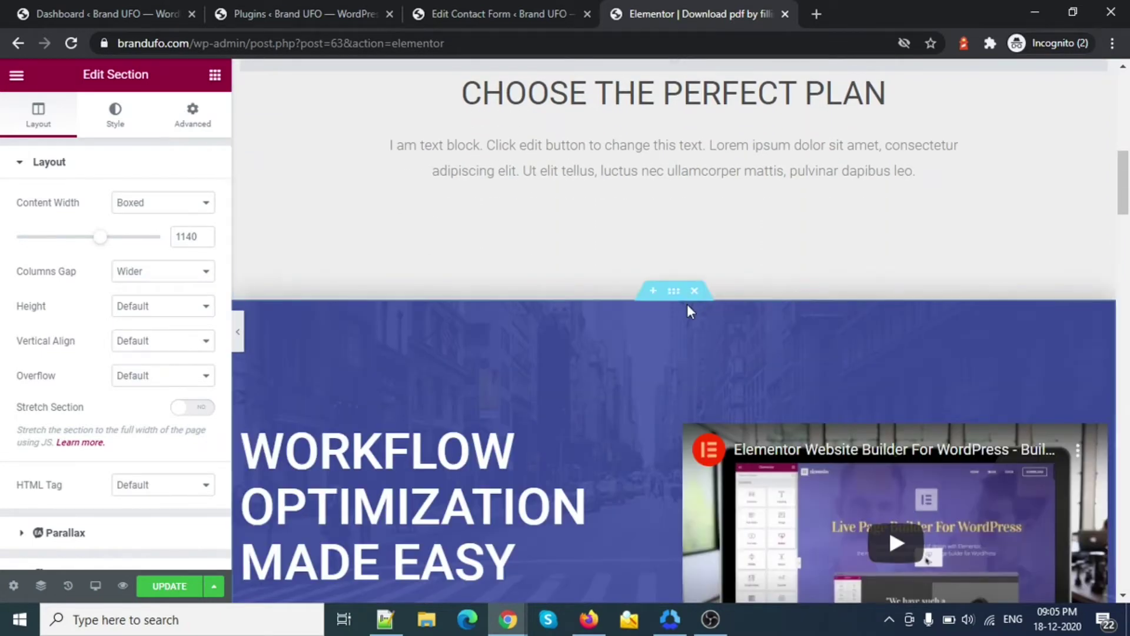
click(697, 291)
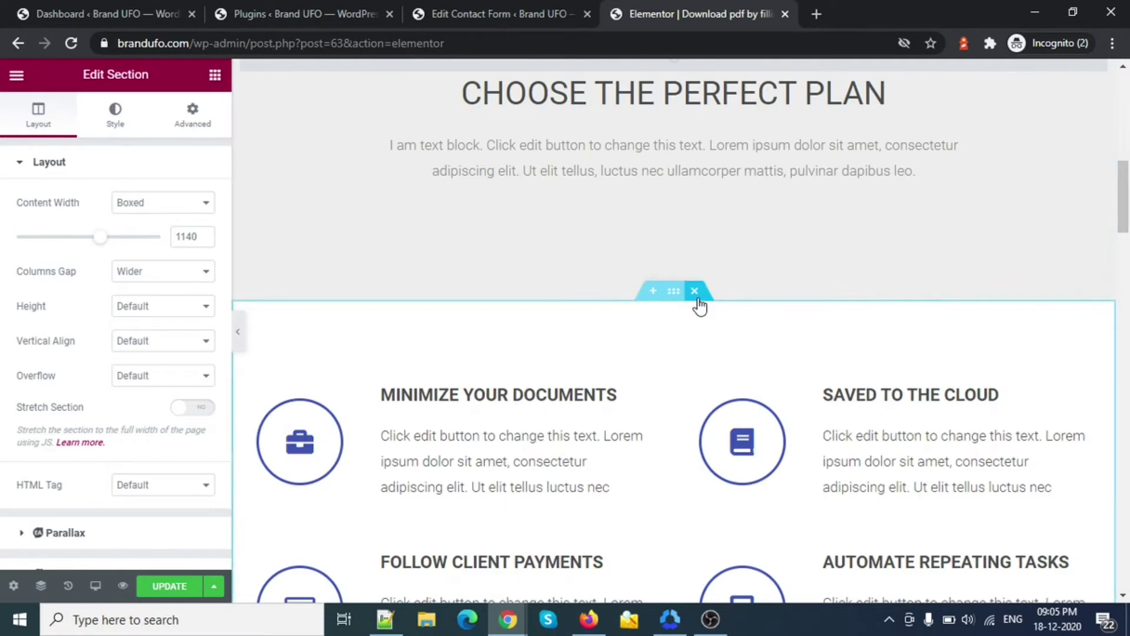
click(696, 293)
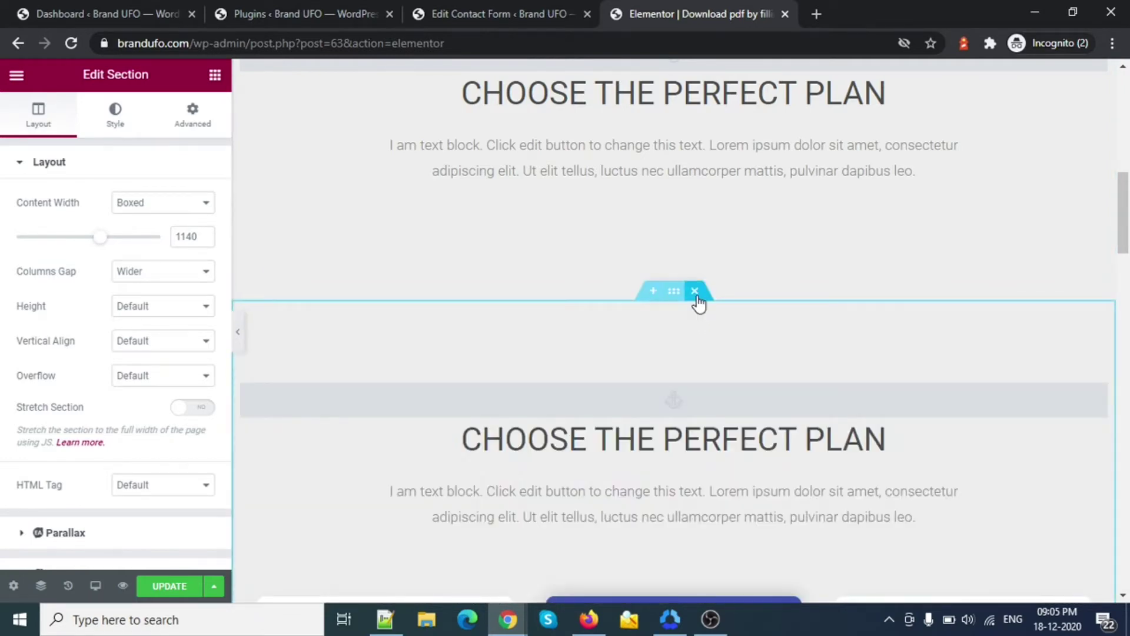
click(696, 293)
click(695, 293)
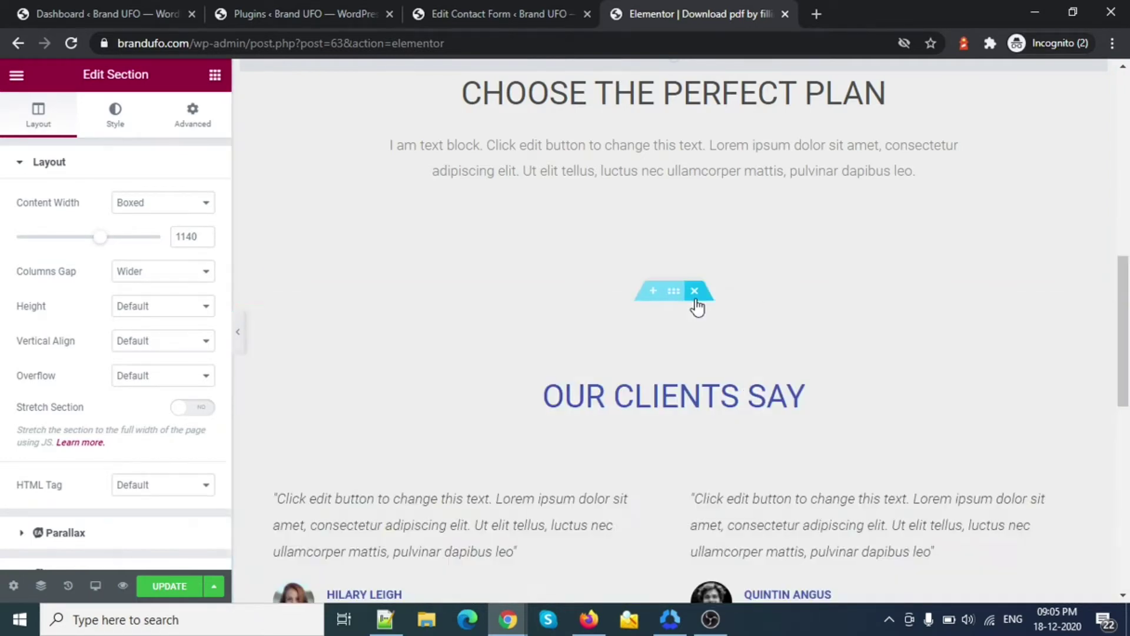
click(695, 293)
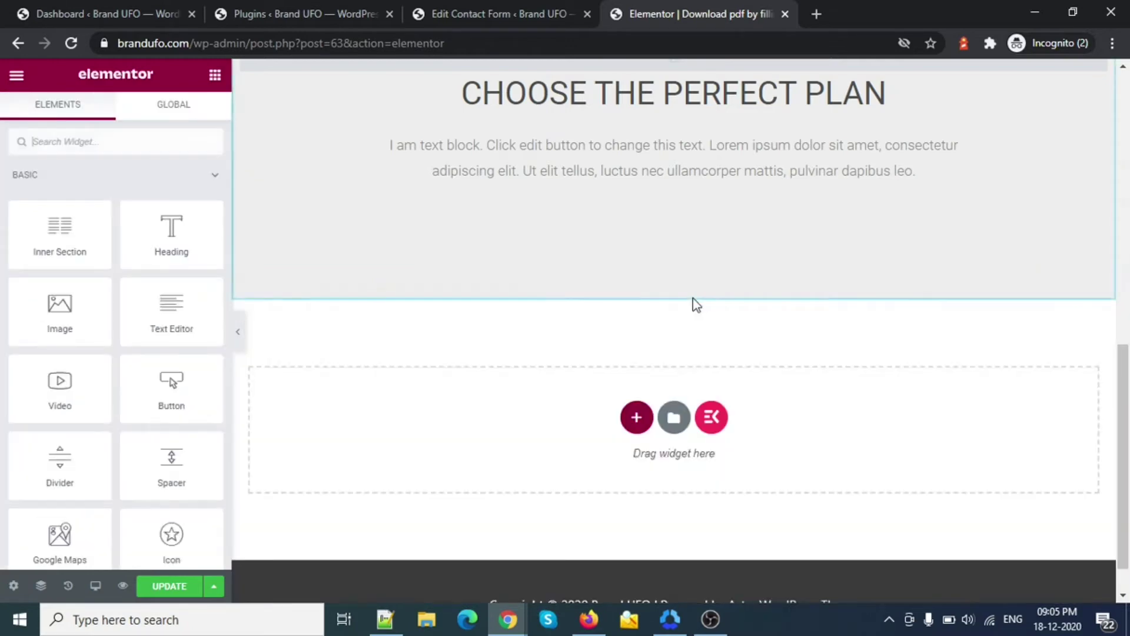
Duplicate the text block under the Choose the Perfect Plan heading
scroll(791, 454, up, 3)
scroll(793, 448, down, 3)
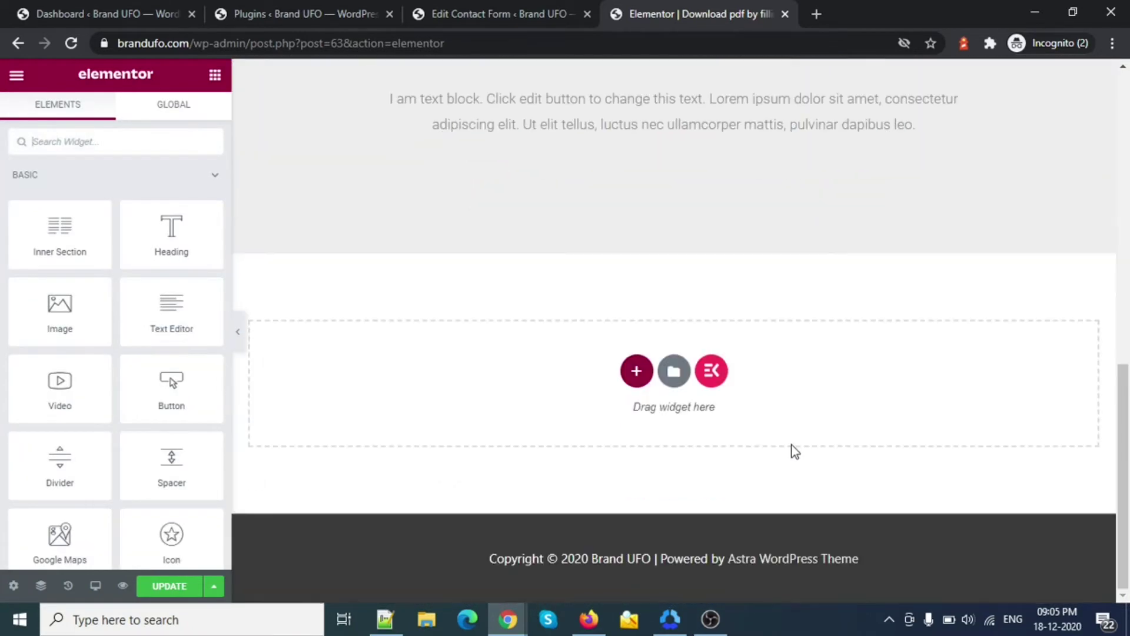
scroll(791, 447, up, 10)
scroll(774, 441, down, 6)
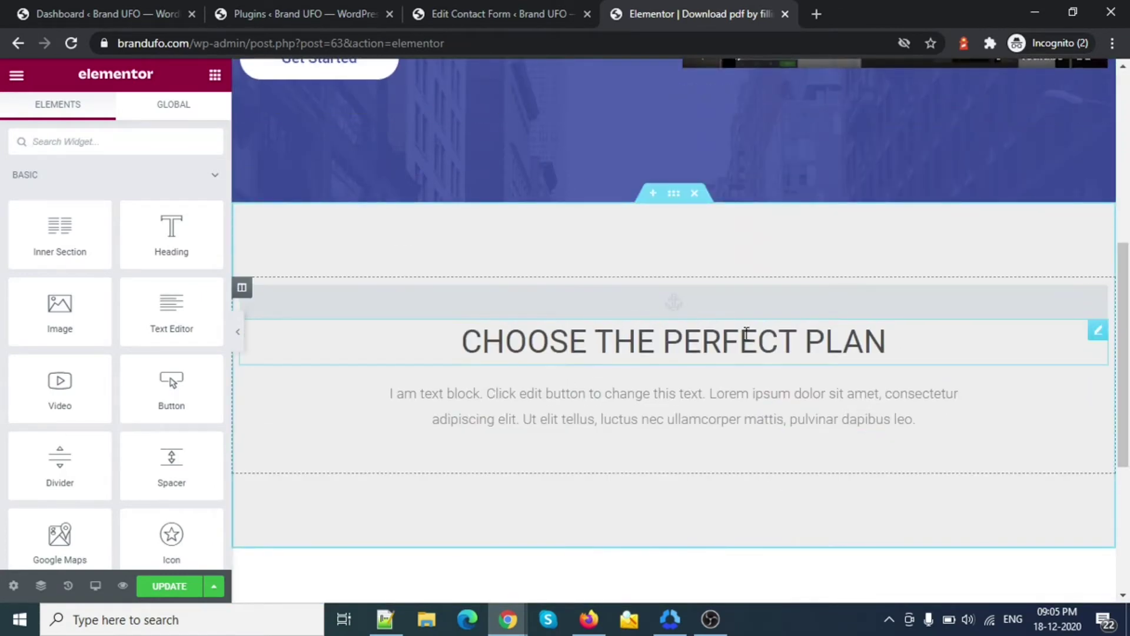
triple_click(786, 336)
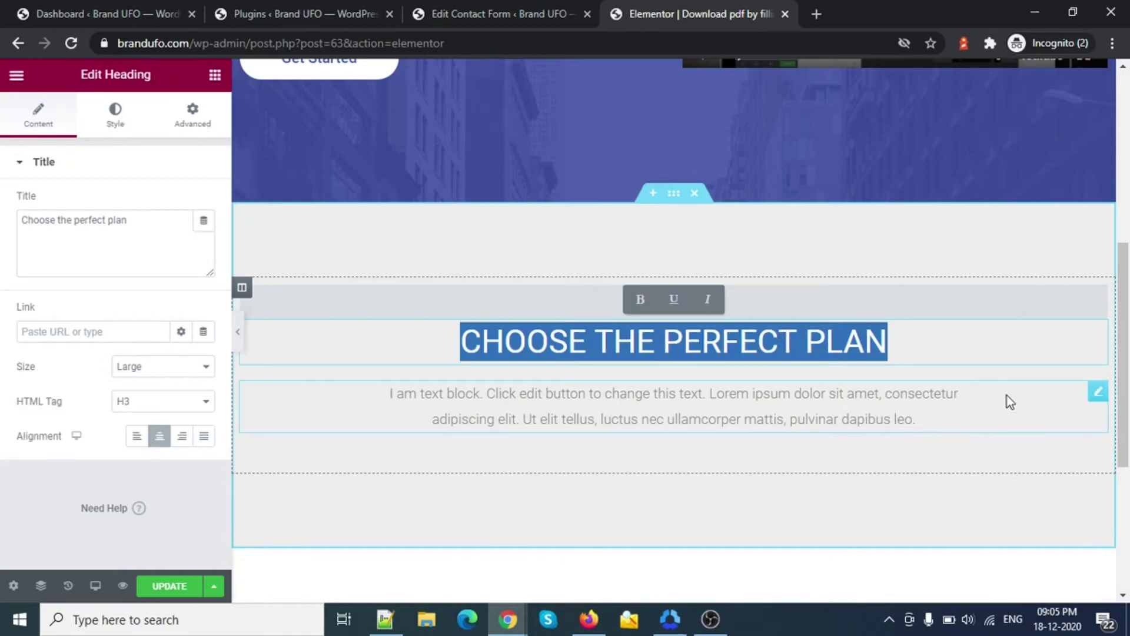
right_click(1099, 406)
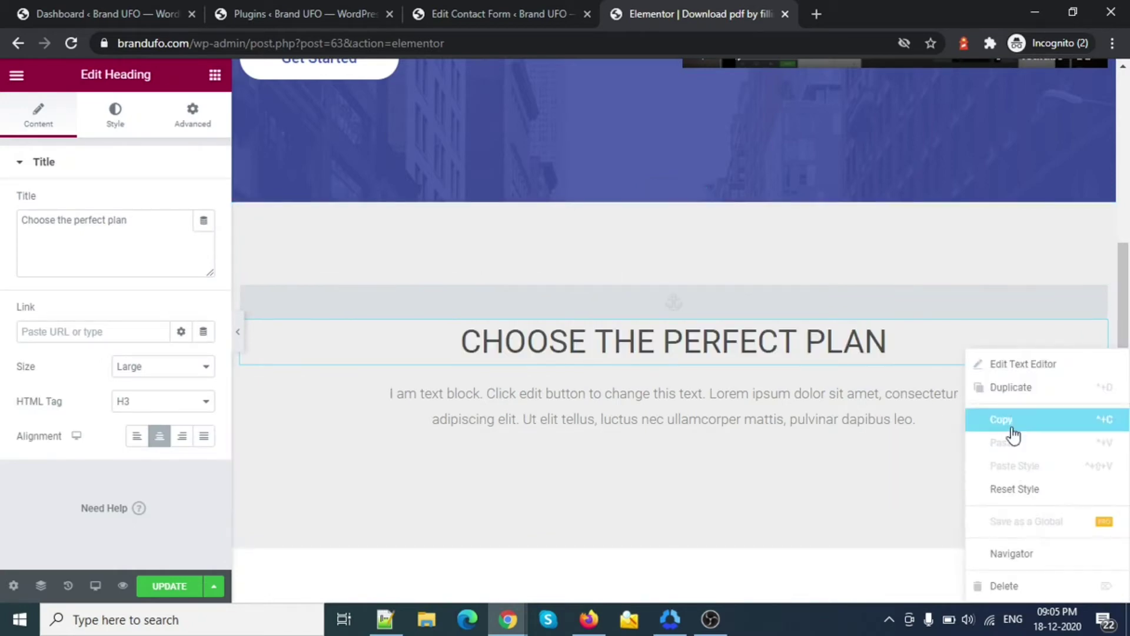
click(1009, 389)
click(702, 404)
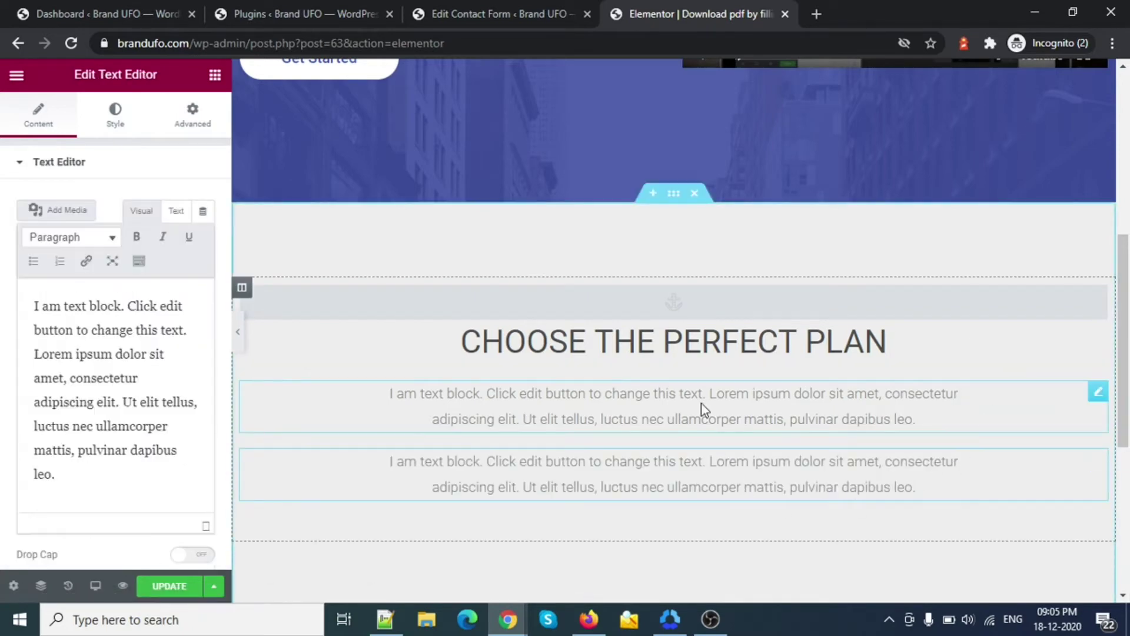
triple_click(782, 403)
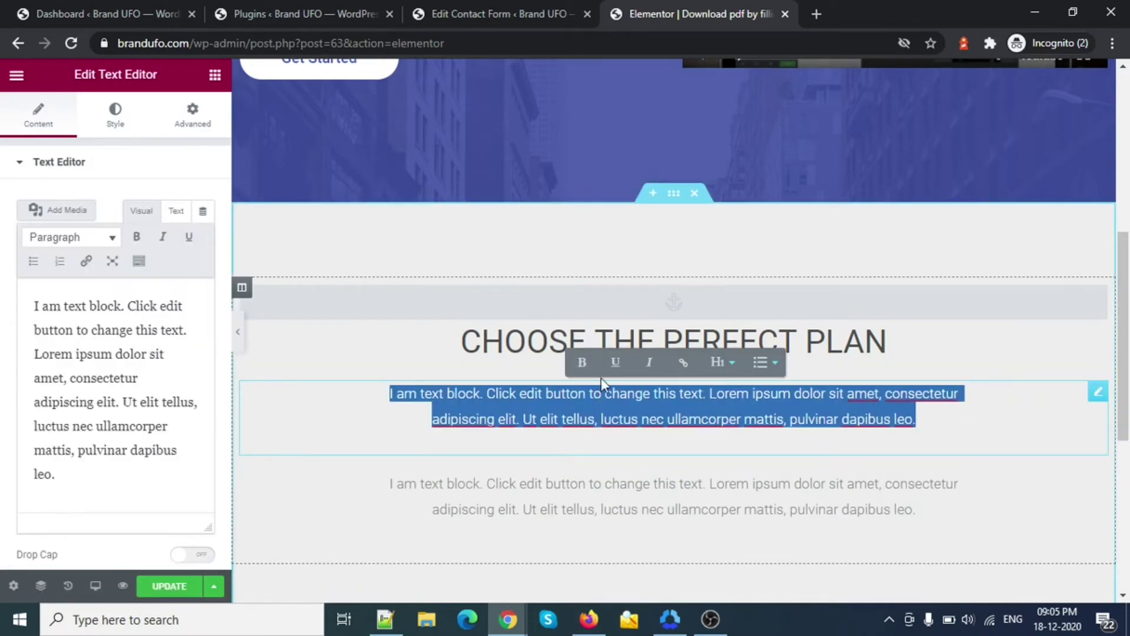
Replace the Choose the Perfect Plan heading text with "Case study 1 - ERP software"
click(606, 333)
drag(902, 343, 434, 337)
text(Cas)
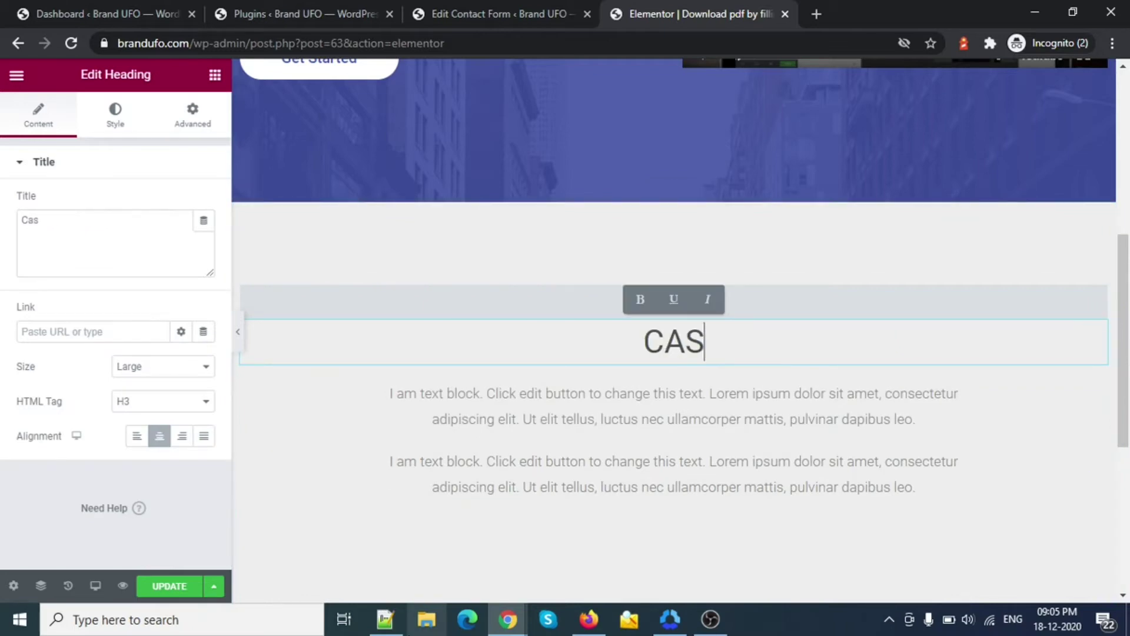
text(e sti)
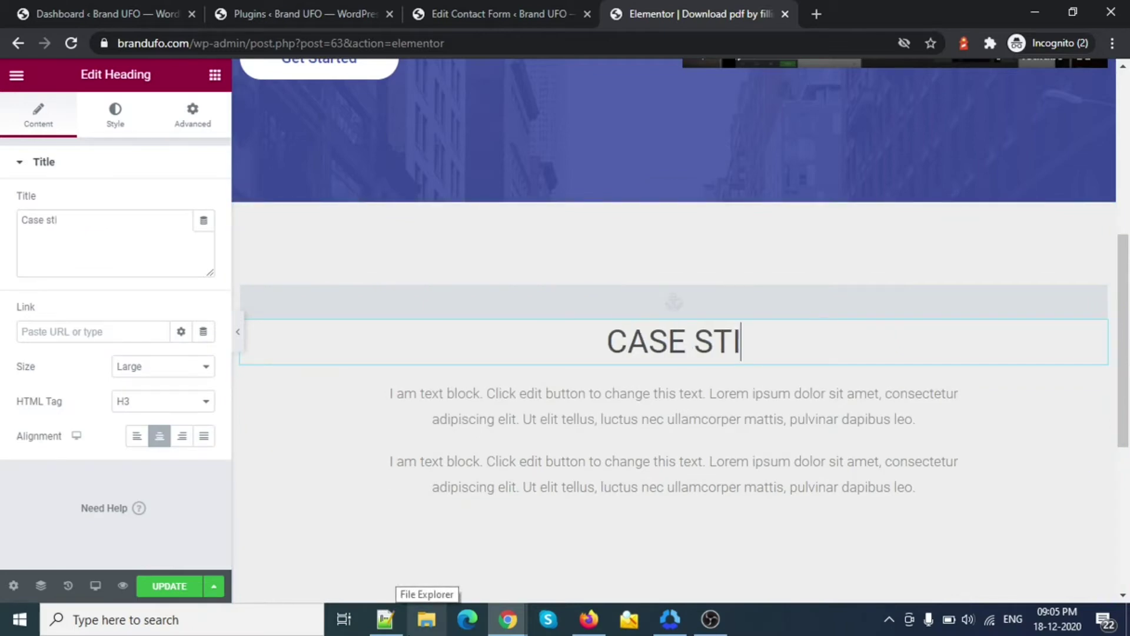
key(BackSpace)
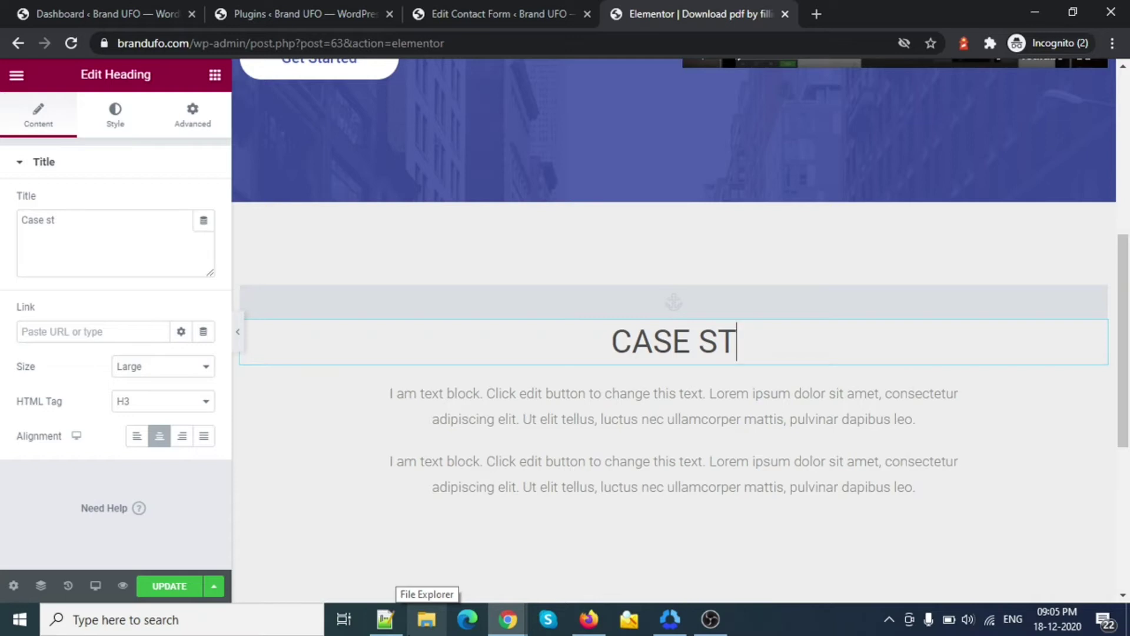
text(ud)
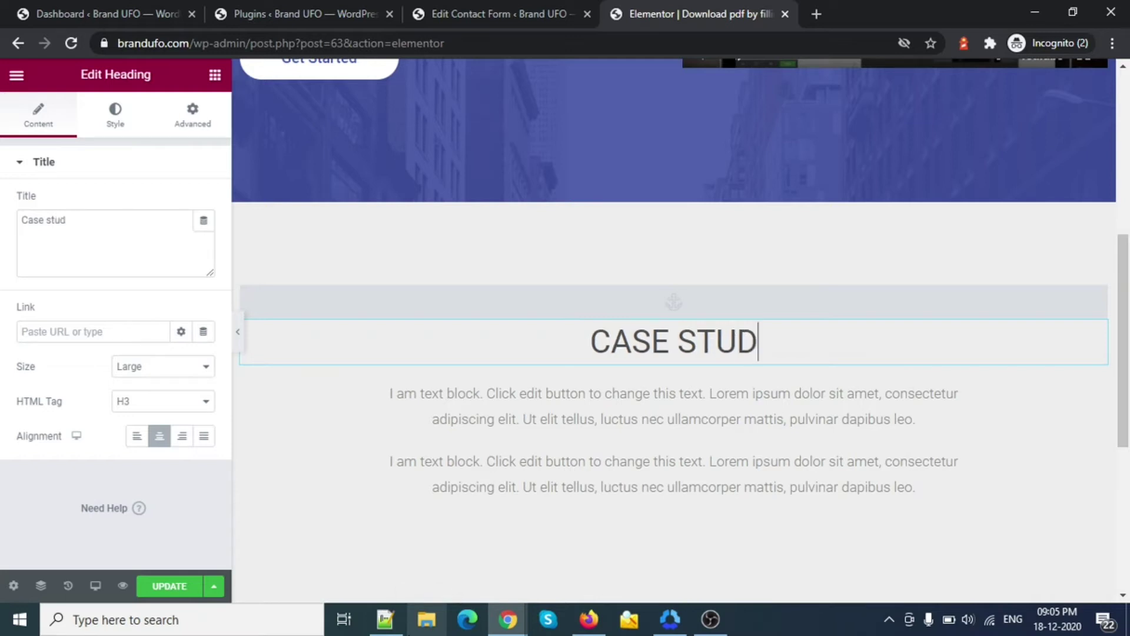
text(y 1)
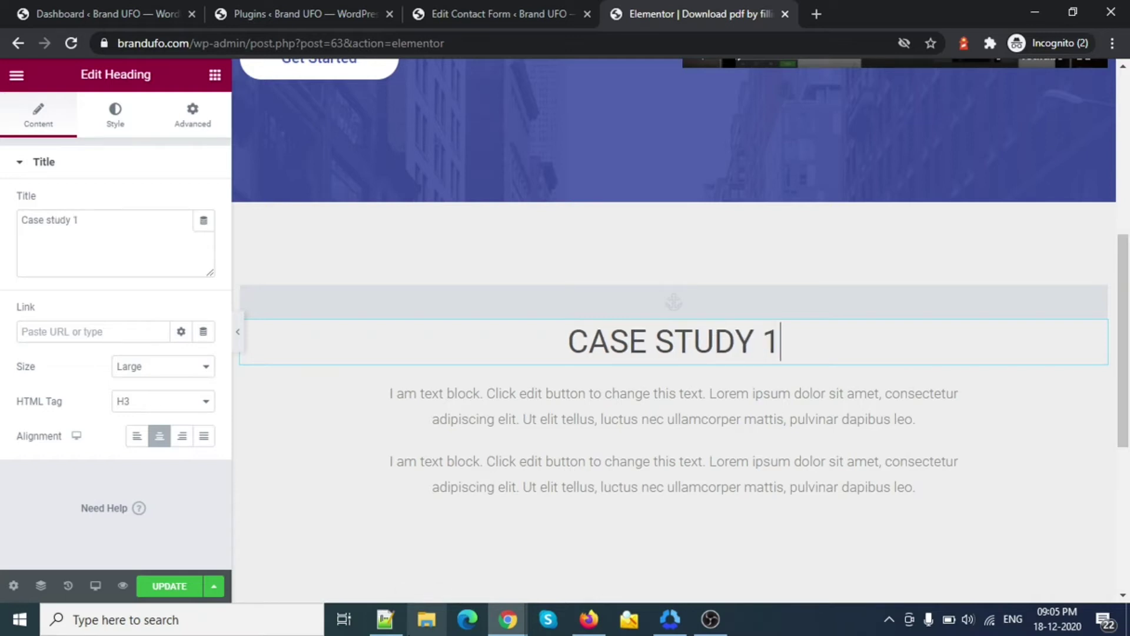
text( - E)
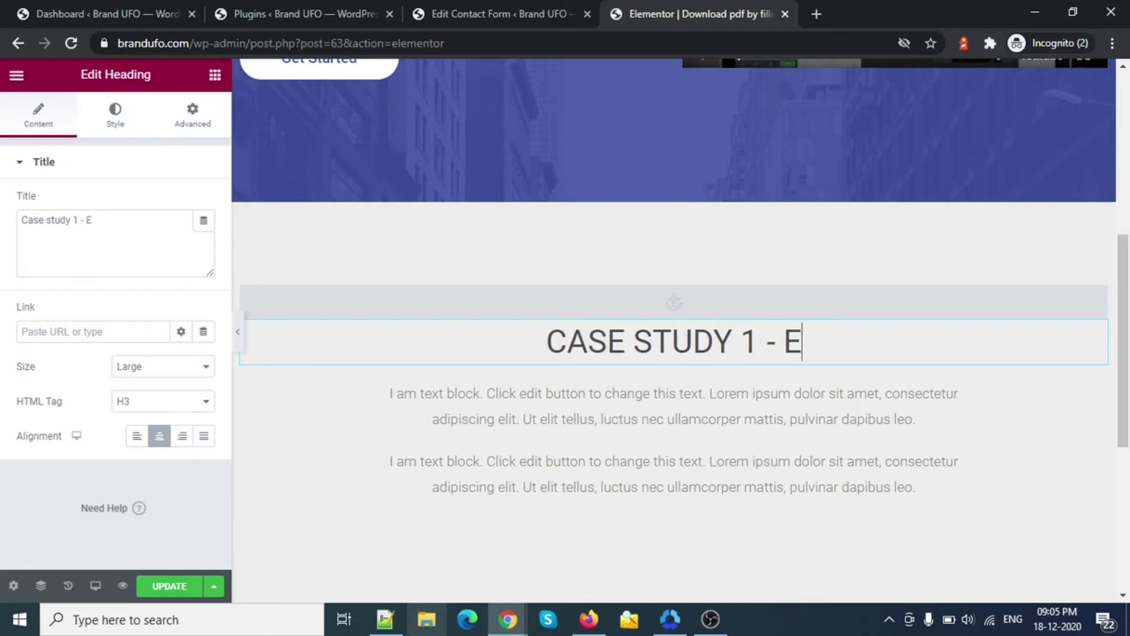
text(RP software)
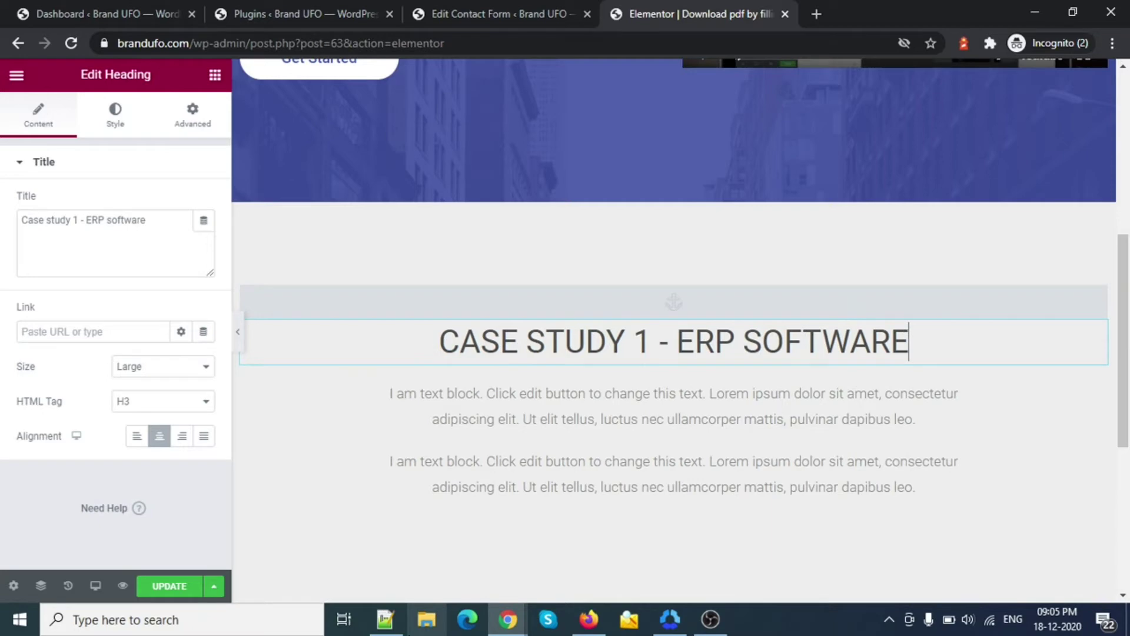
Add a second copy of the lorem ipsum paragraph to the first text block under the Case Study 1 heading
triple_click(650, 418)
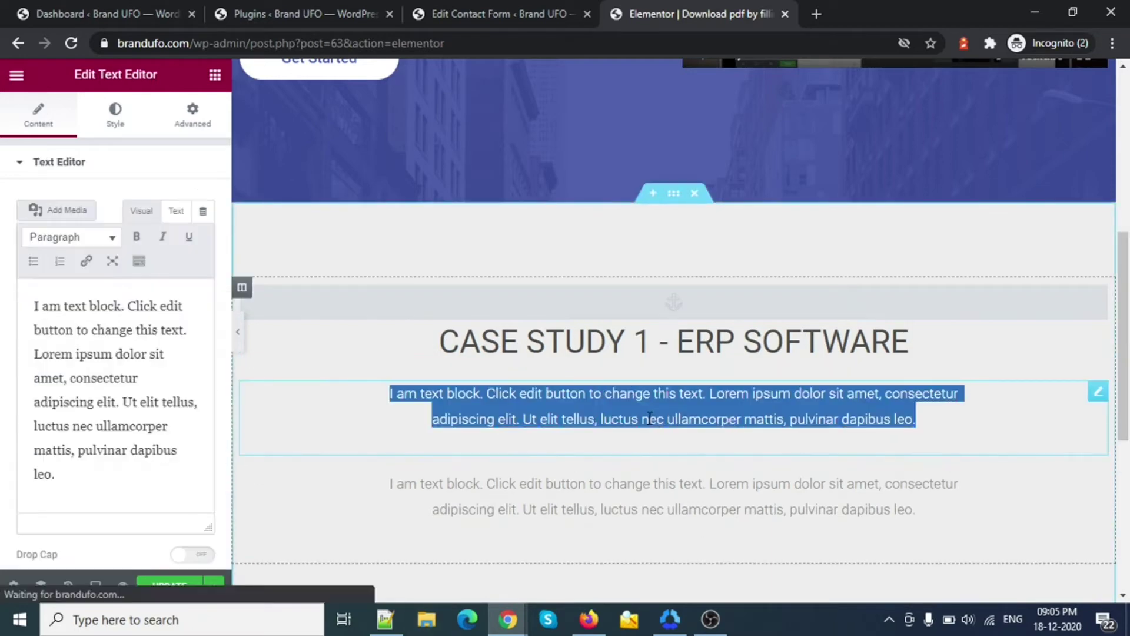
click(106, 391)
key(ctrl+a)
key(ctrl+c)
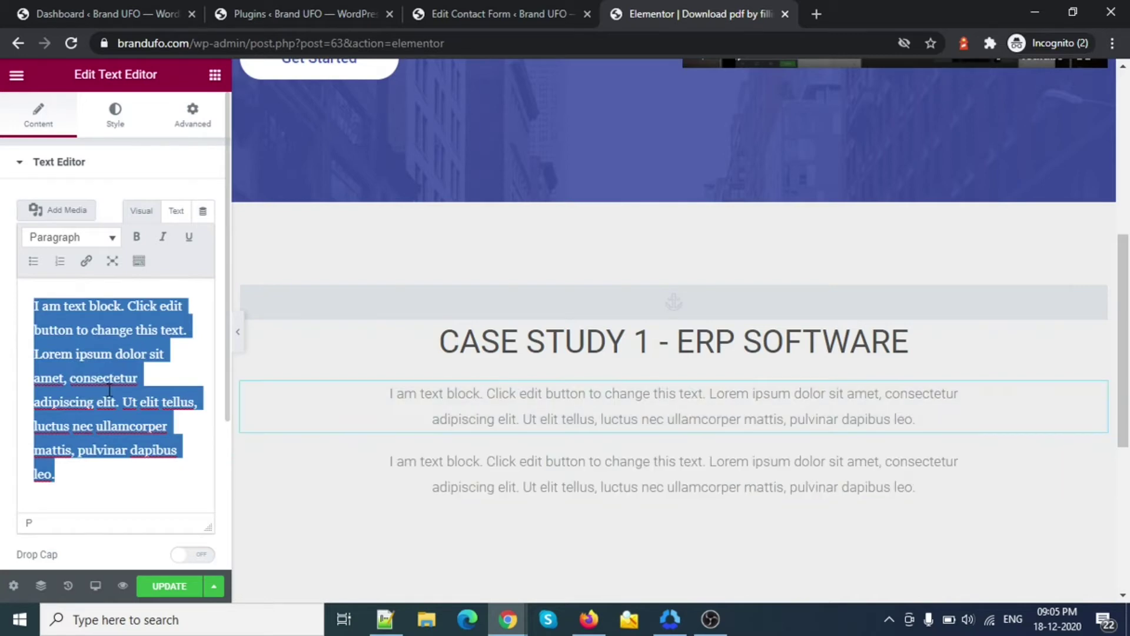
click(84, 468)
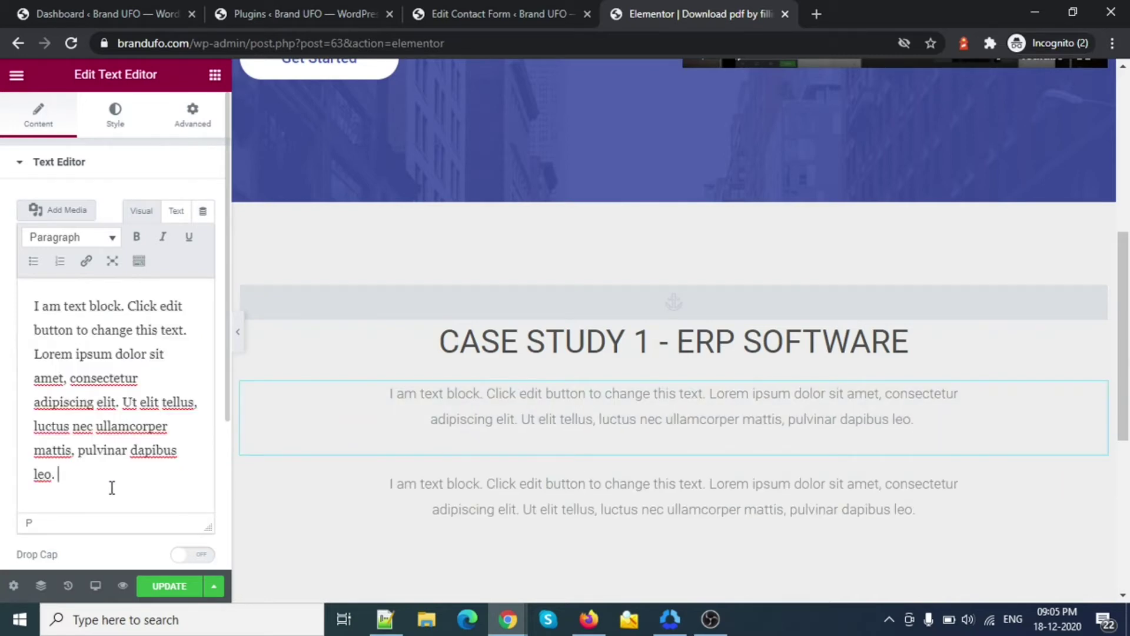
key(ctrl+v)
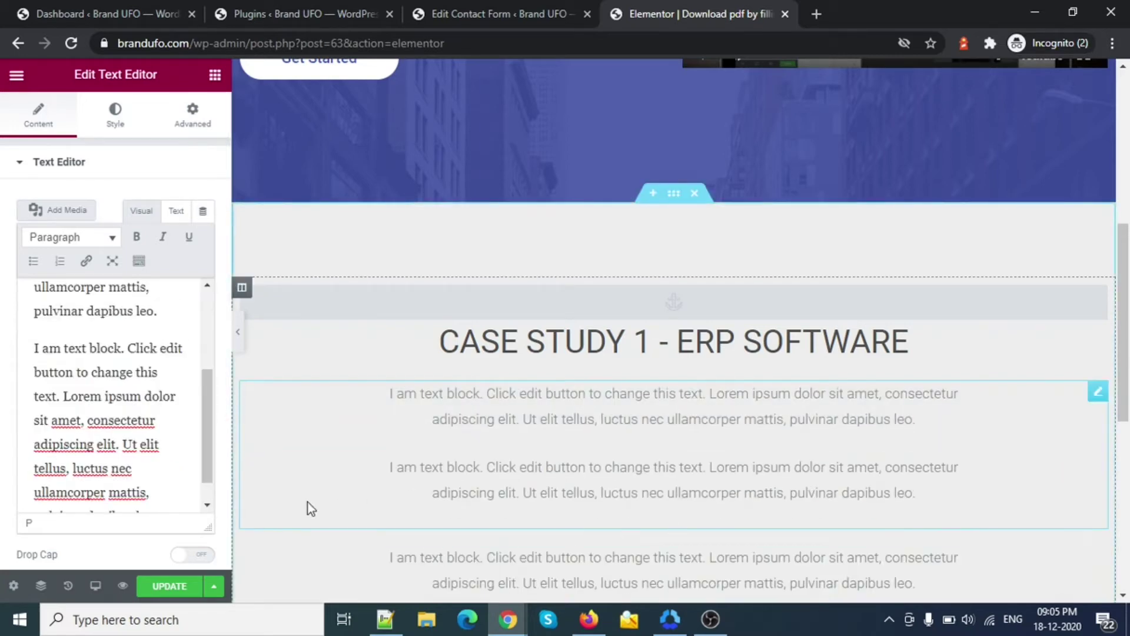
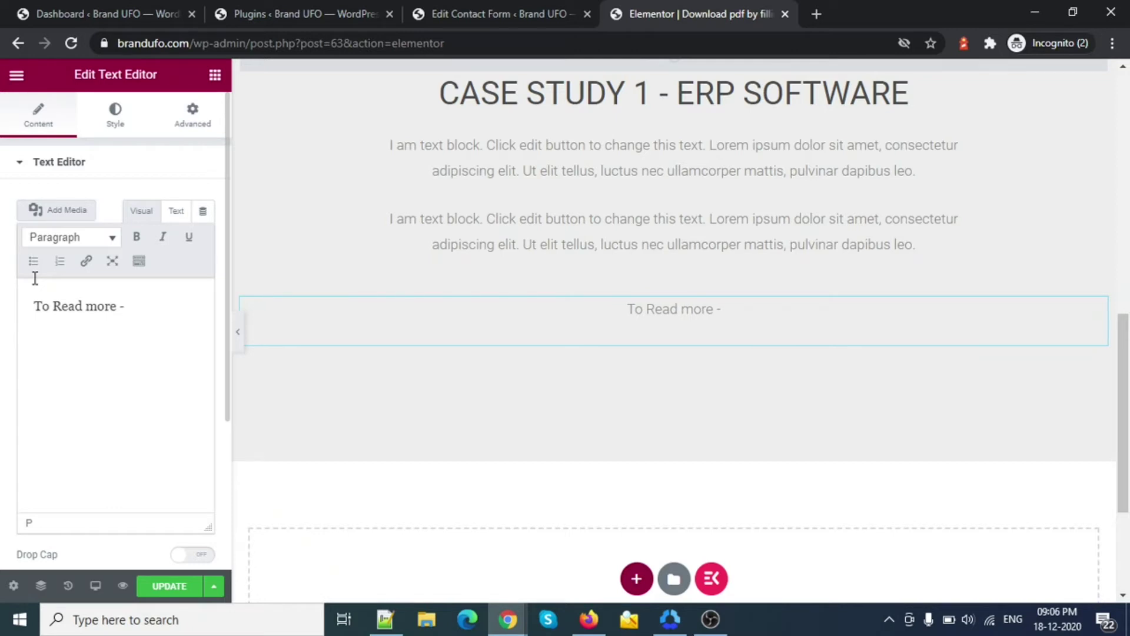
Complete the lower text block so it reads "To Read more - Download the case study by filling below form"
text(D)
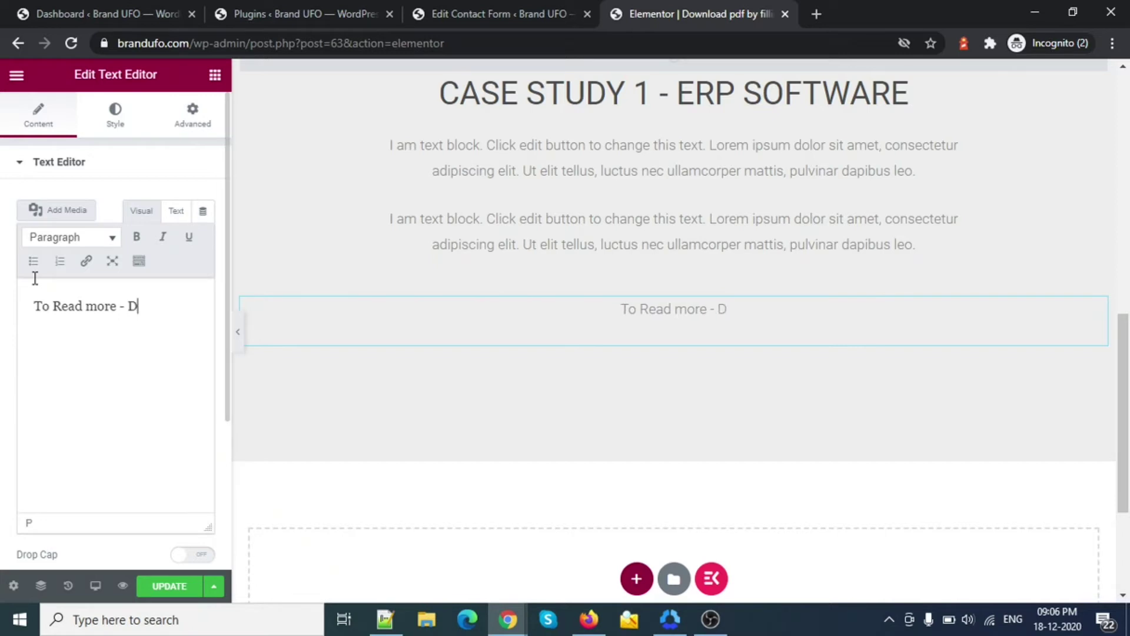
text(ownload )
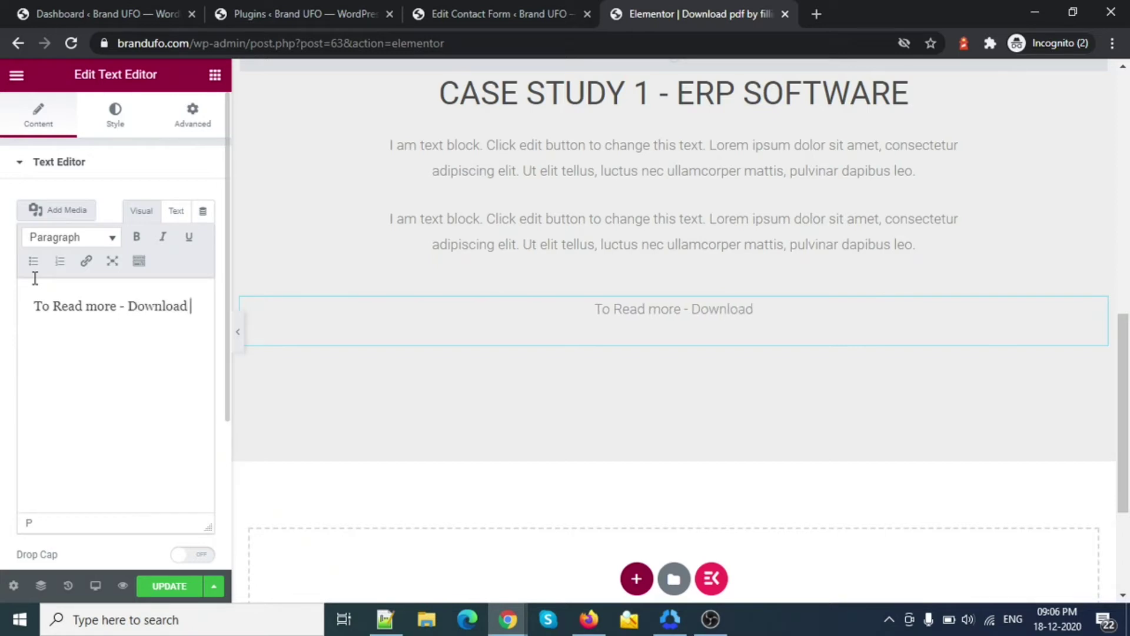
text(the cas)
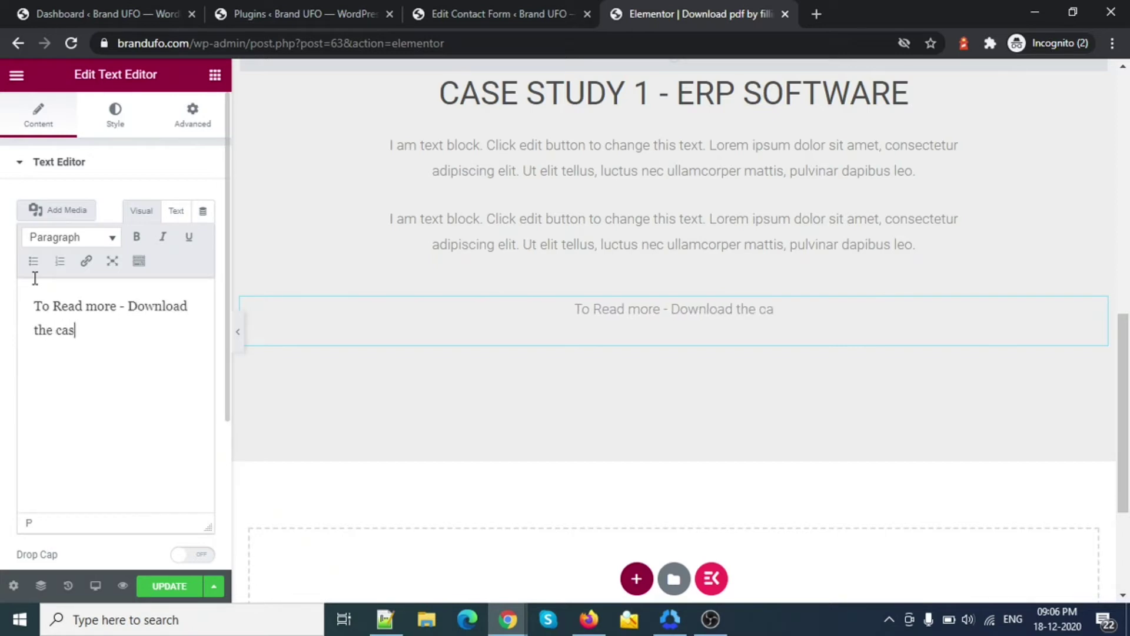
text(e st)
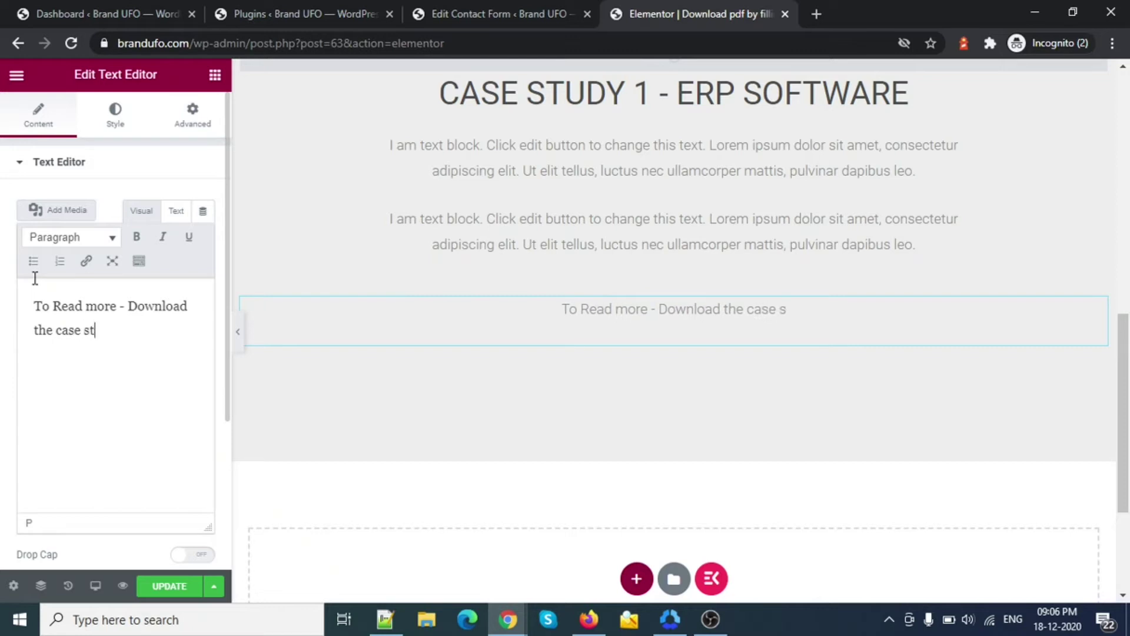
text(udies)
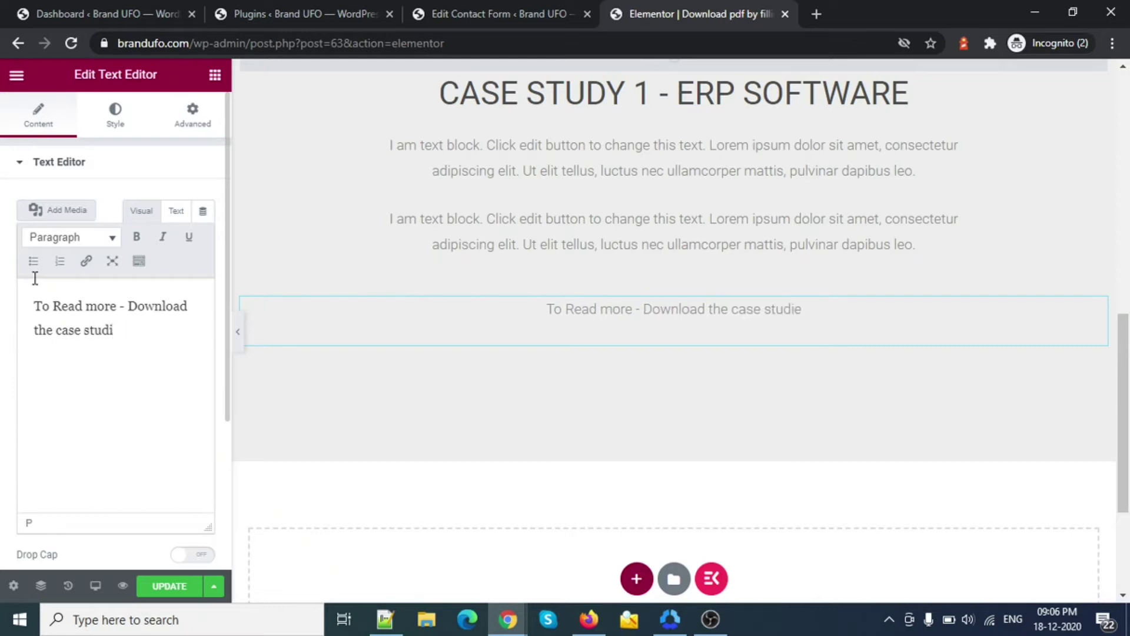
key(BackSpace)
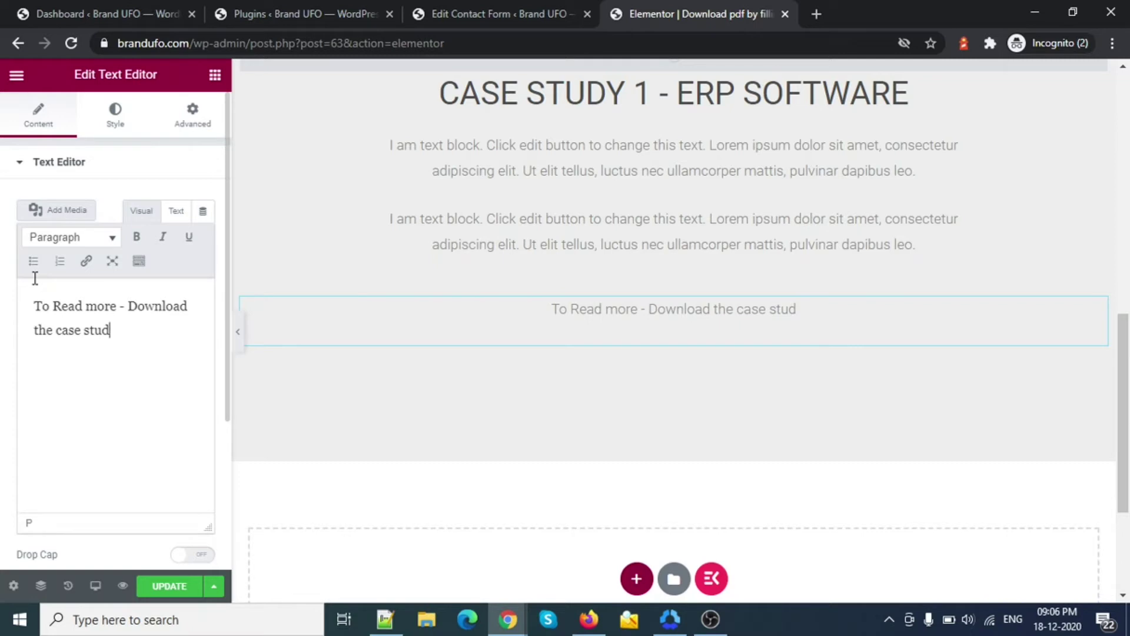
text(y by )
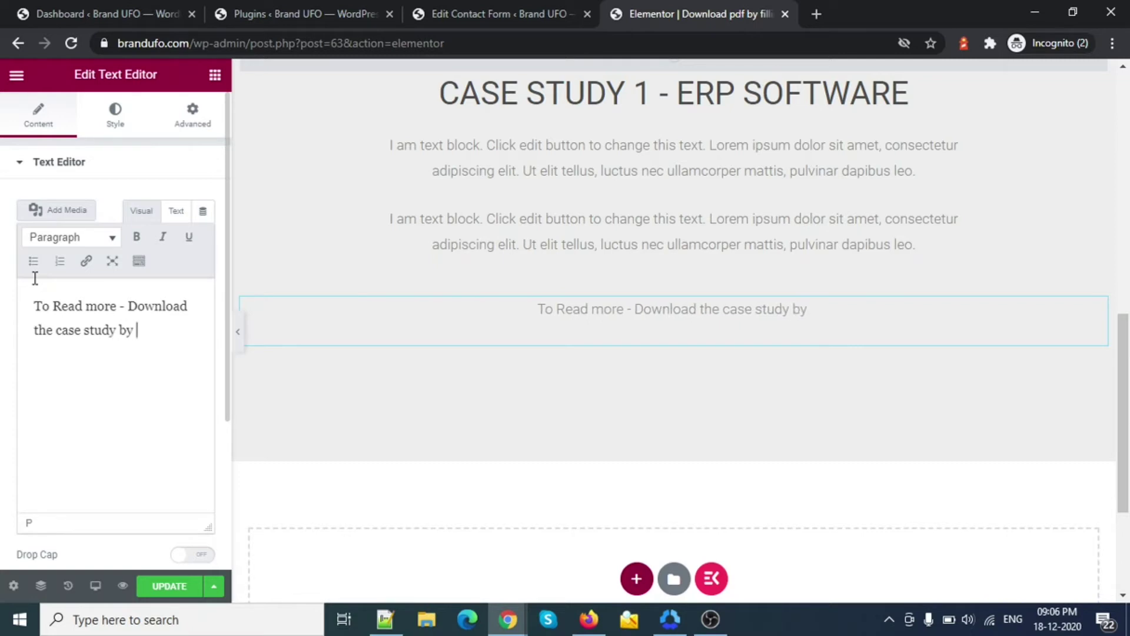
text(filling)
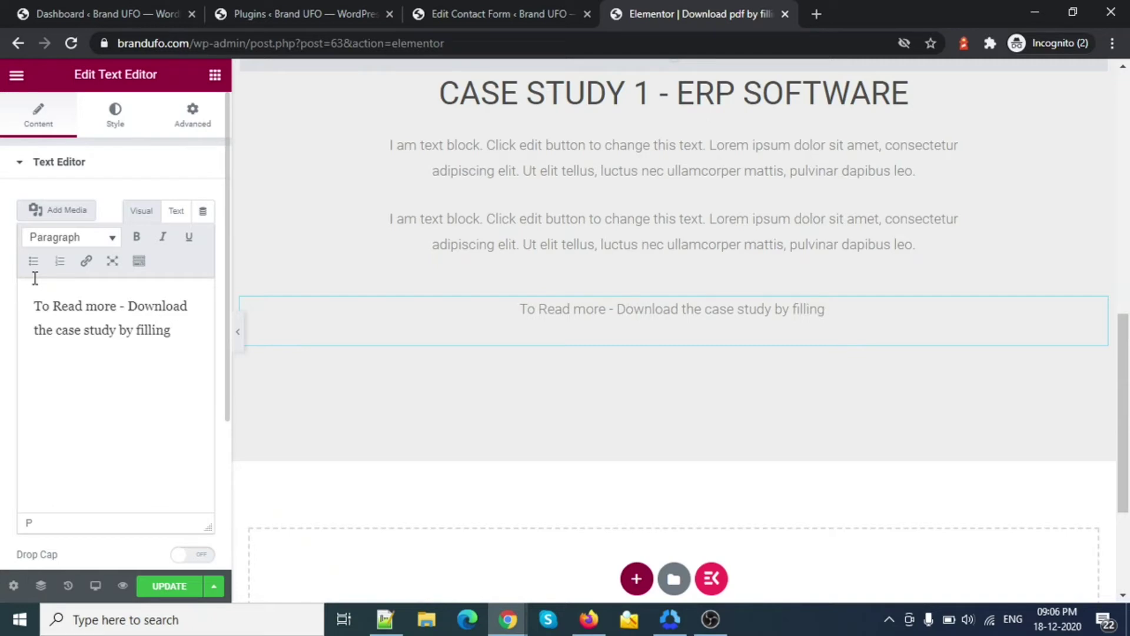
text(below fo)
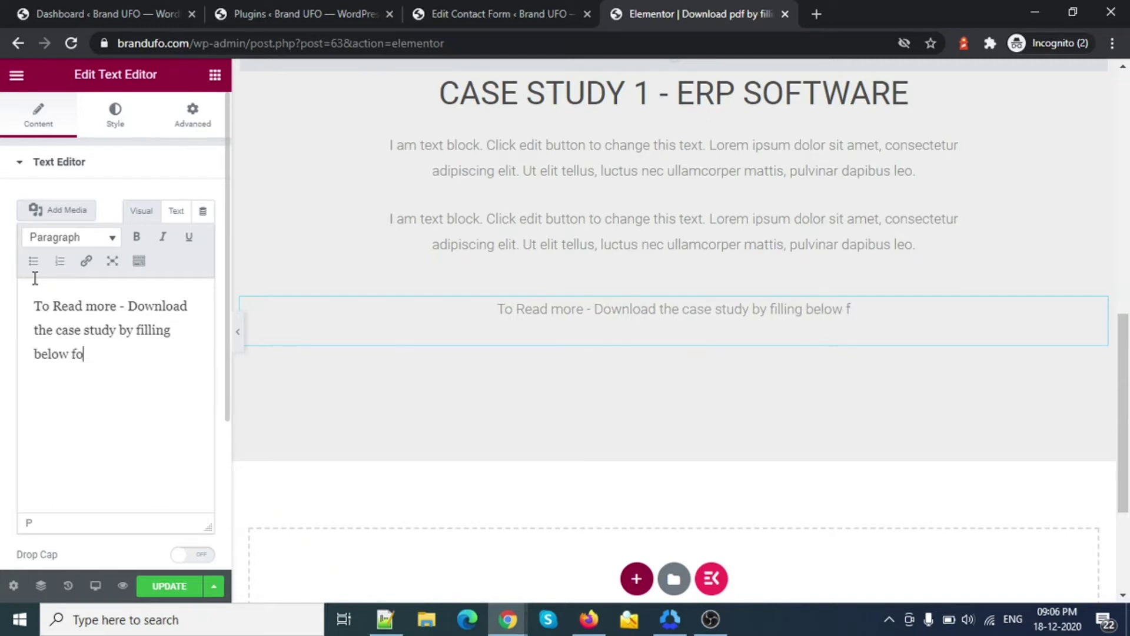
text(rm)
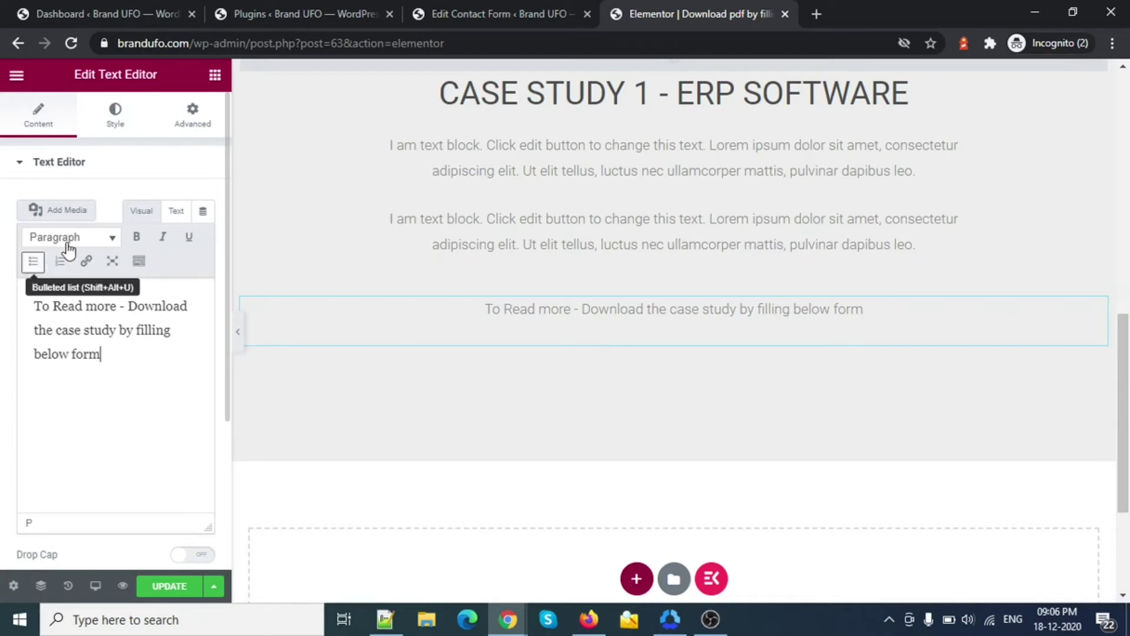
click(22, 168)
click(21, 167)
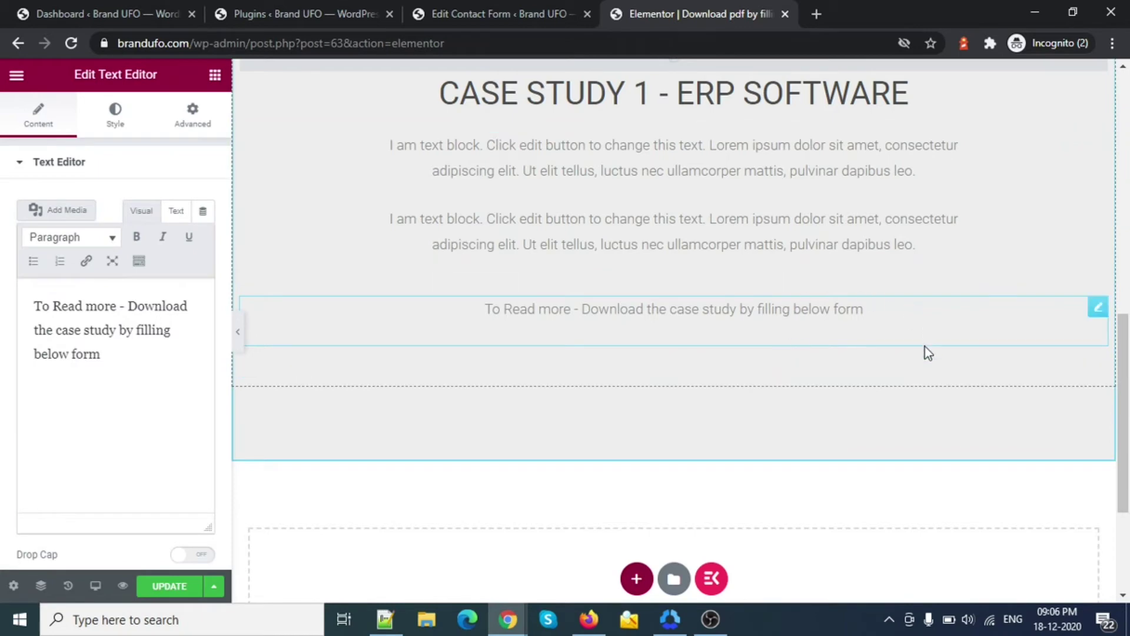
Set the "To Read more" line's typography to size 24 px and weight 600
triple_click(763, 311)
click(115, 114)
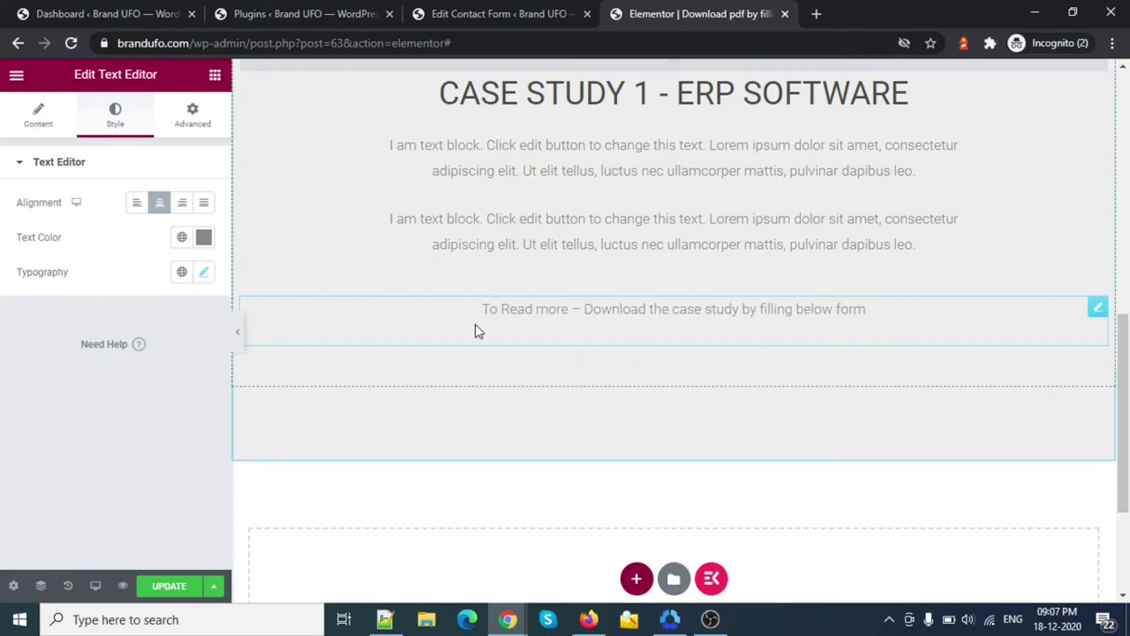
scroll(711, 218, up, 7)
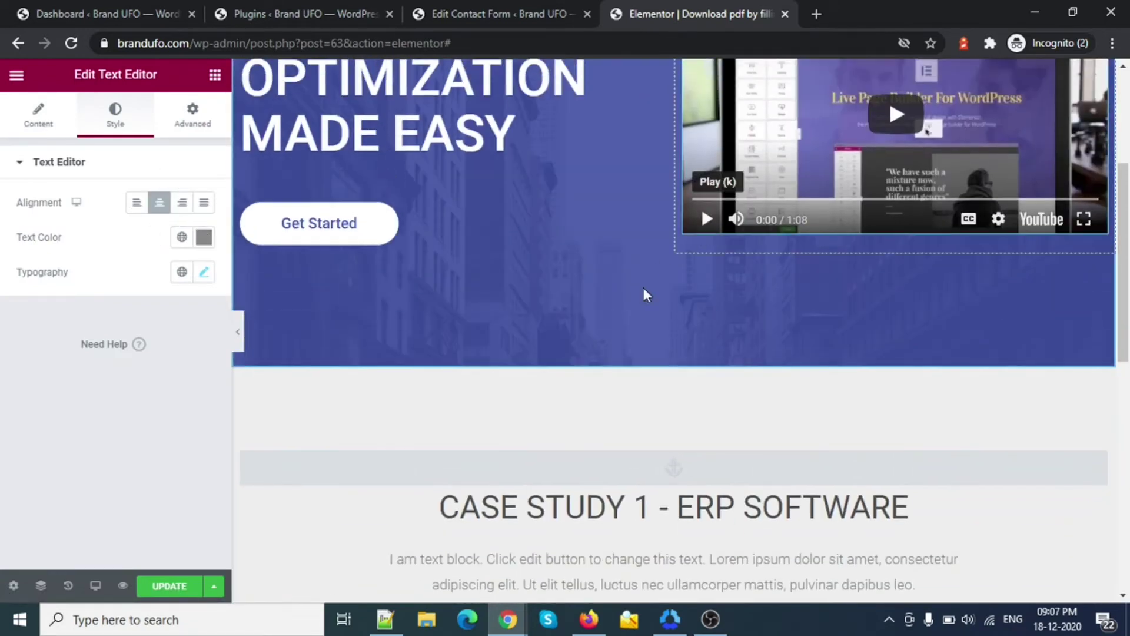
scroll(644, 295, down, 6)
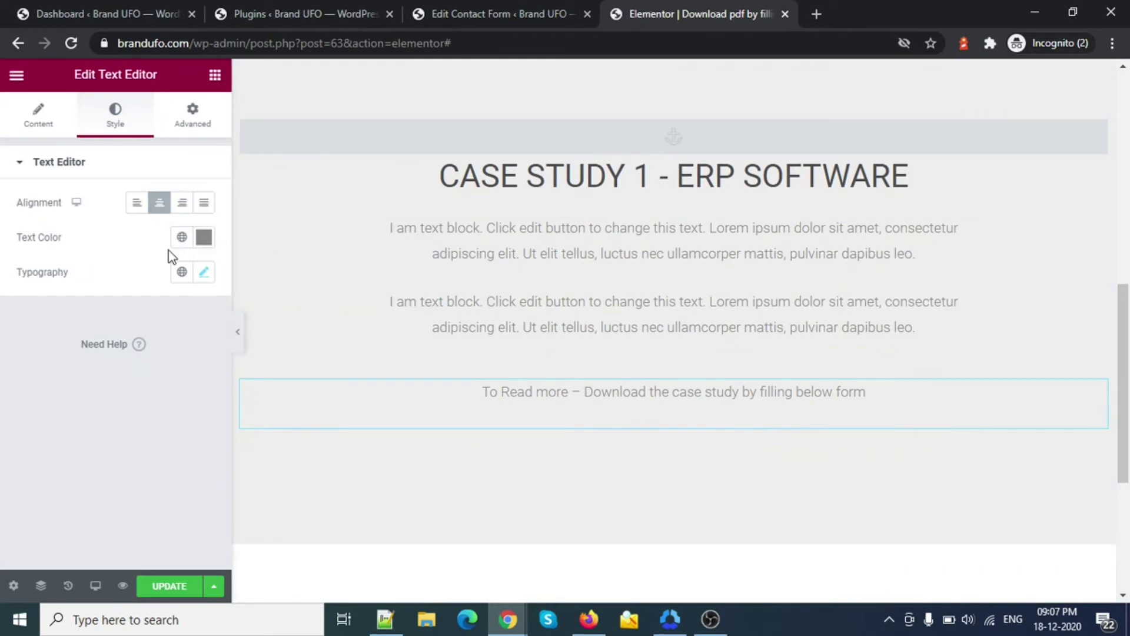
click(204, 273)
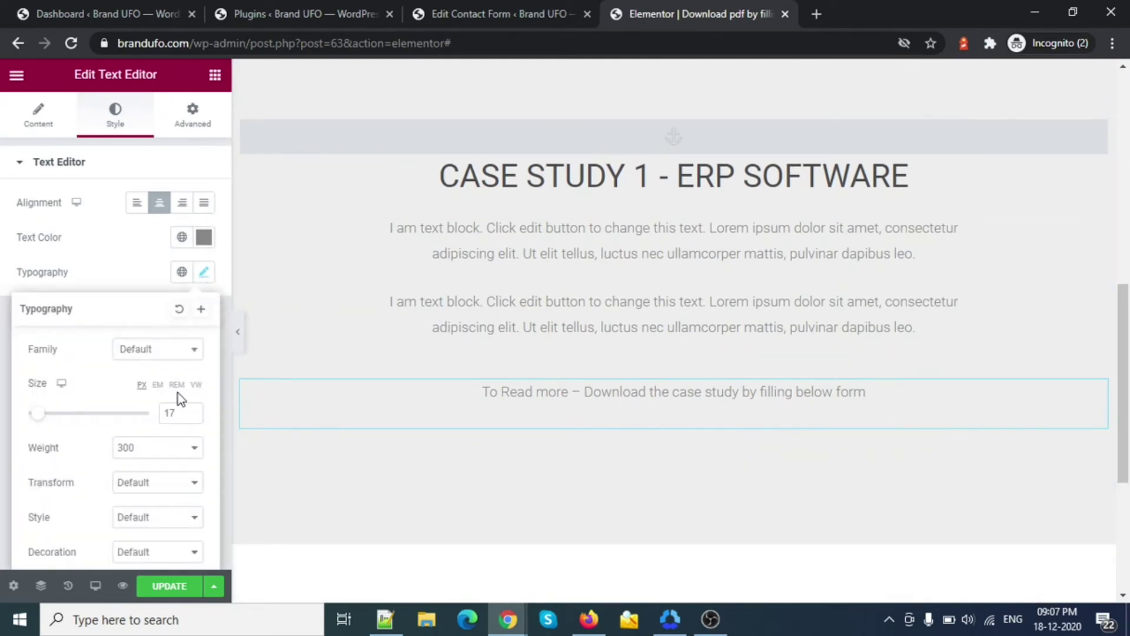
click(191, 411)
click(191, 411)
click(192, 410)
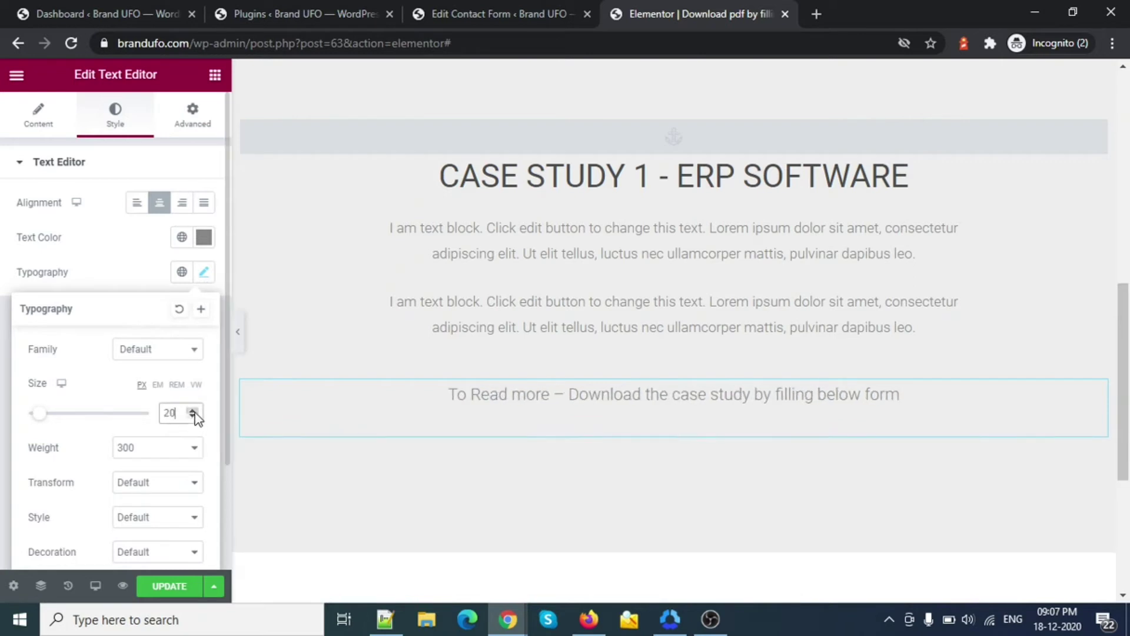
click(194, 411)
click(193, 411)
click(193, 412)
click(193, 411)
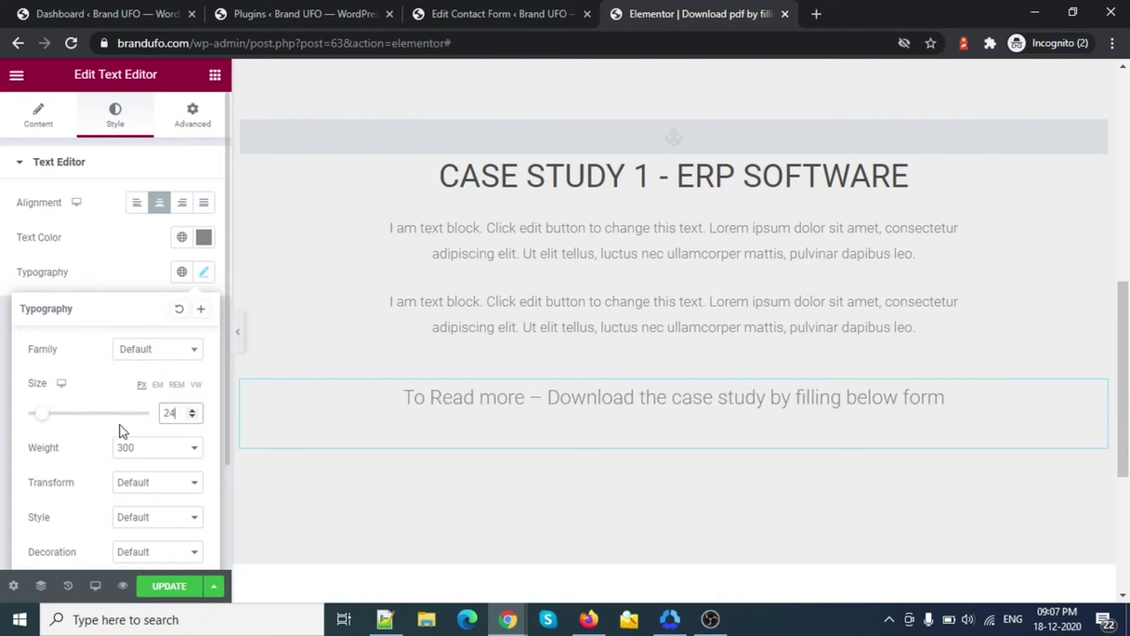
click(154, 447)
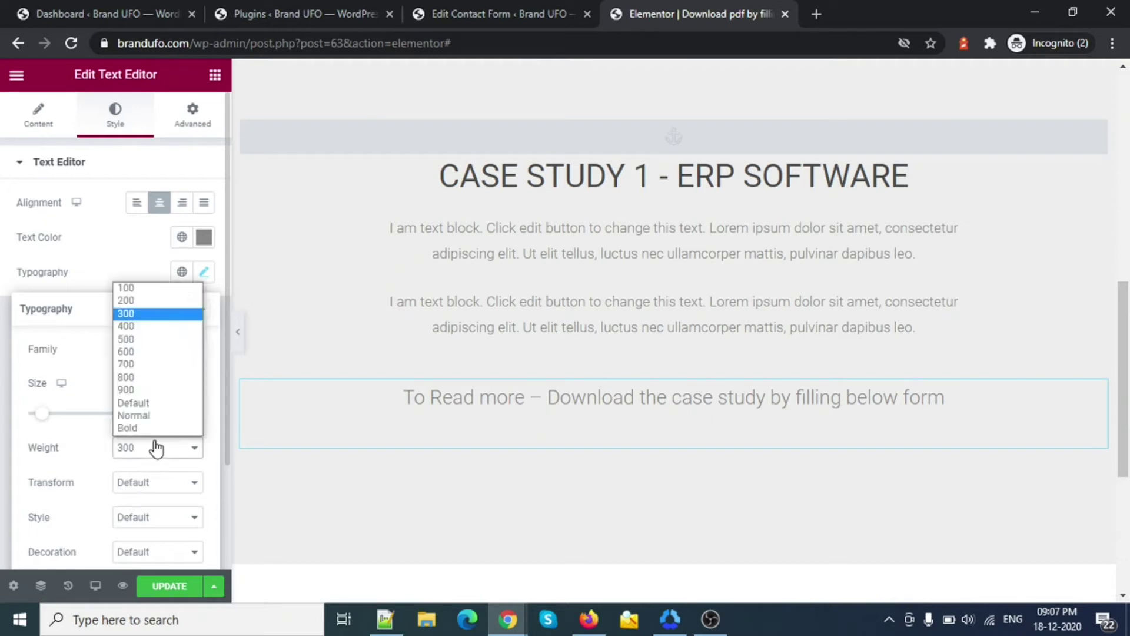
click(141, 352)
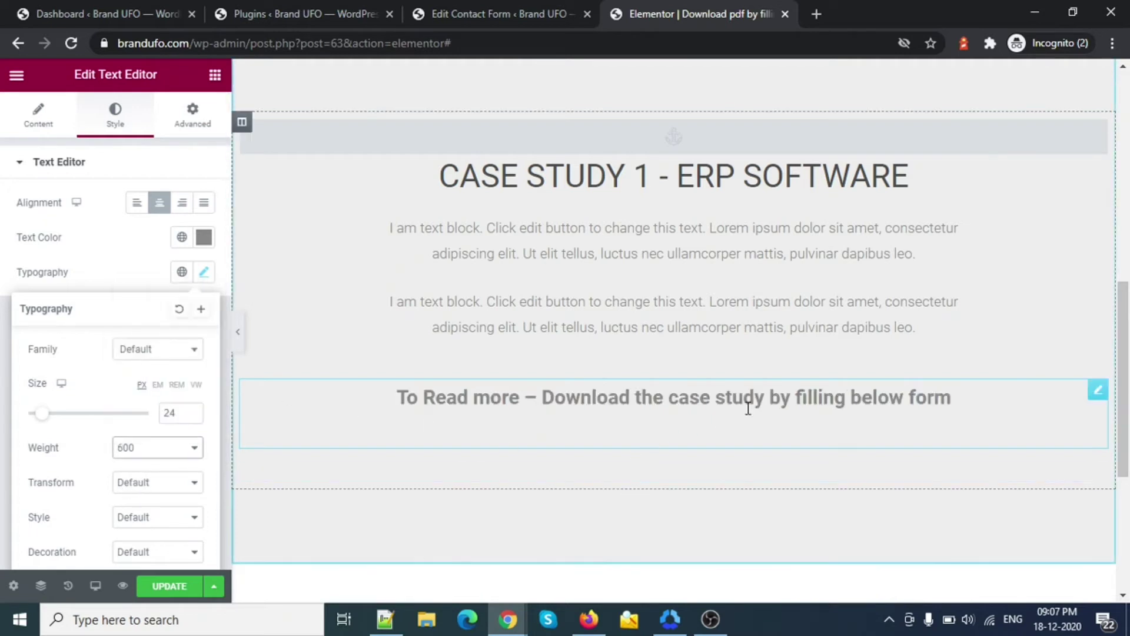
Change the text color of the "To Read more" line to yellow #FDC300
triple_click(895, 398)
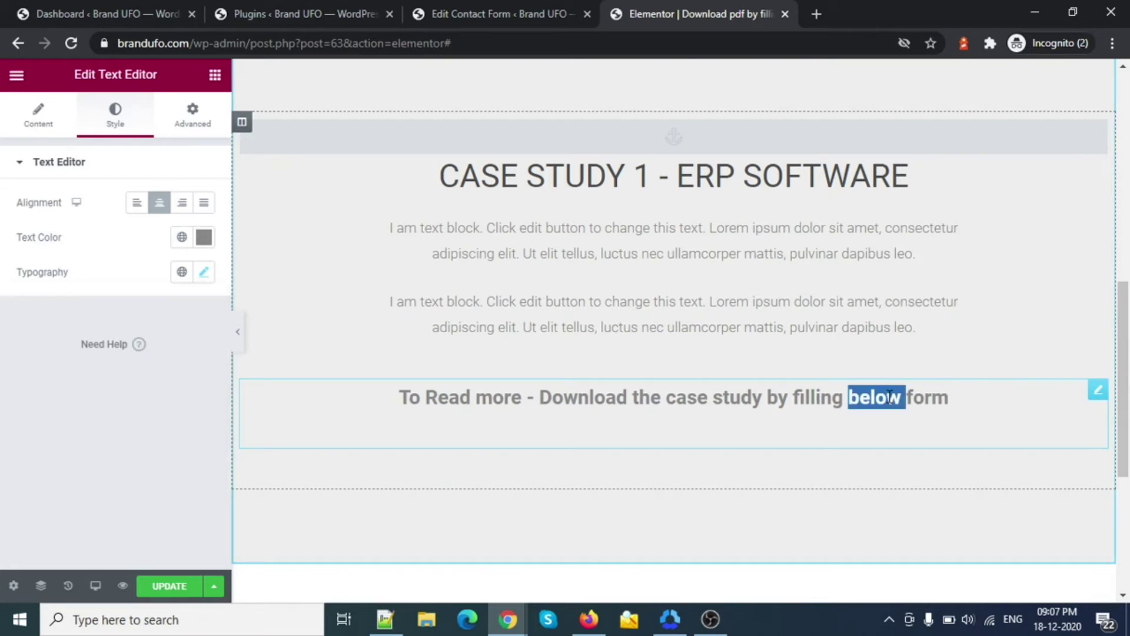
click(204, 237)
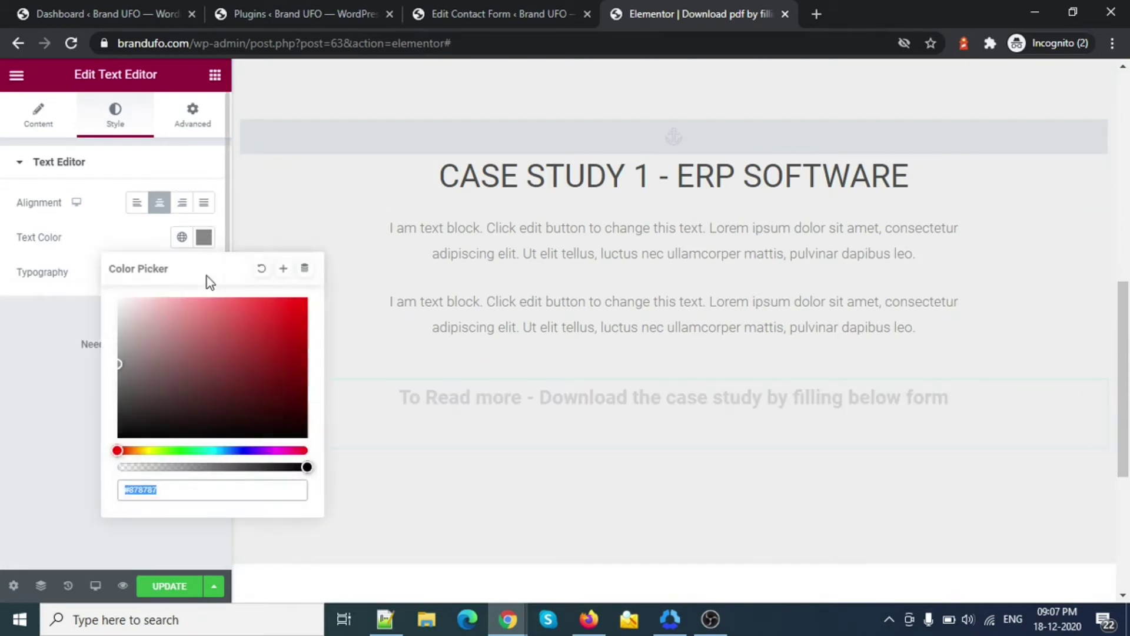
drag(164, 450, 142, 450)
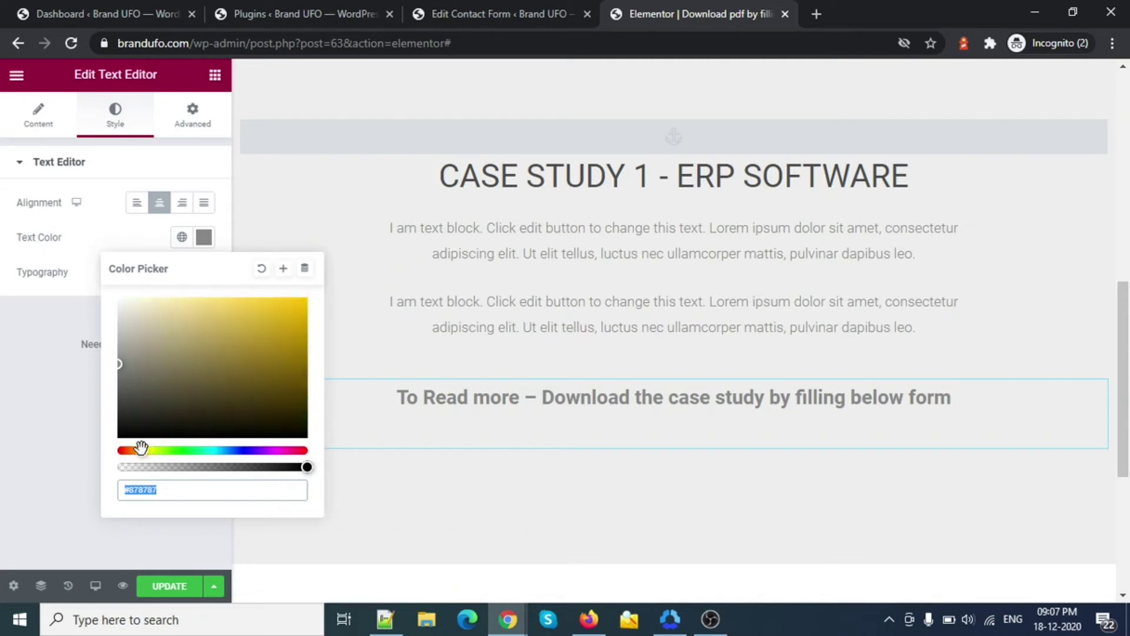
drag(167, 363, 314, 303)
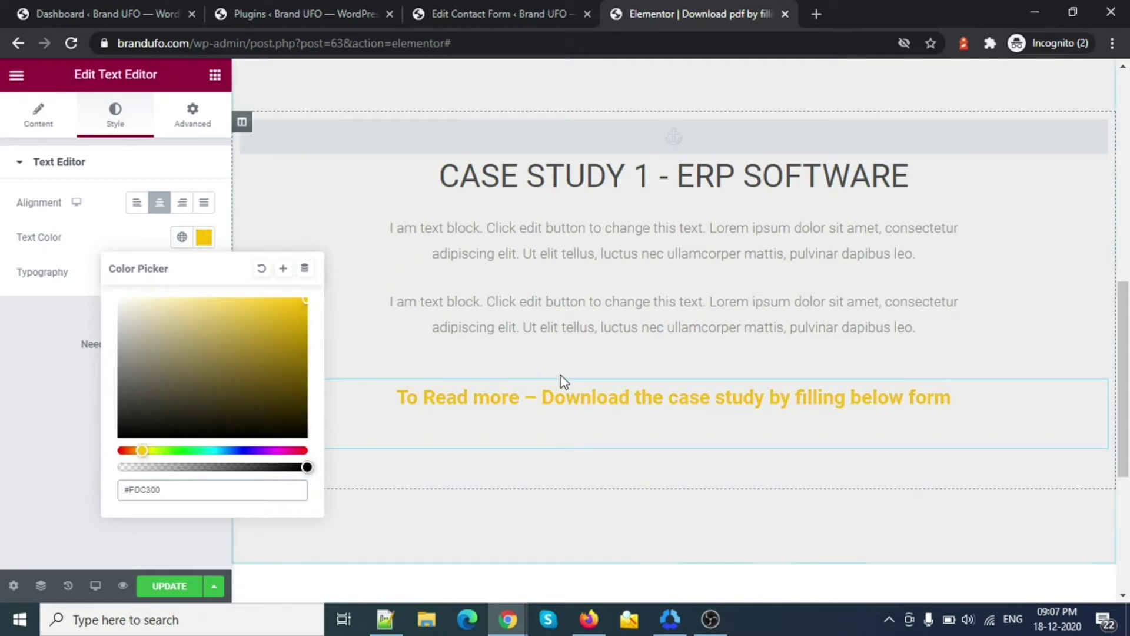
click(2, 255)
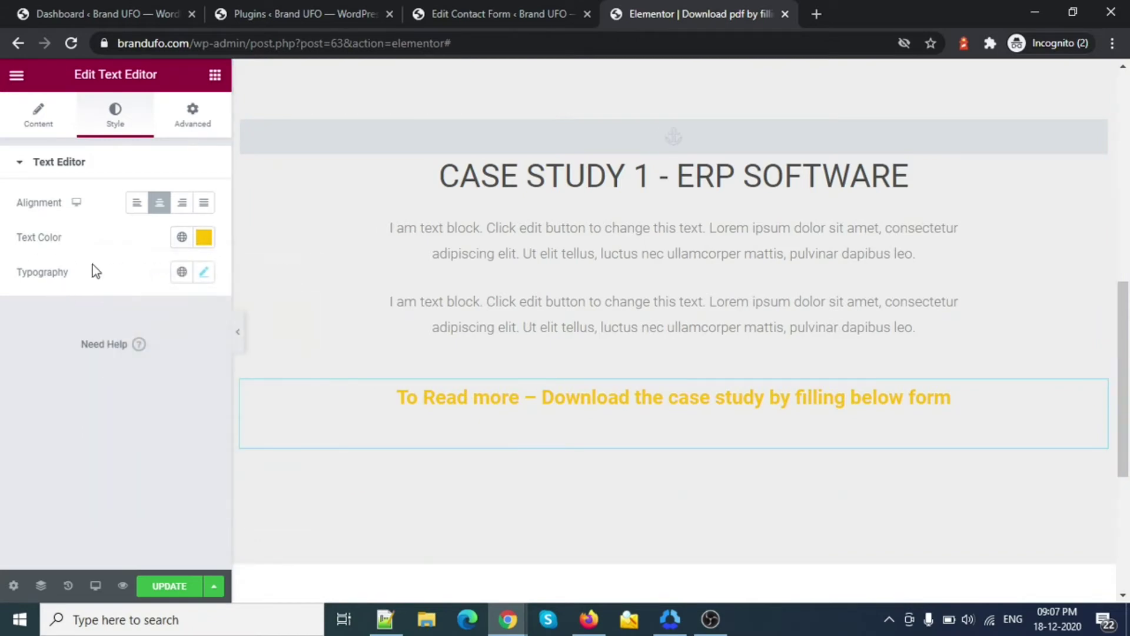
Set the font style of the "To Read more" line to Italic
click(204, 272)
scroll(169, 386, down, 1)
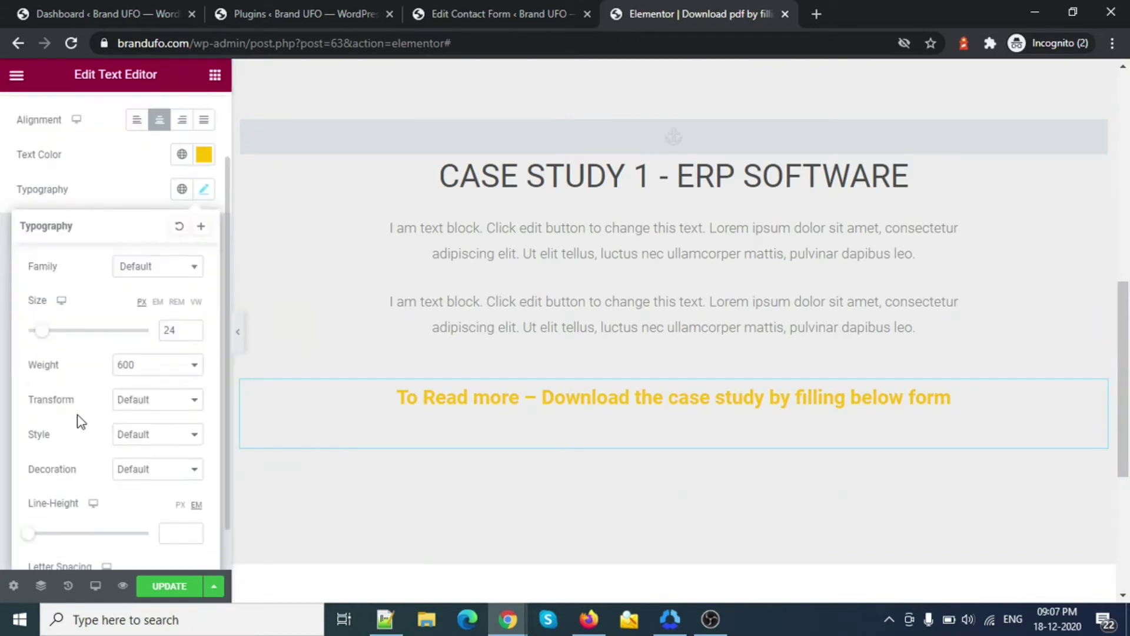
click(164, 406)
click(165, 416)
click(168, 436)
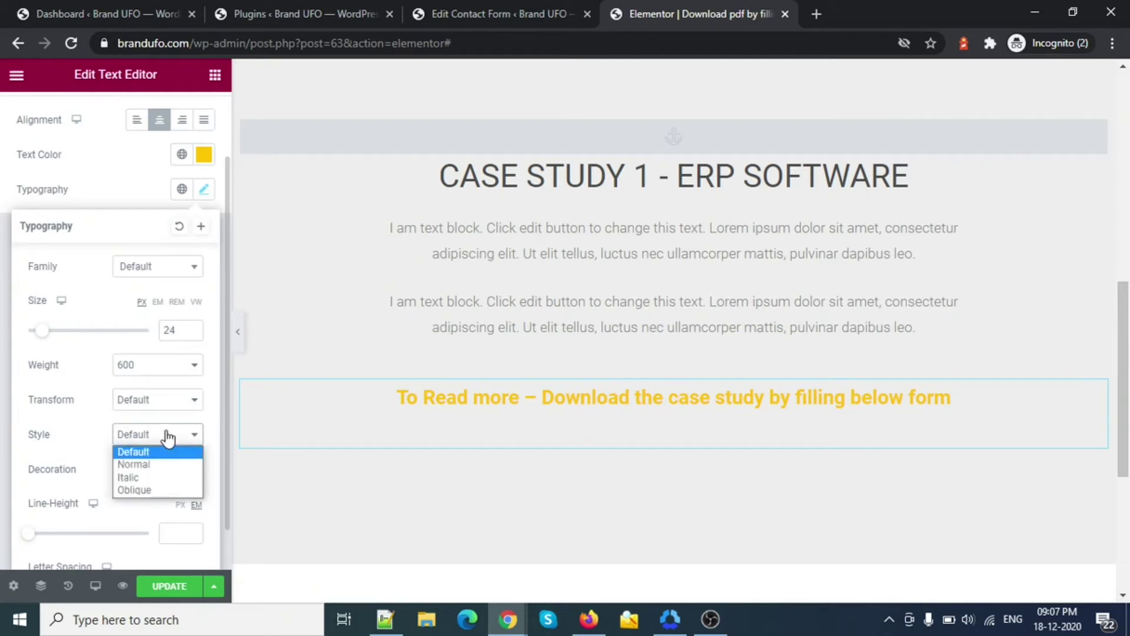
click(161, 478)
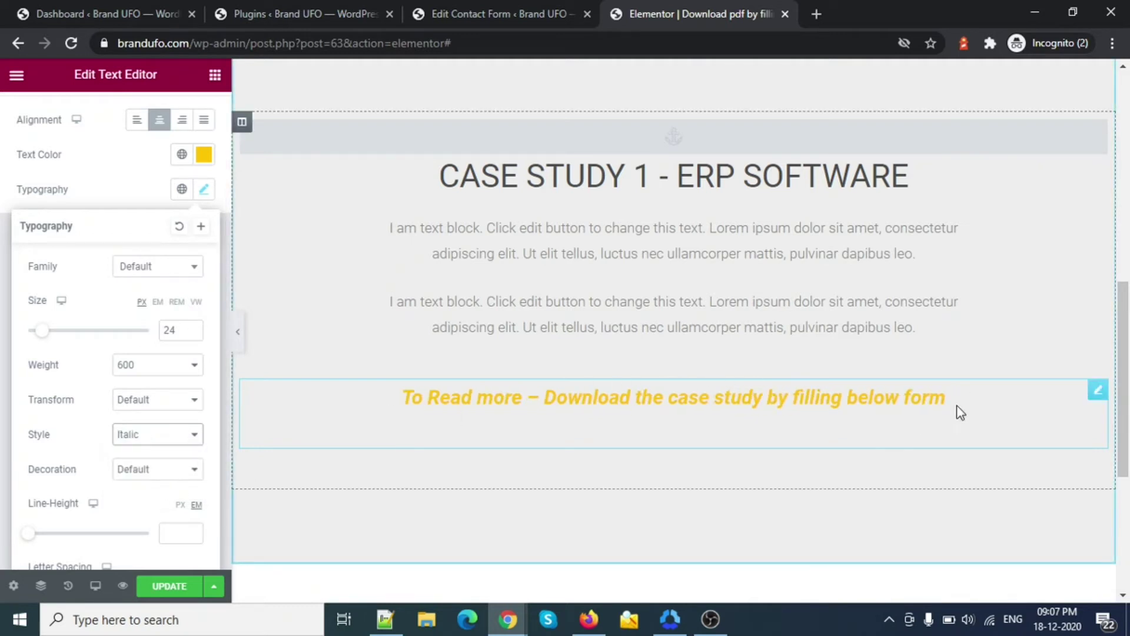
Duplicate the yellow "To Read more" text block directly below itself and select the copy's text
right_click(1096, 397)
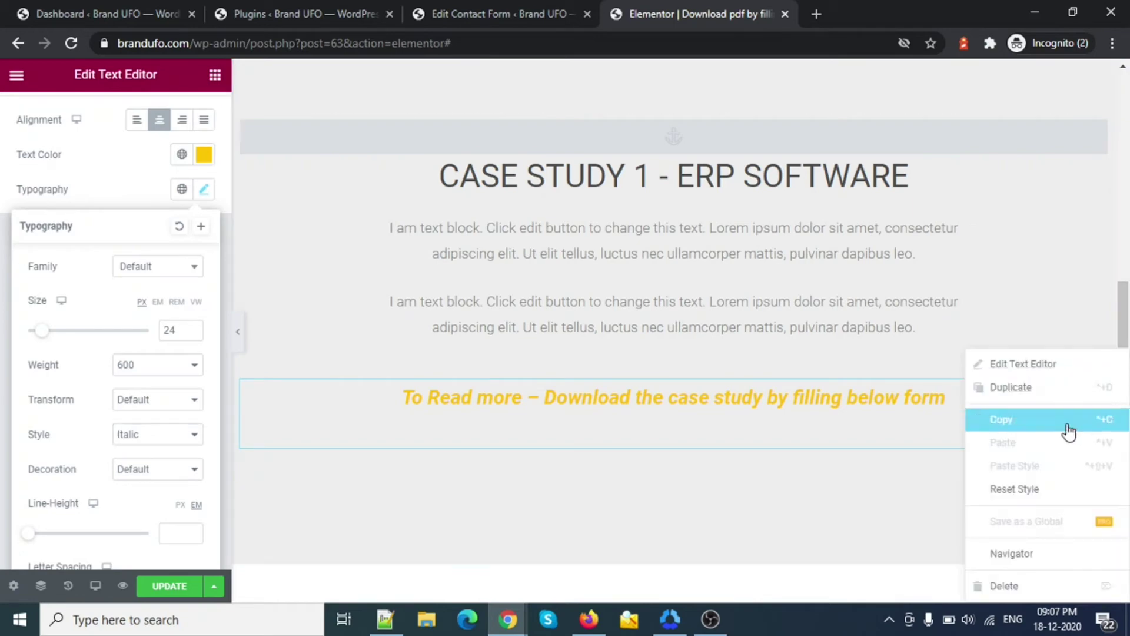
click(1009, 387)
double_click(679, 491)
triple_click(679, 491)
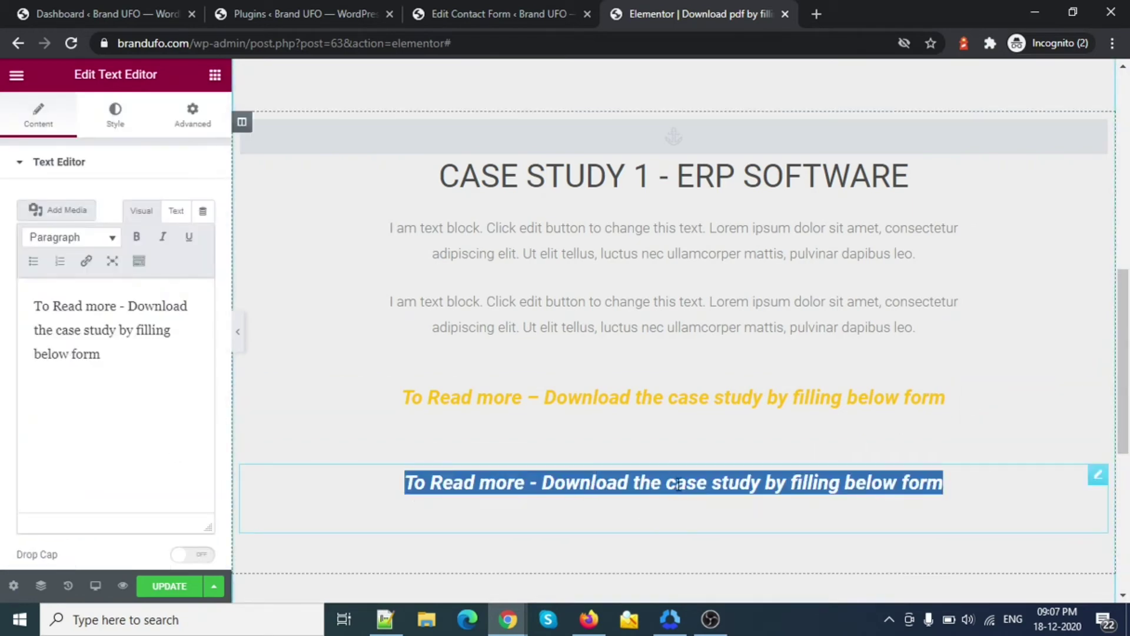
Copy the Contact form 1 shortcode and replace the duplicated block's text with [contact-form-7 id="62" title="Contact form 1"]
click(457, 13)
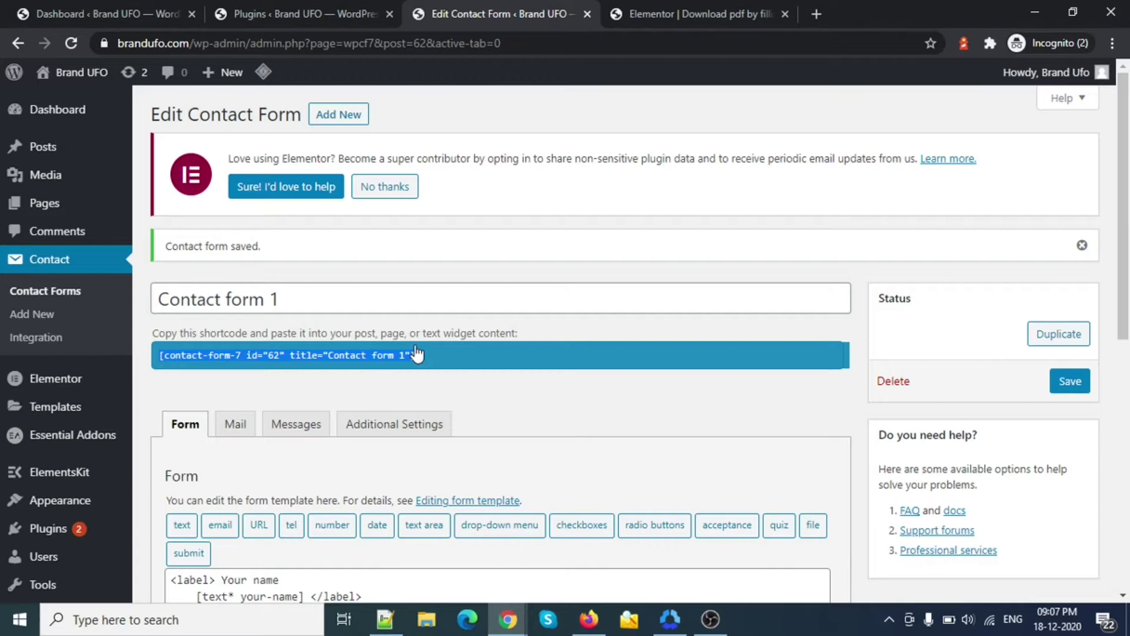
click(345, 356)
click(686, 13)
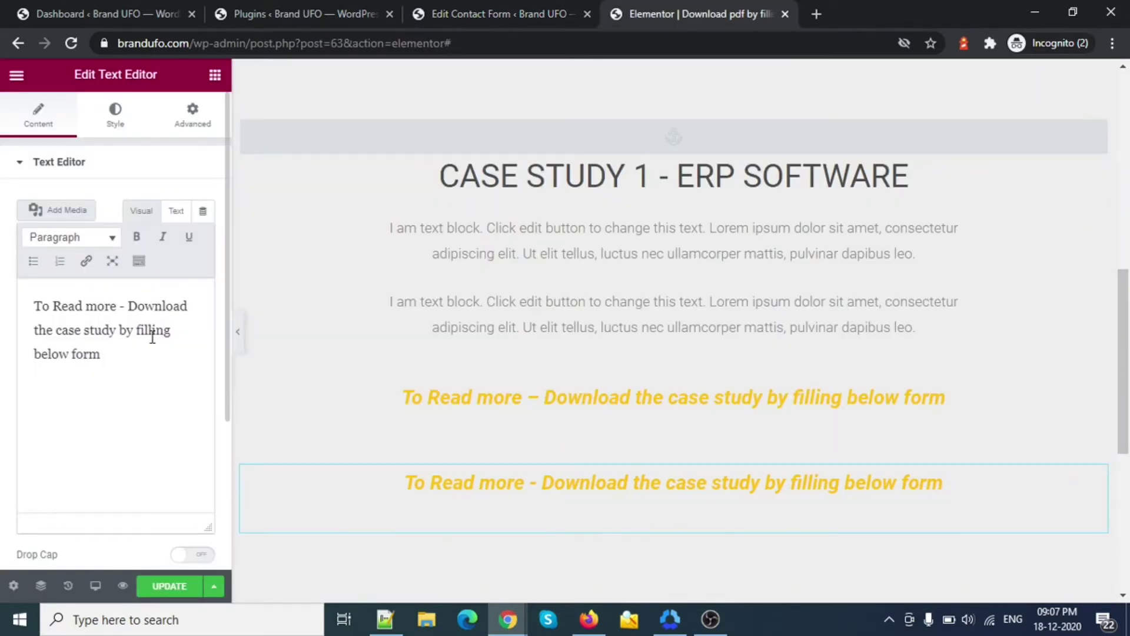
click(134, 388)
key(ctrl+a)
key(BackSpace)
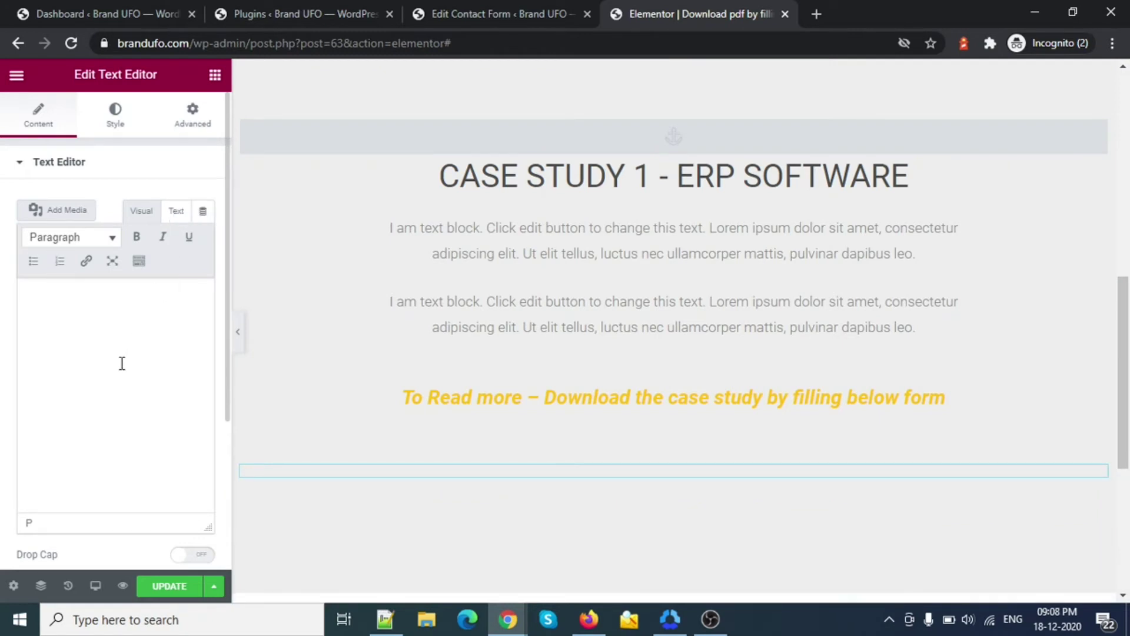
text([contact-form-7 id="62" title="Contact form 1"])
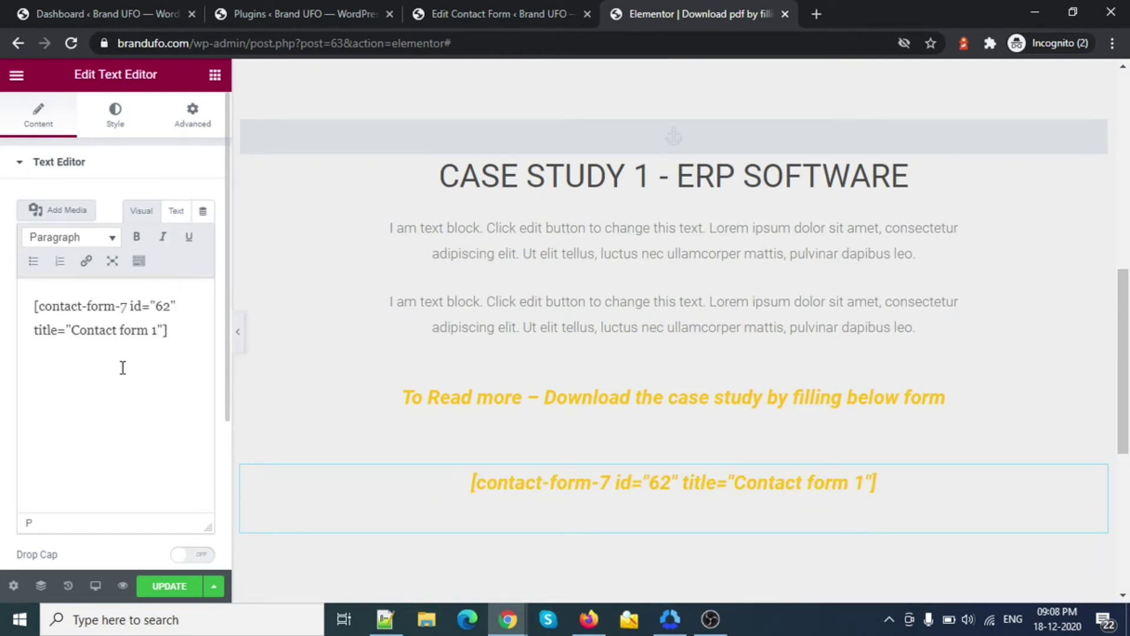
click(241, 346)
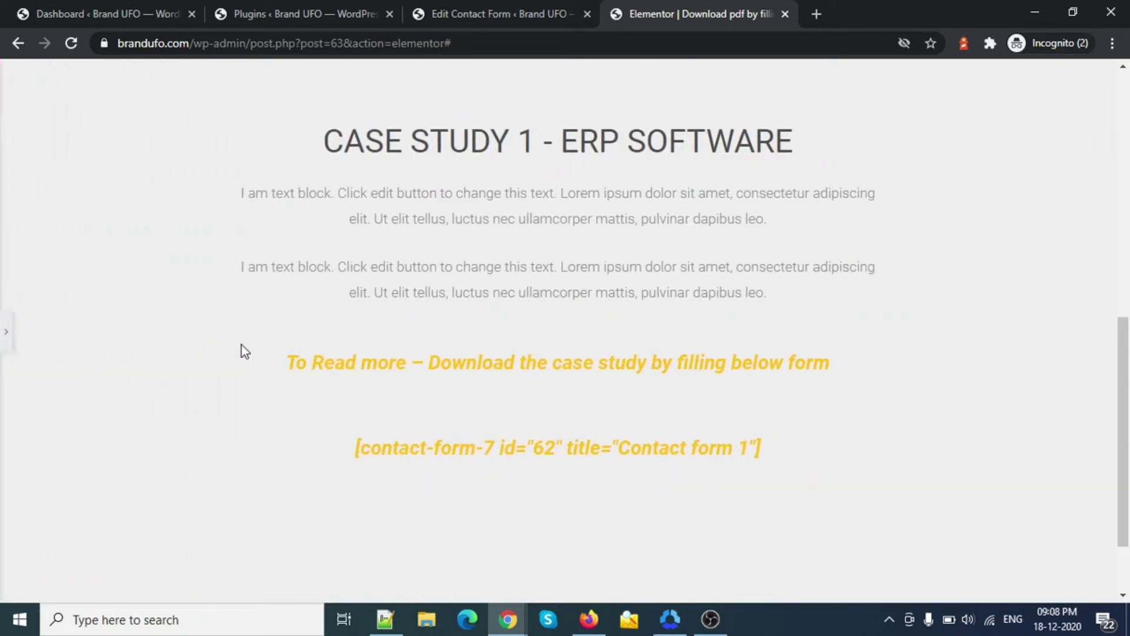
click(6, 332)
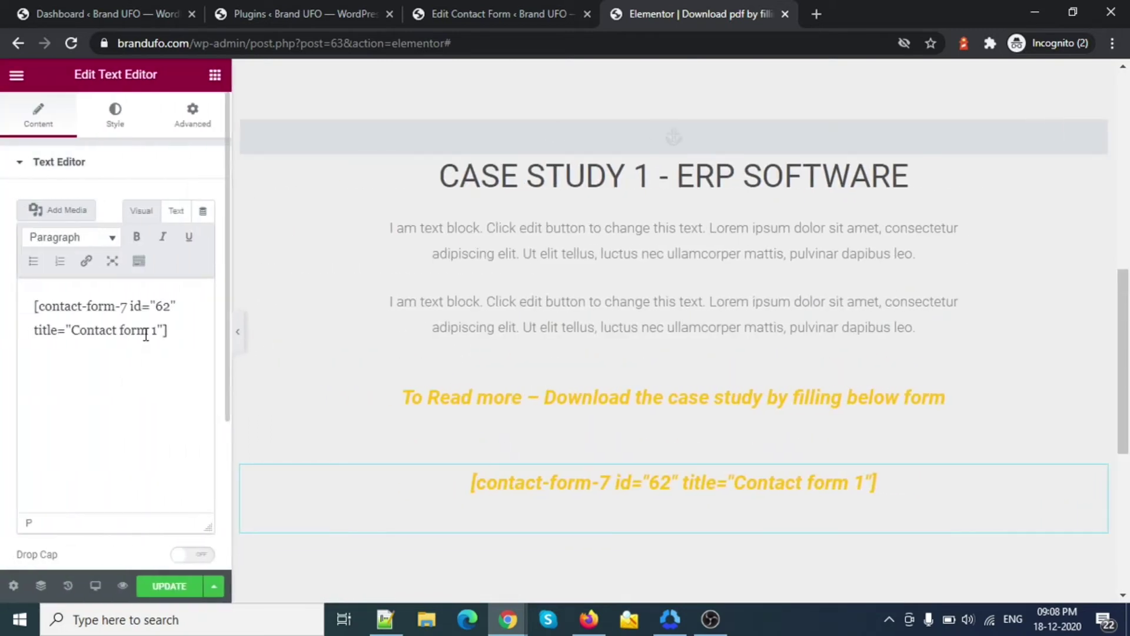
Move the contact form shortcode from the block's visual editor into its plain-text editor and update the page
key(ctrl+a)
key(ctrl+c)
key(BackSpace)
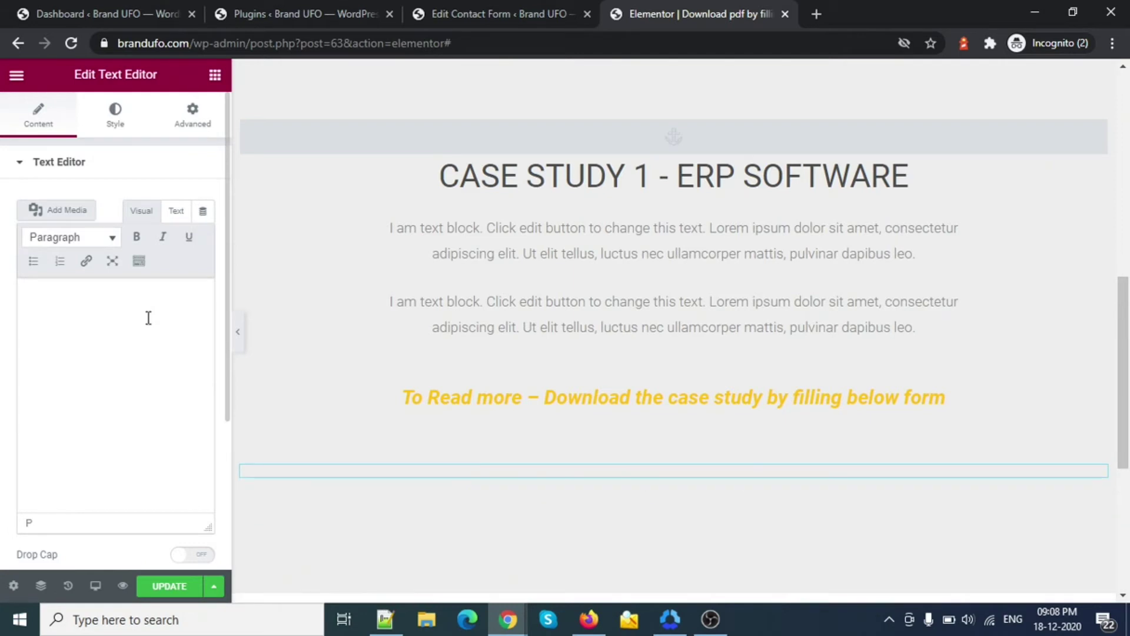
click(176, 211)
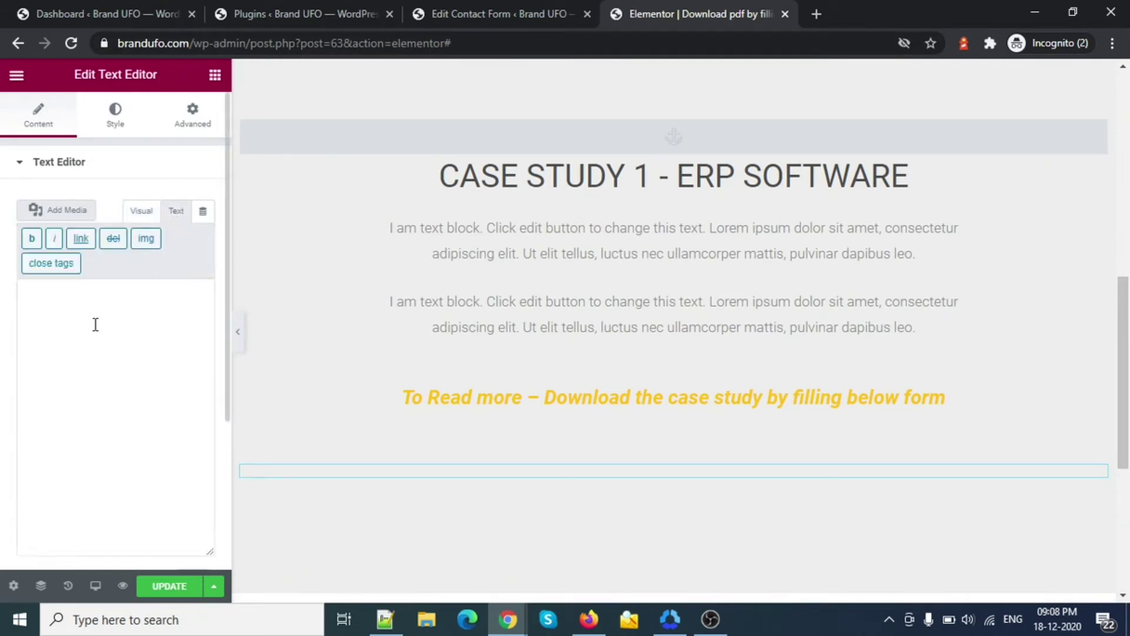
key(ctrl+v)
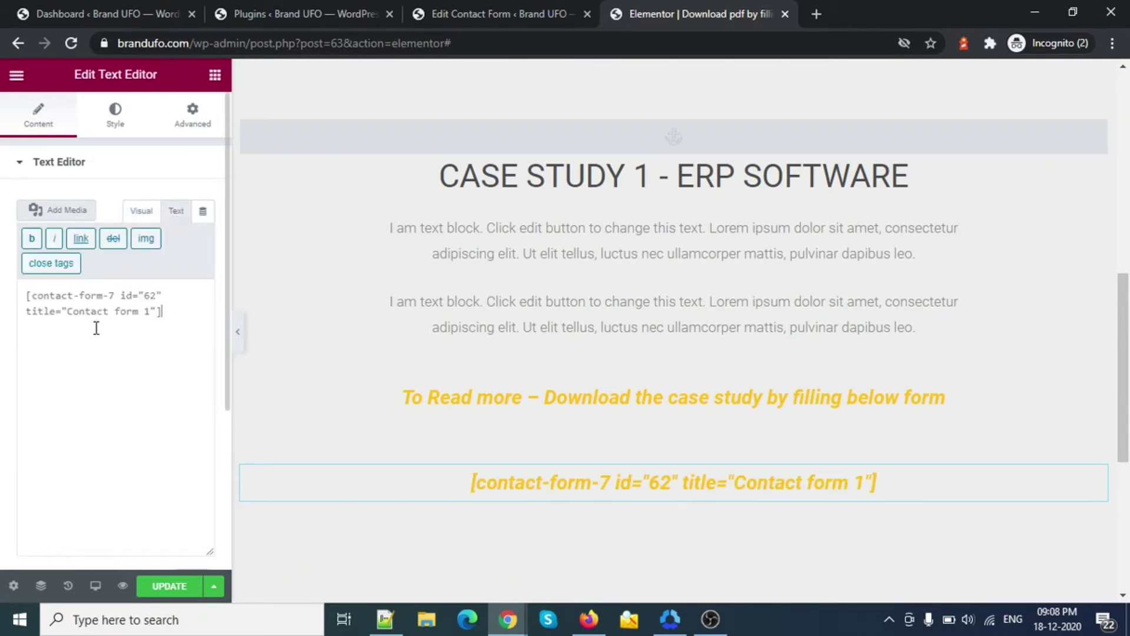
click(176, 588)
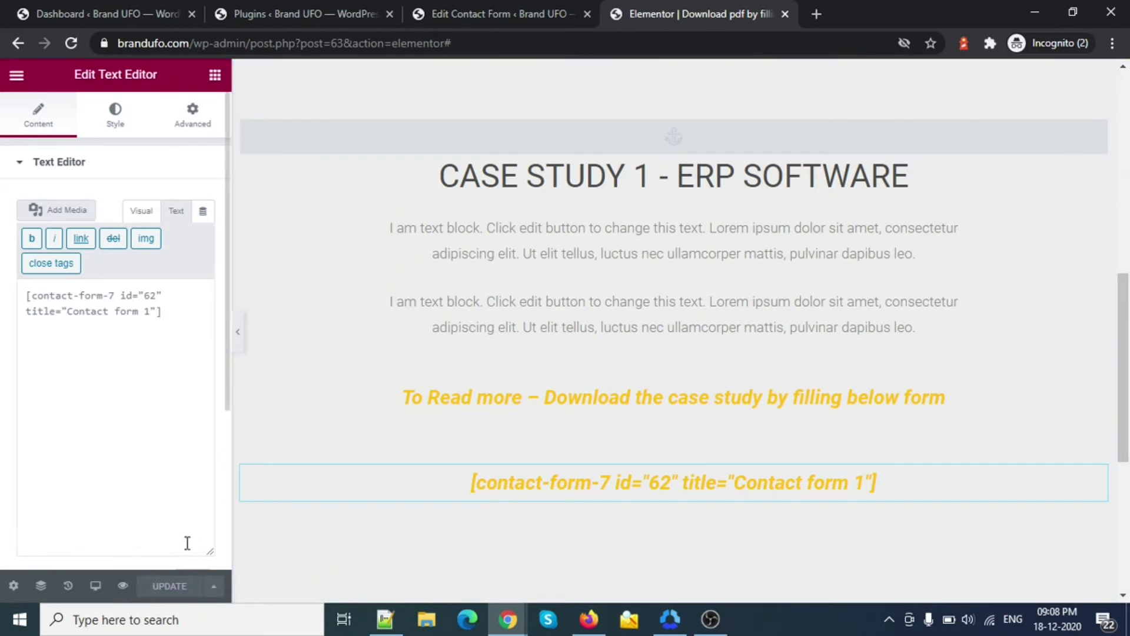
Preview the page and examine the case study section with its embedded name and email form
right_click(123, 586)
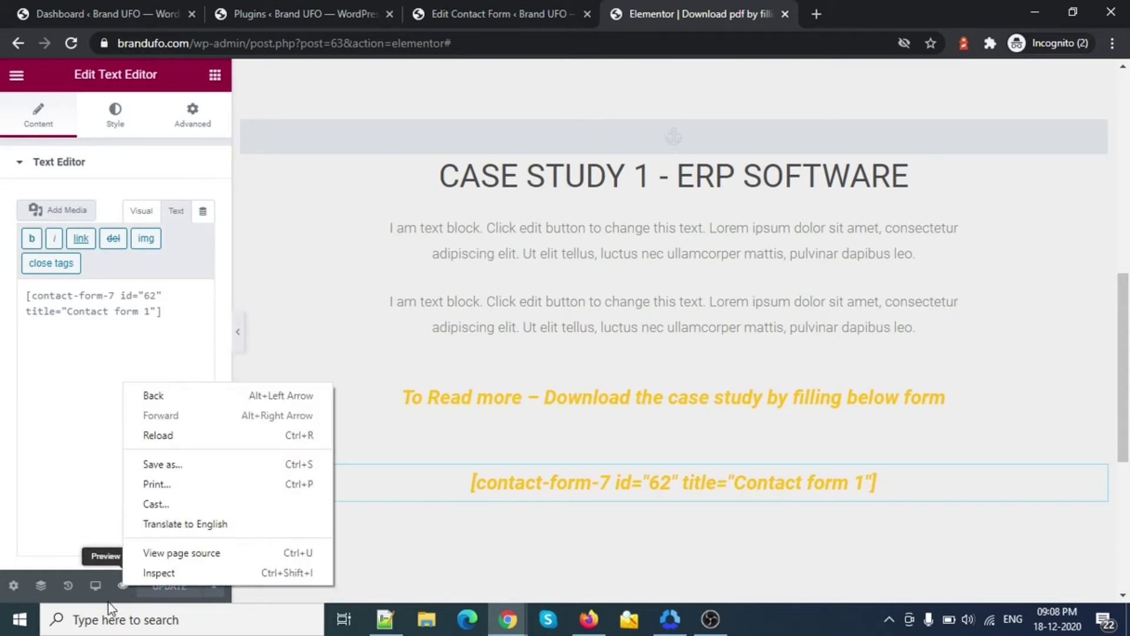
click(80, 523)
click(123, 586)
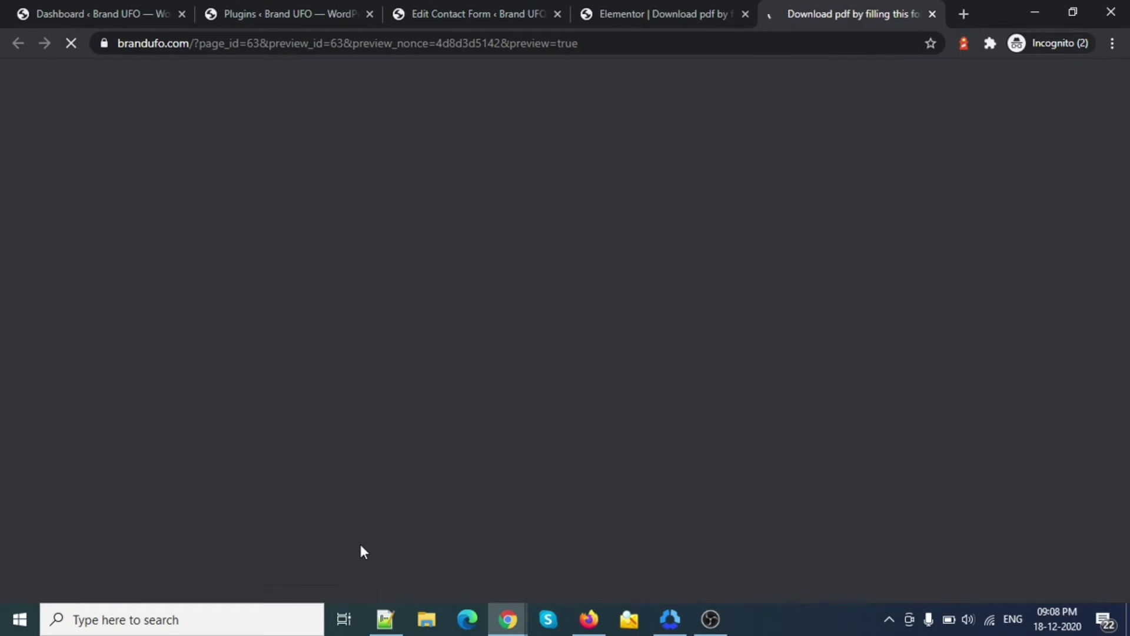
scroll(486, 424, down, 5)
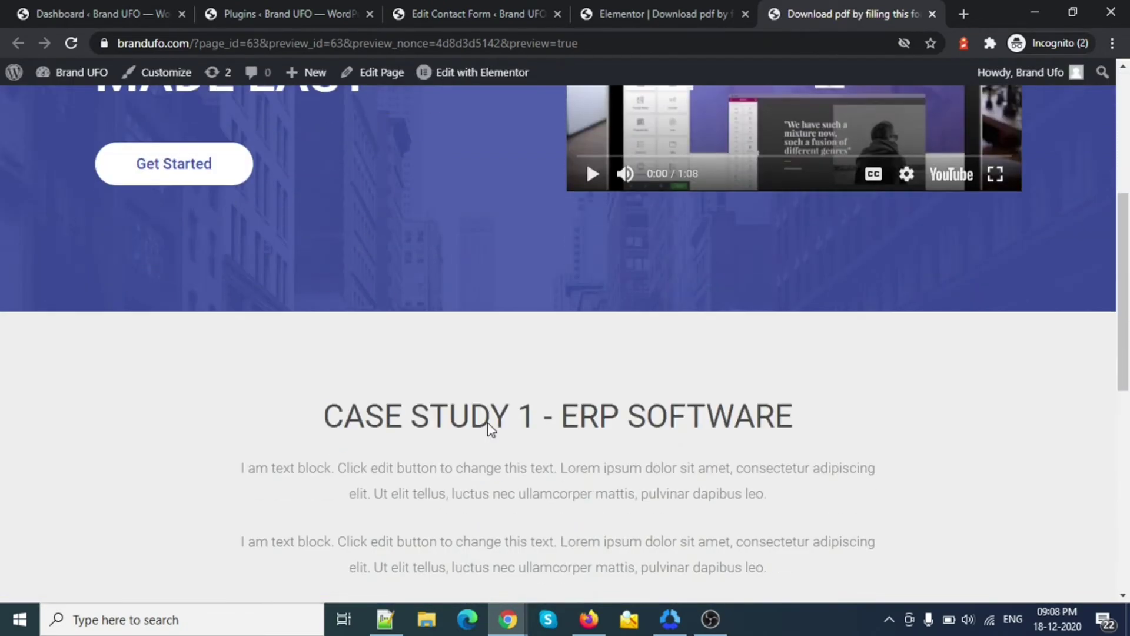
scroll(487, 422, down, 9)
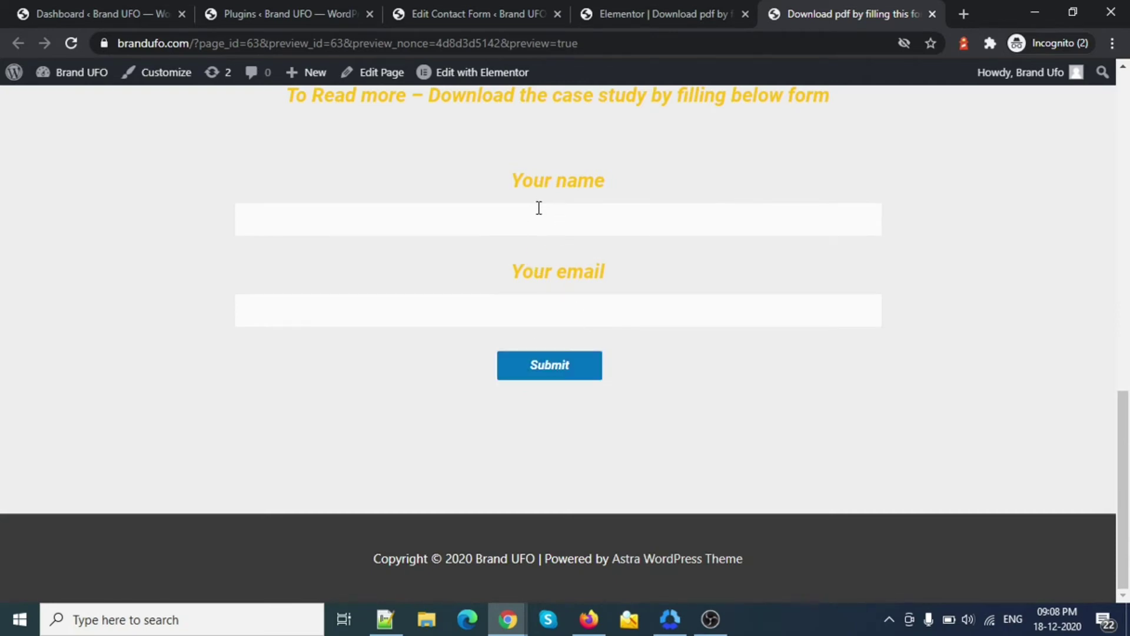
scroll(294, 296, up, 3)
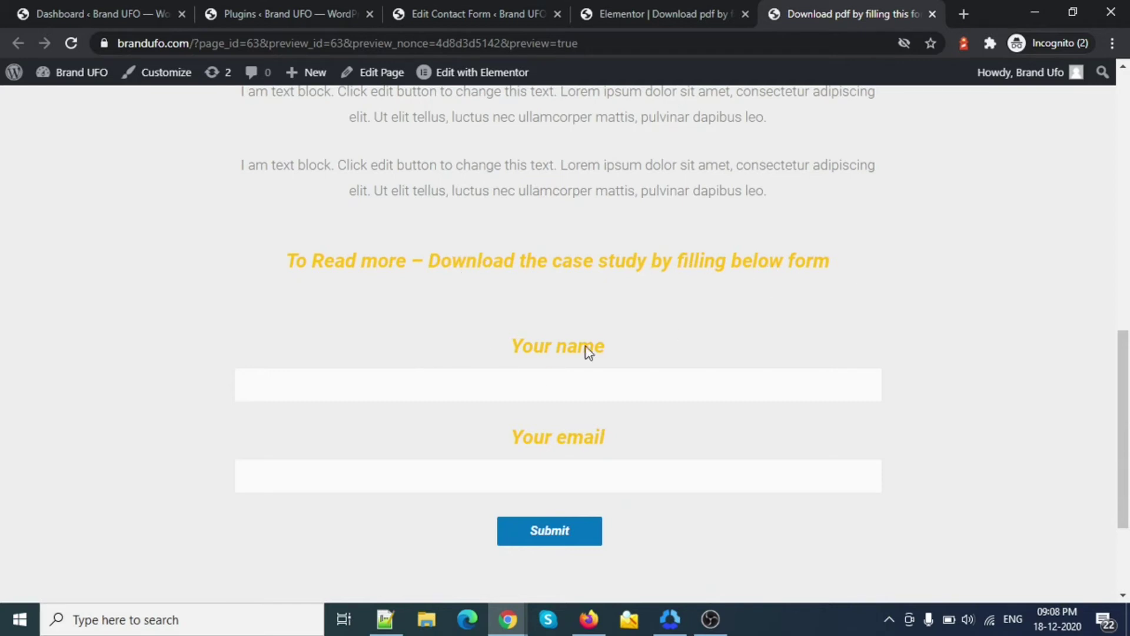
drag(526, 352, 614, 364)
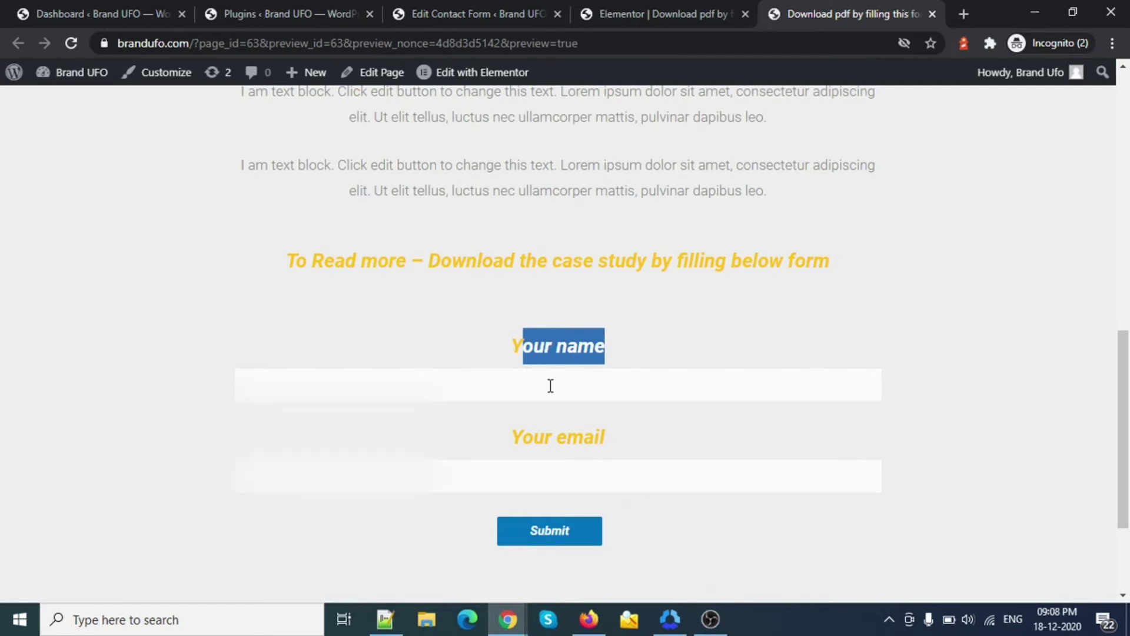
scroll(543, 284, up, 4)
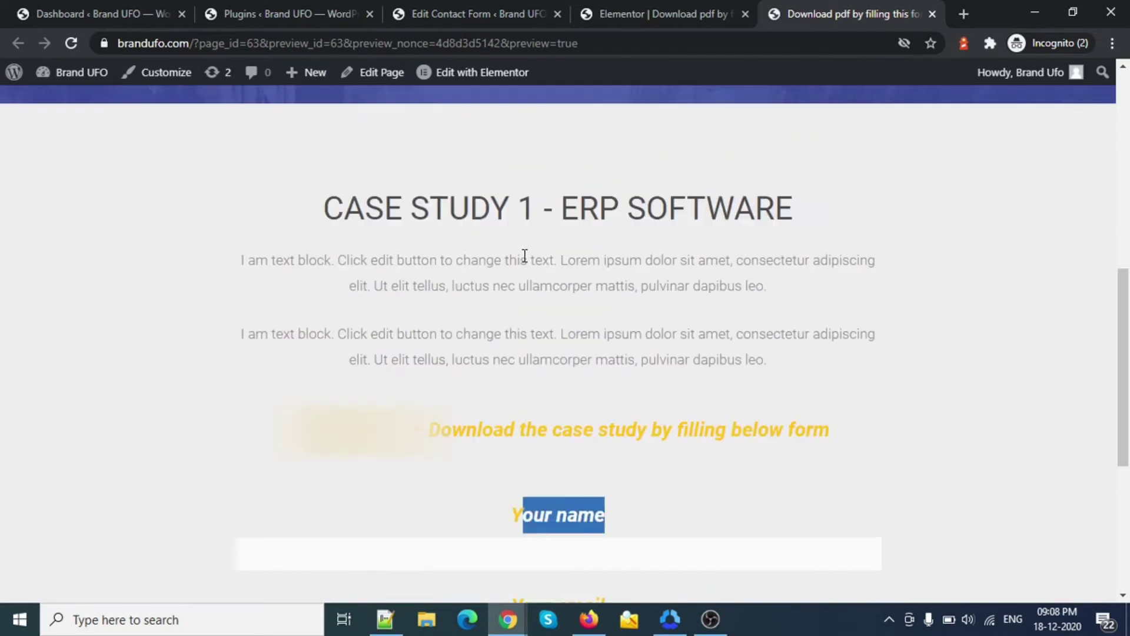
scroll(474, 403, down, 1)
scroll(725, 268, up, 1)
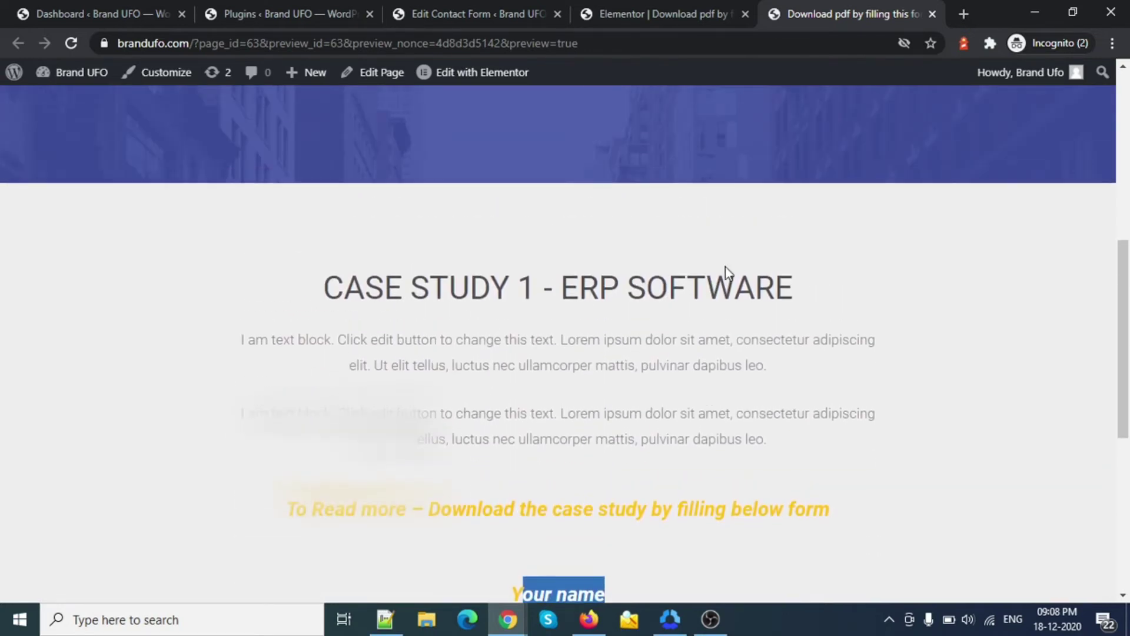
double_click(737, 289)
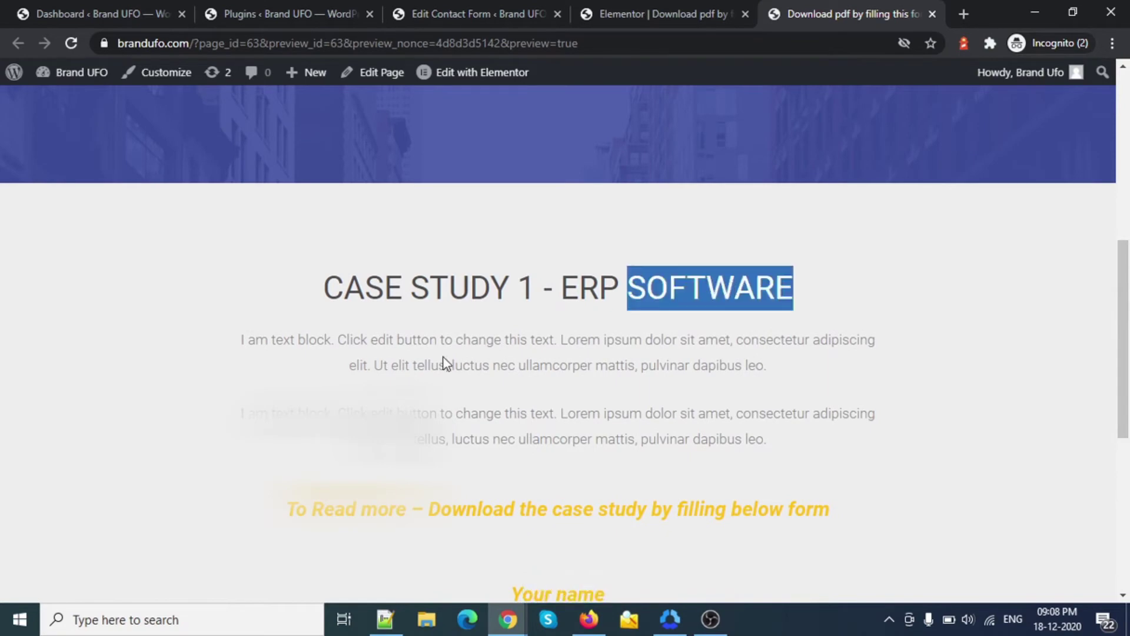
scroll(471, 383, down, 4)
click(559, 388)
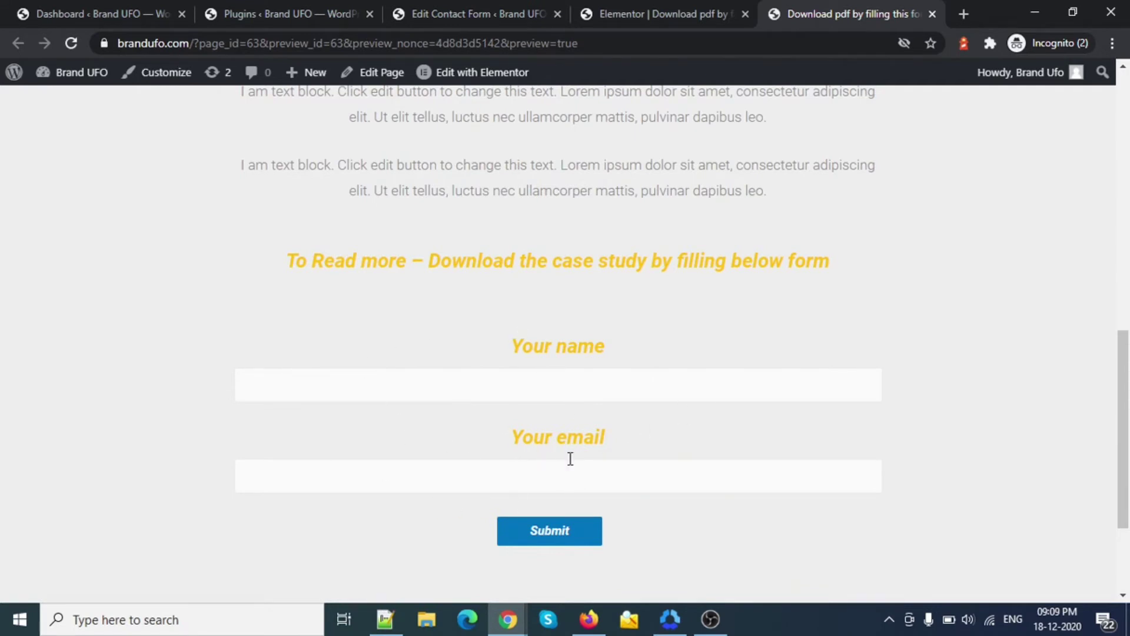
click(672, 13)
scroll(506, 390, down, 5)
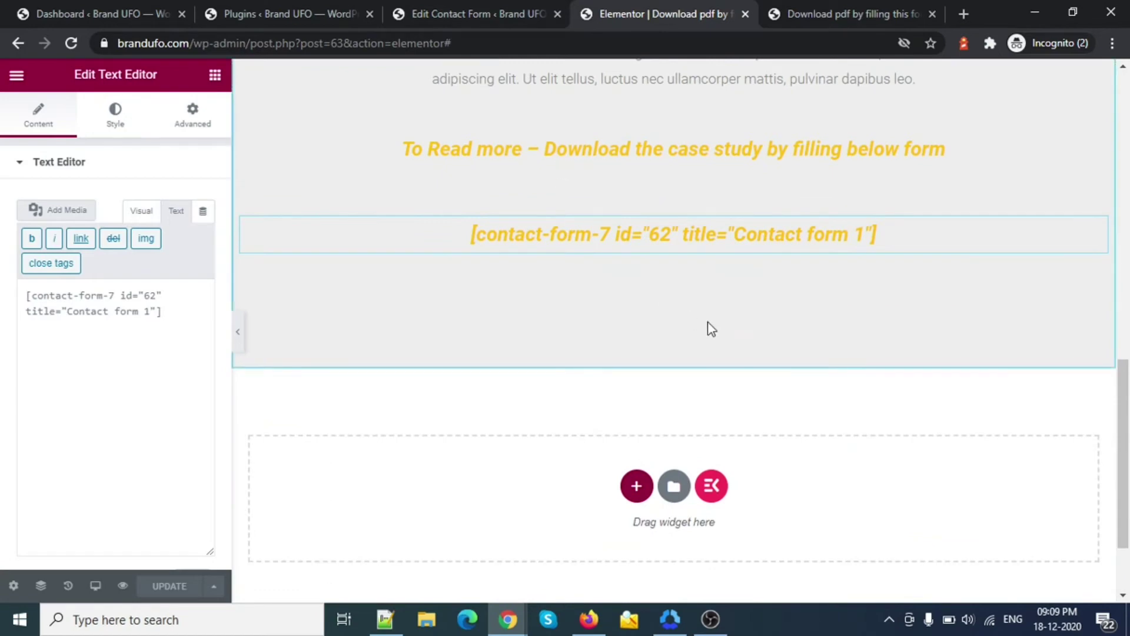
scroll(591, 391, up, 1)
scroll(593, 394, up, 5)
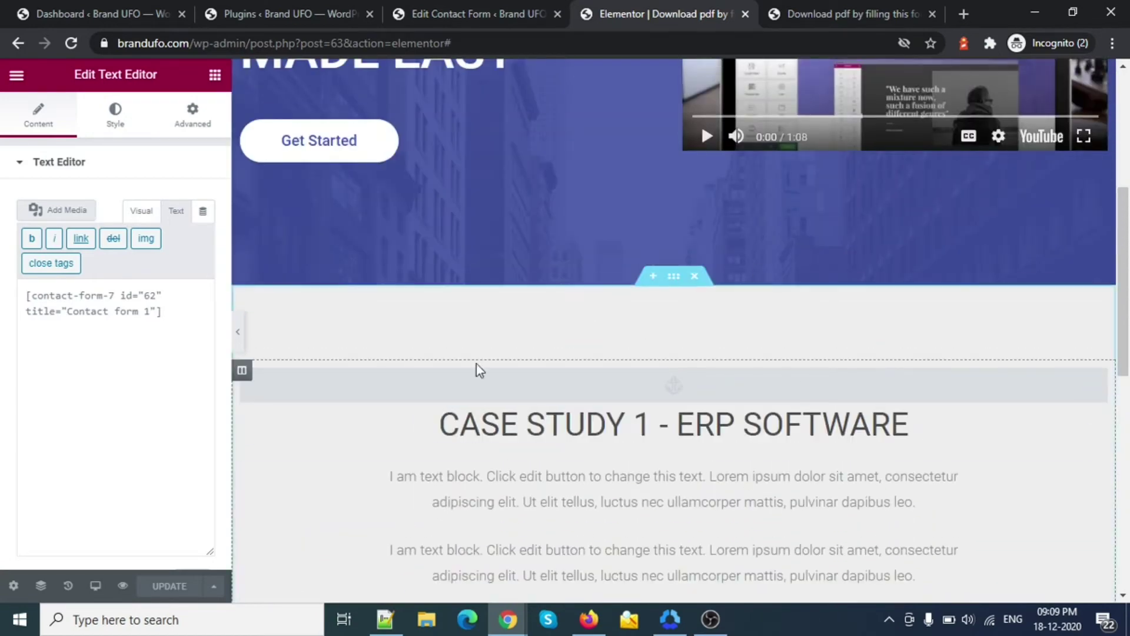
click(795, 9)
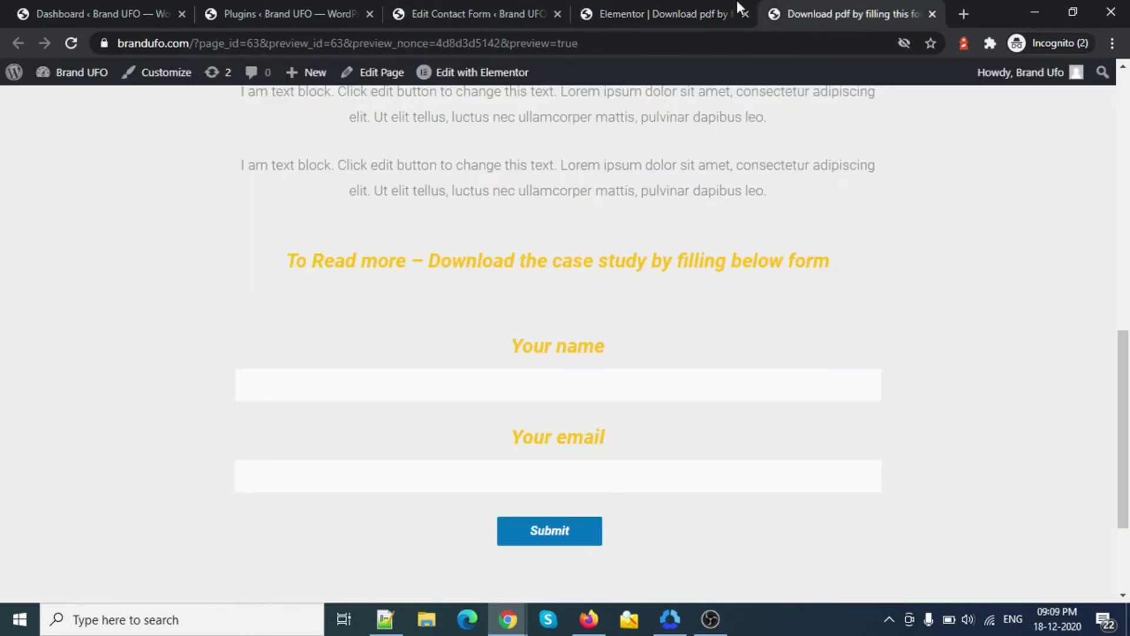
click(621, 6)
Enable Mail (2) in Contact form 1's mail settings and review its template fields
click(517, 6)
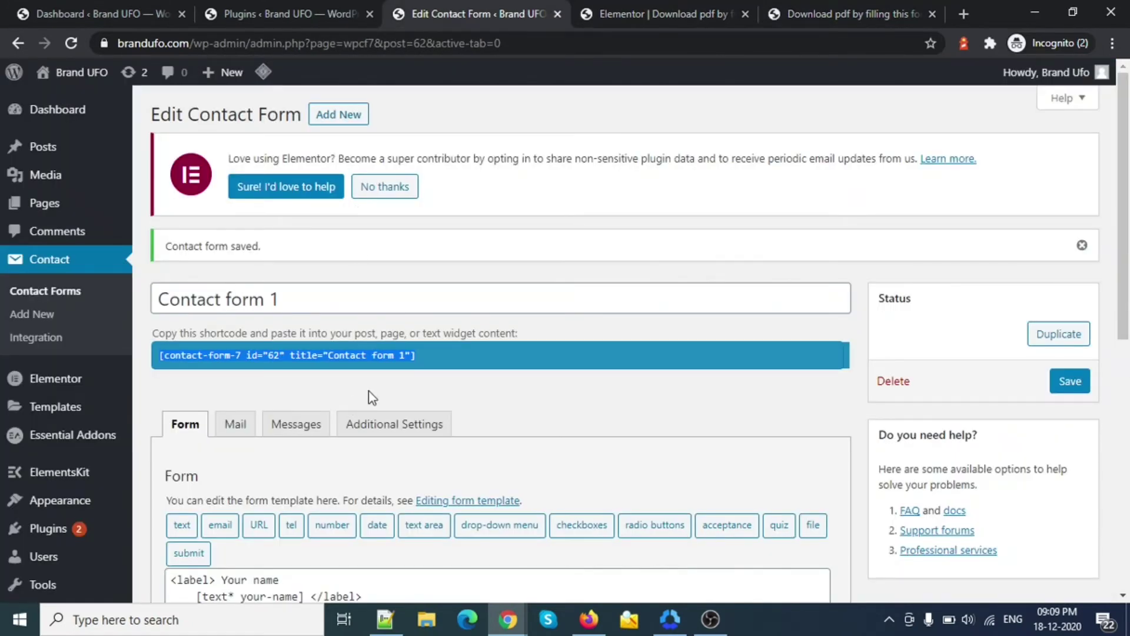
scroll(474, 406, down, 3)
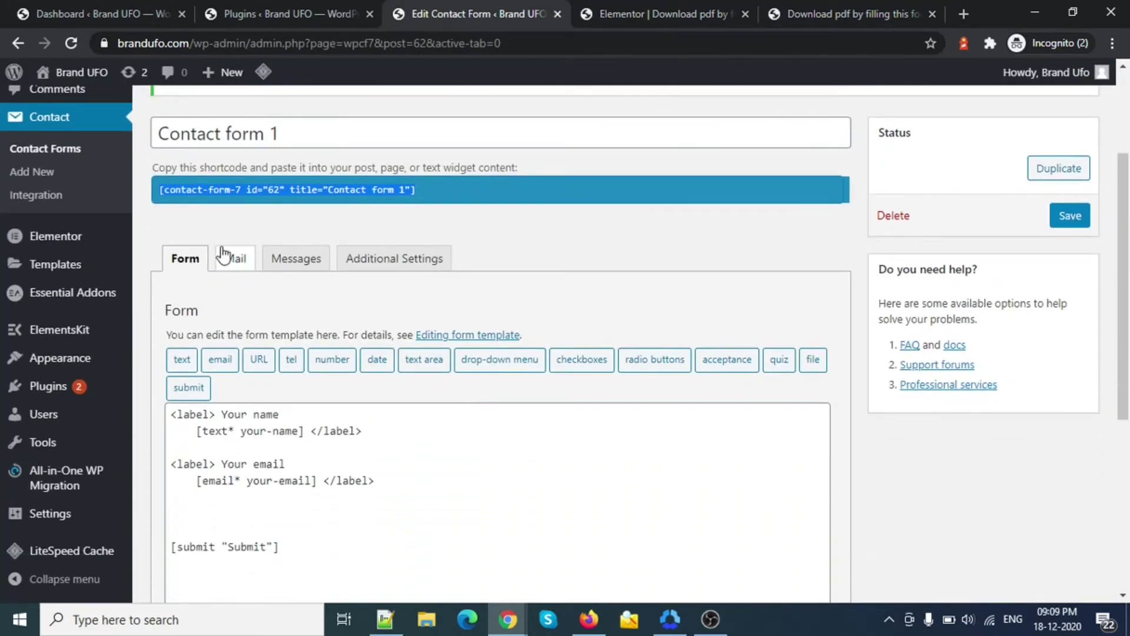
click(226, 258)
scroll(467, 371, down, 5)
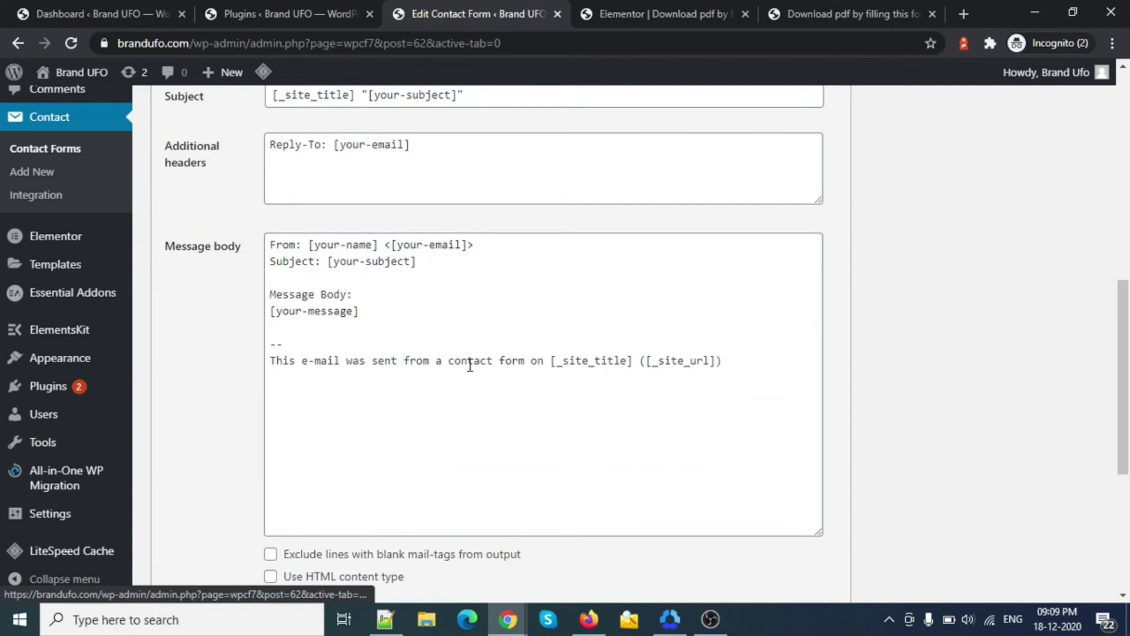
scroll(471, 368, down, 5)
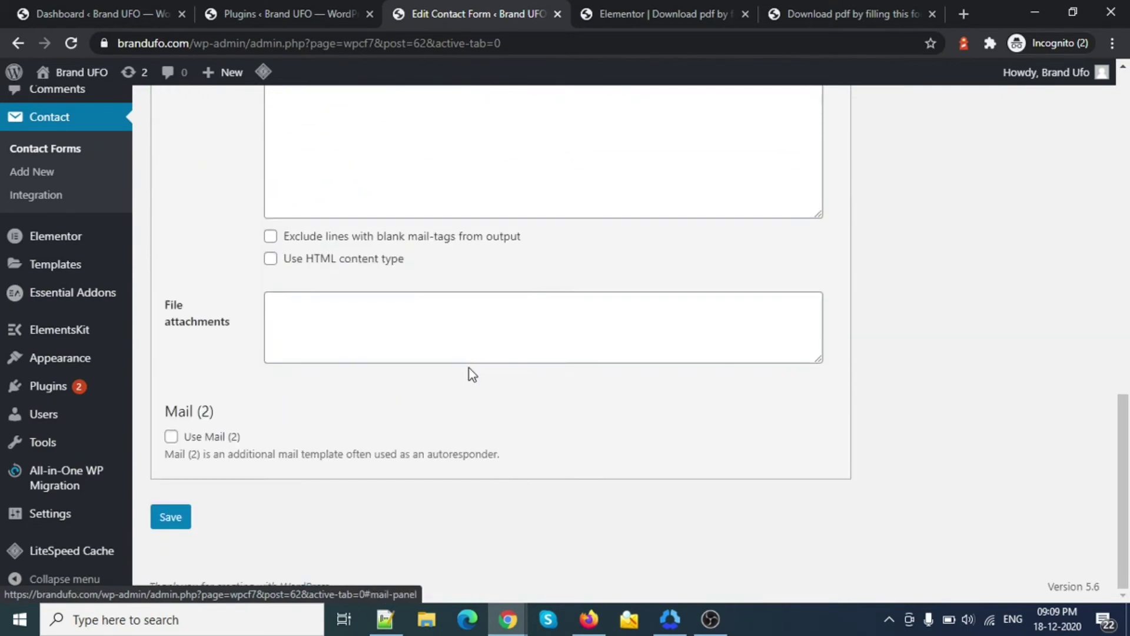
scroll(289, 403, up, 10)
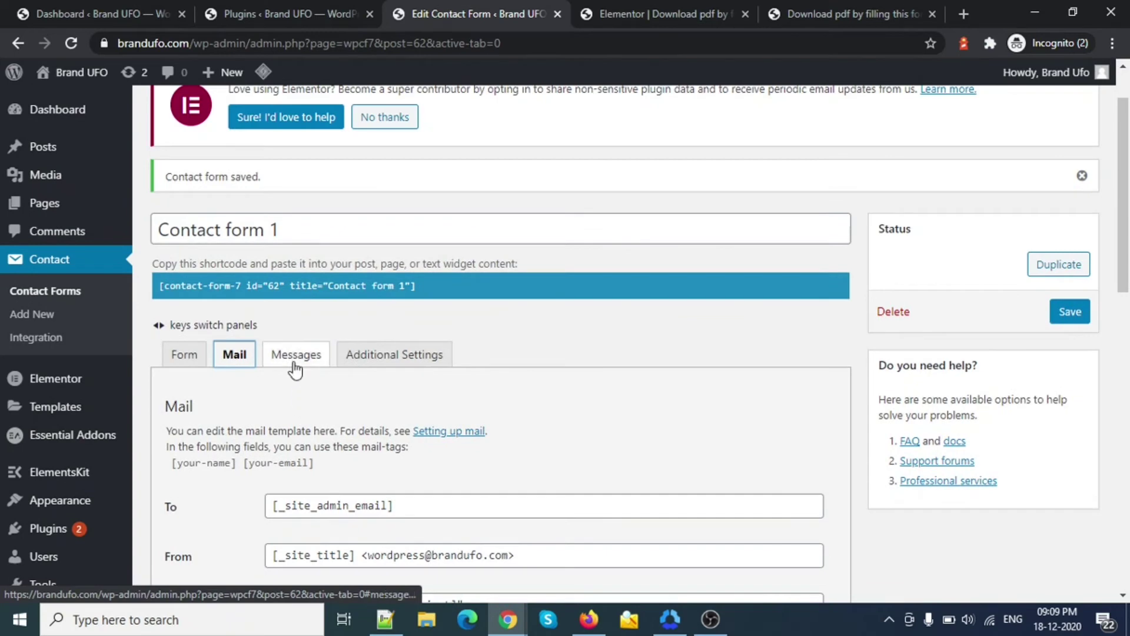
scroll(444, 418, down, 10)
scroll(447, 423, down, 3)
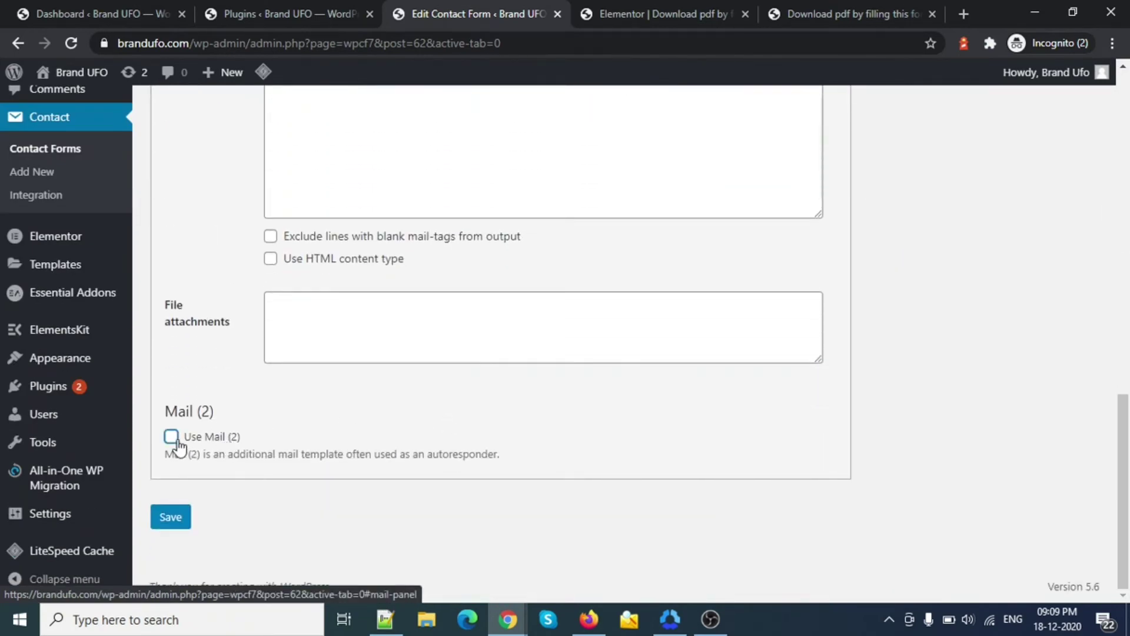
click(177, 443)
scroll(428, 412, down, 9)
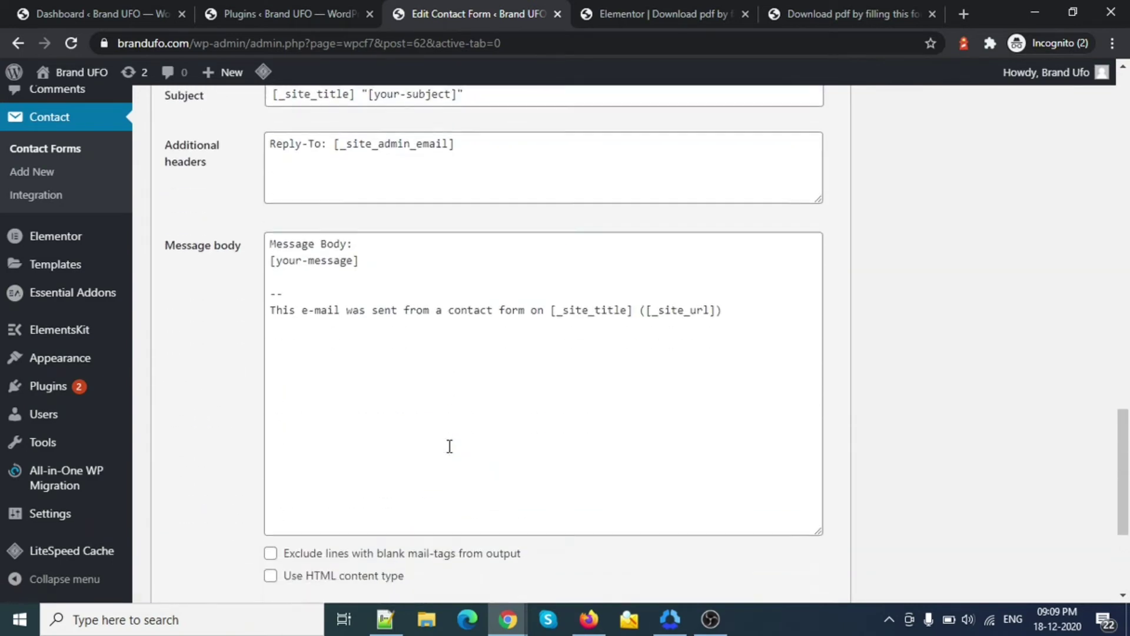
scroll(449, 446, down, 5)
scroll(449, 446, up, 6)
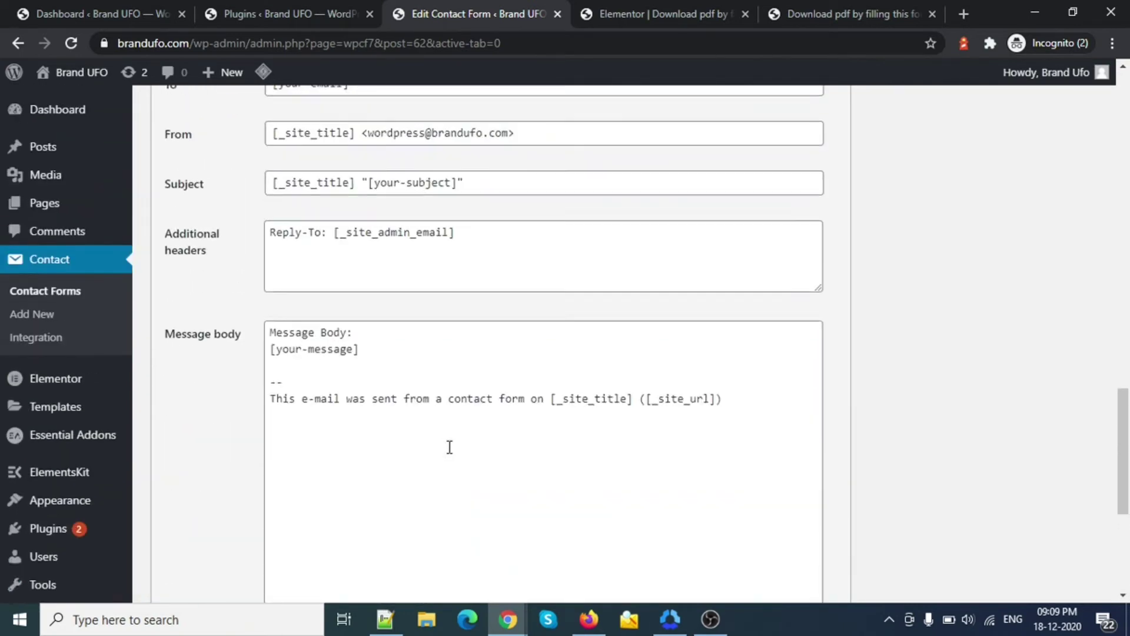
scroll(449, 447, up, 1)
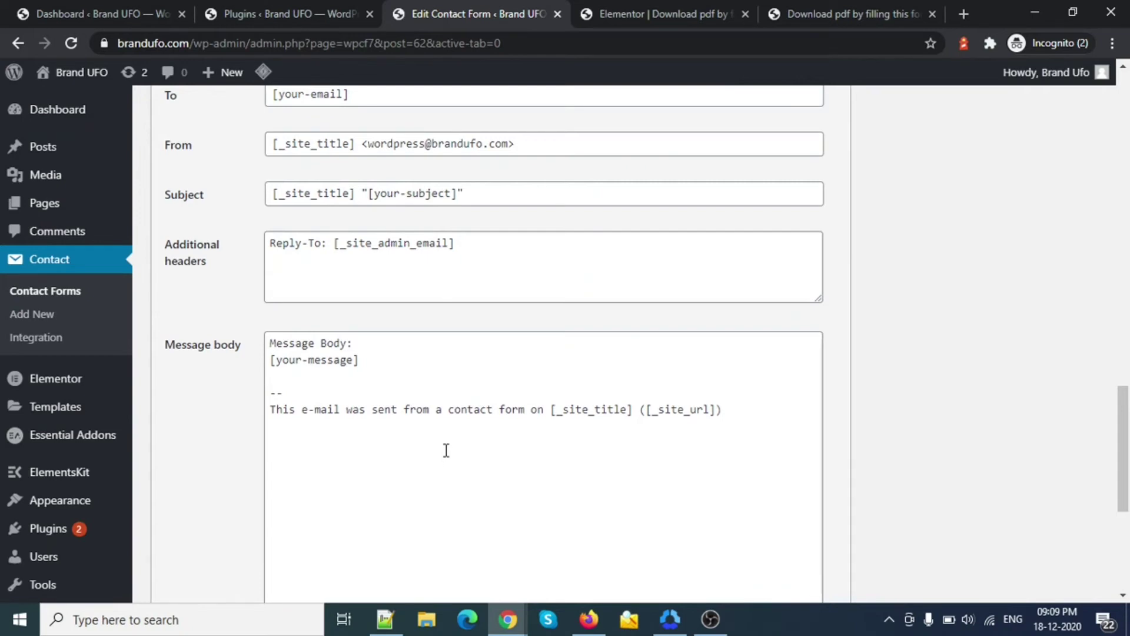
scroll(447, 450, up, 4)
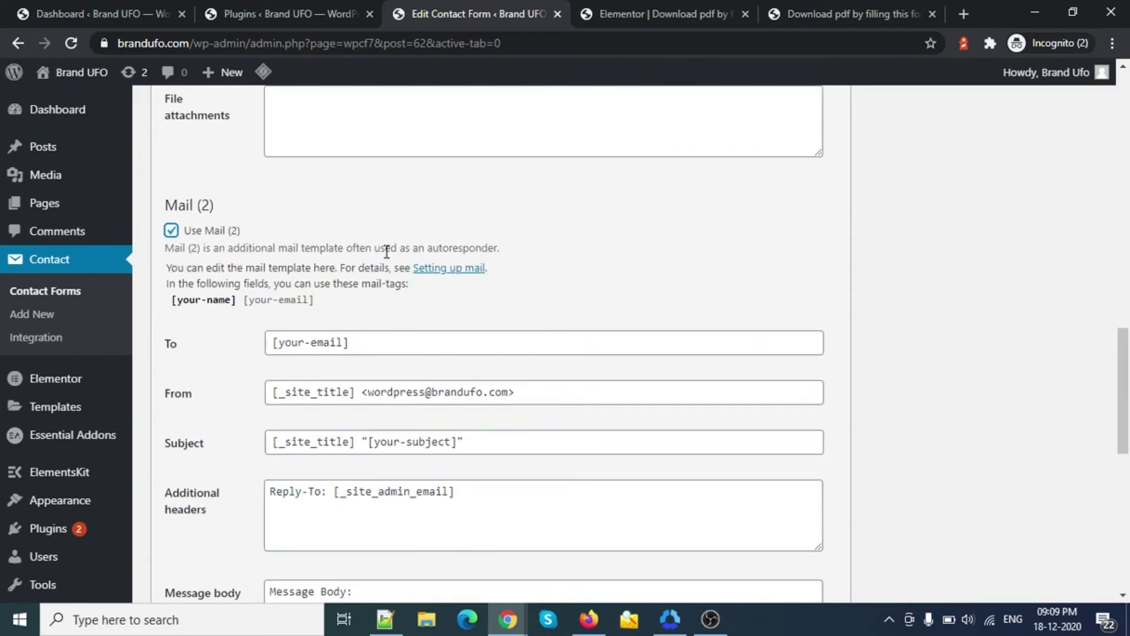
Review the Mail (2) autoresponder description and compare it with the name and email form on the previewed page
drag(504, 252, 349, 245)
drag(349, 245, 435, 245)
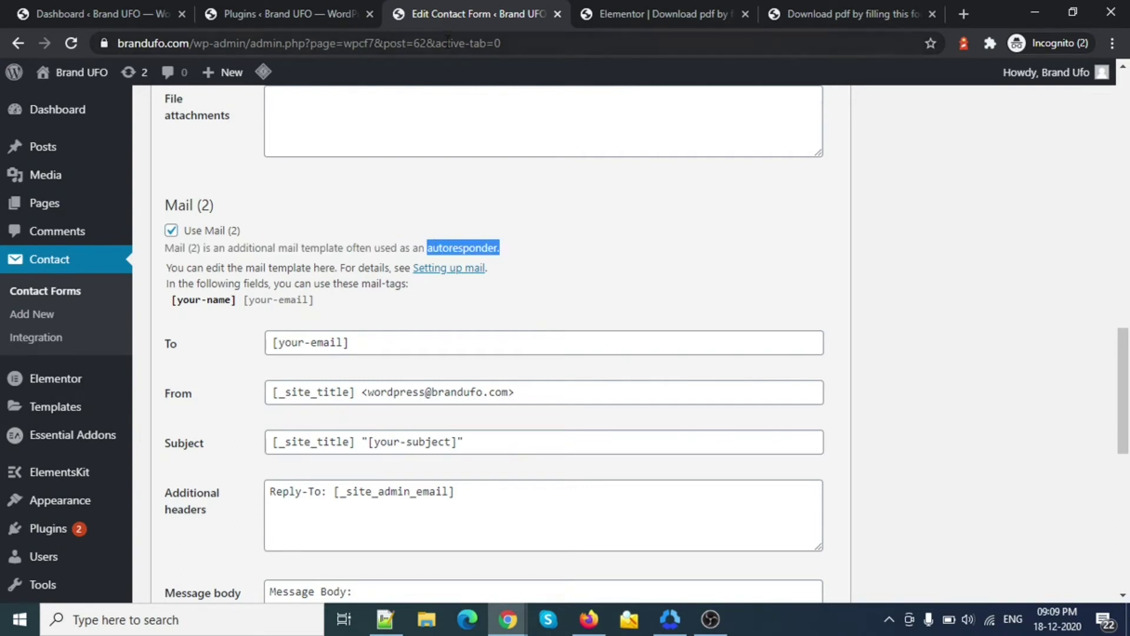
click(784, 9)
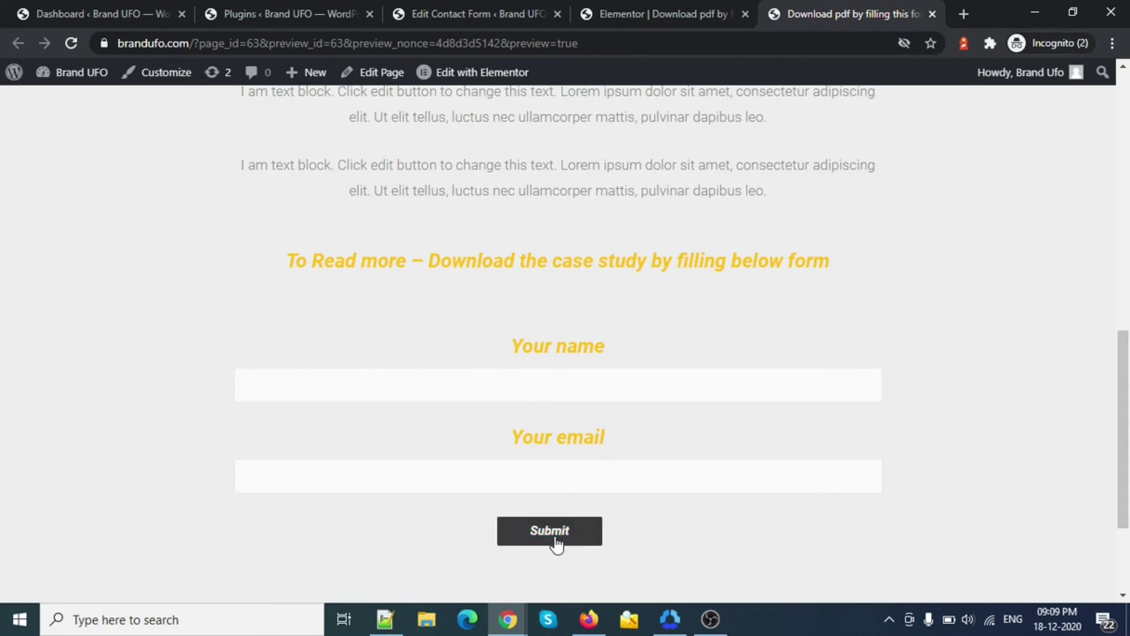
click(471, 13)
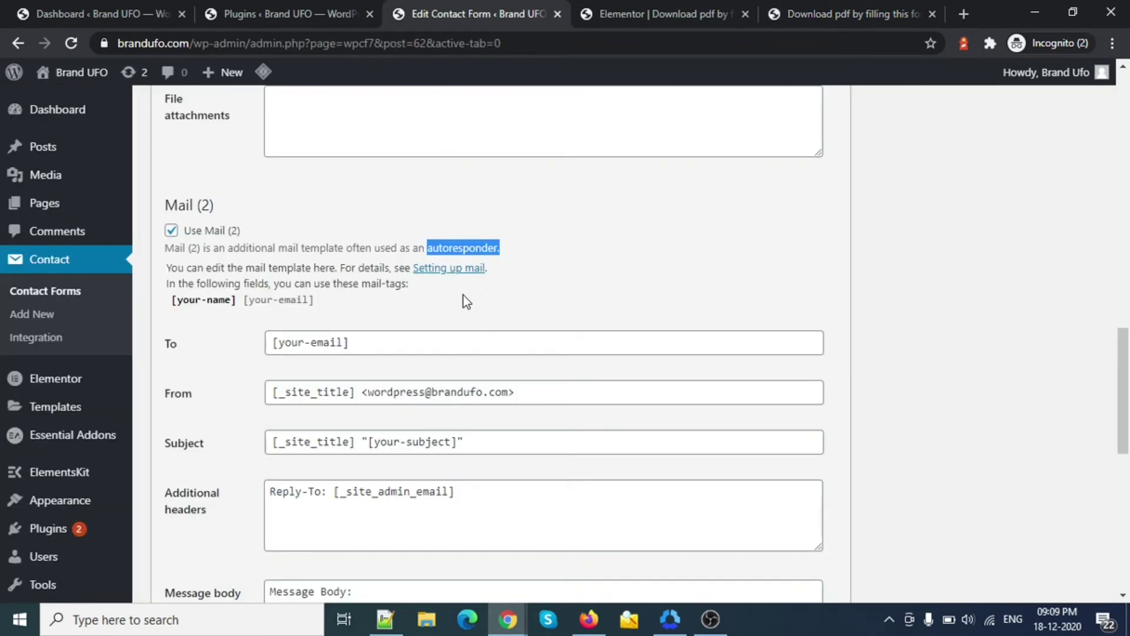
Review the Mail (2) template fields and start a new line below the signature text in its message body
scroll(465, 306, down, 5)
scroll(471, 345, up, 4)
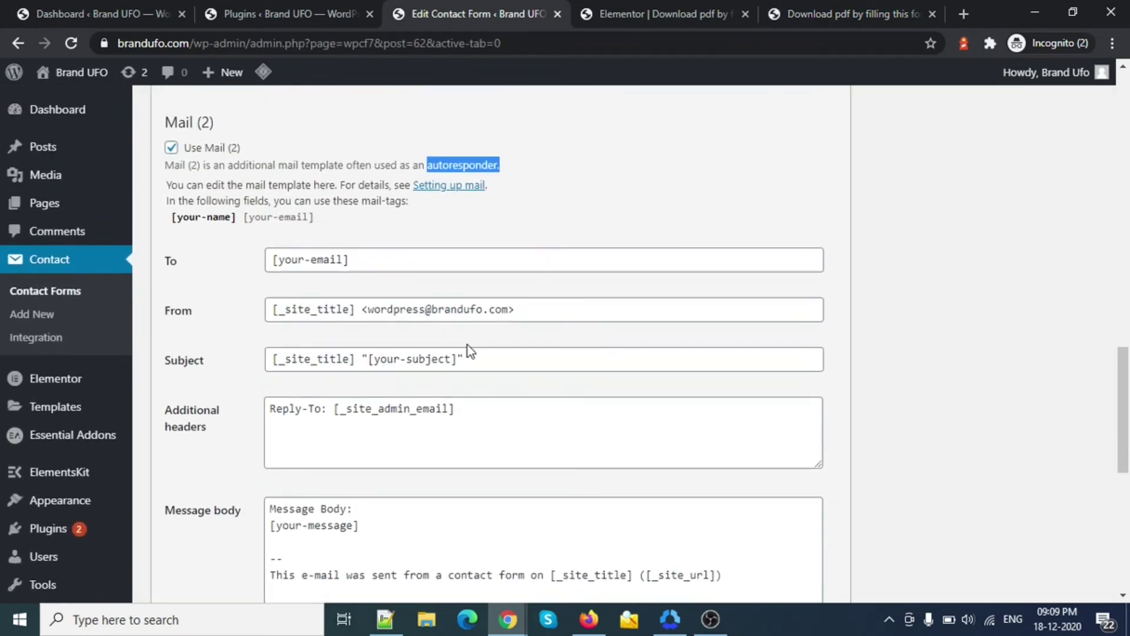
scroll(444, 396, down, 3)
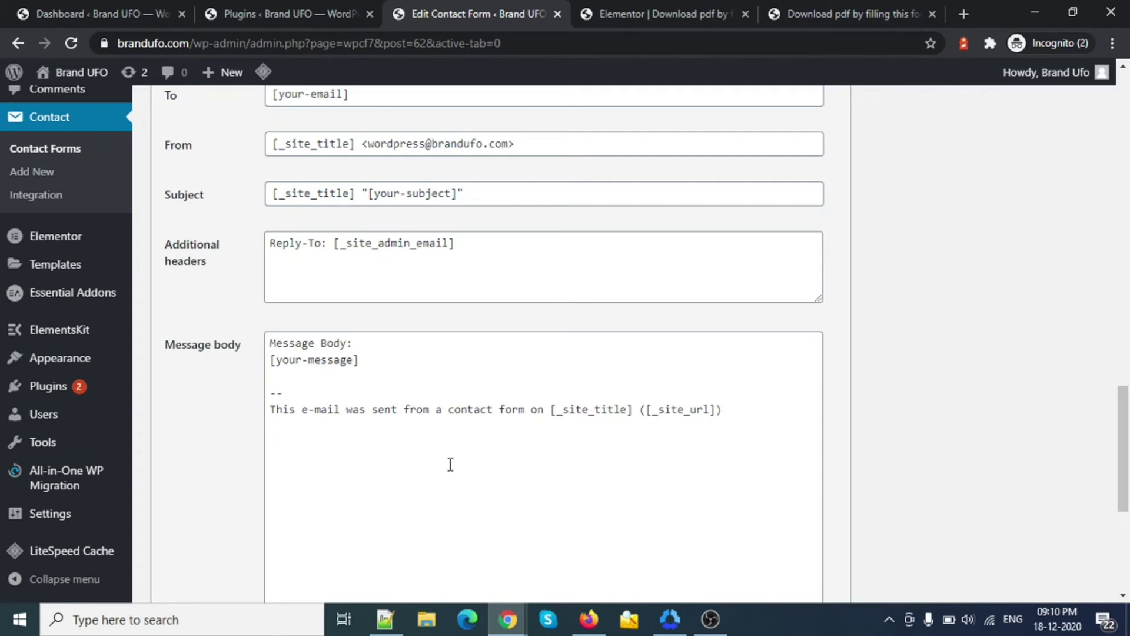
scroll(451, 436, down, 3)
click(749, 242)
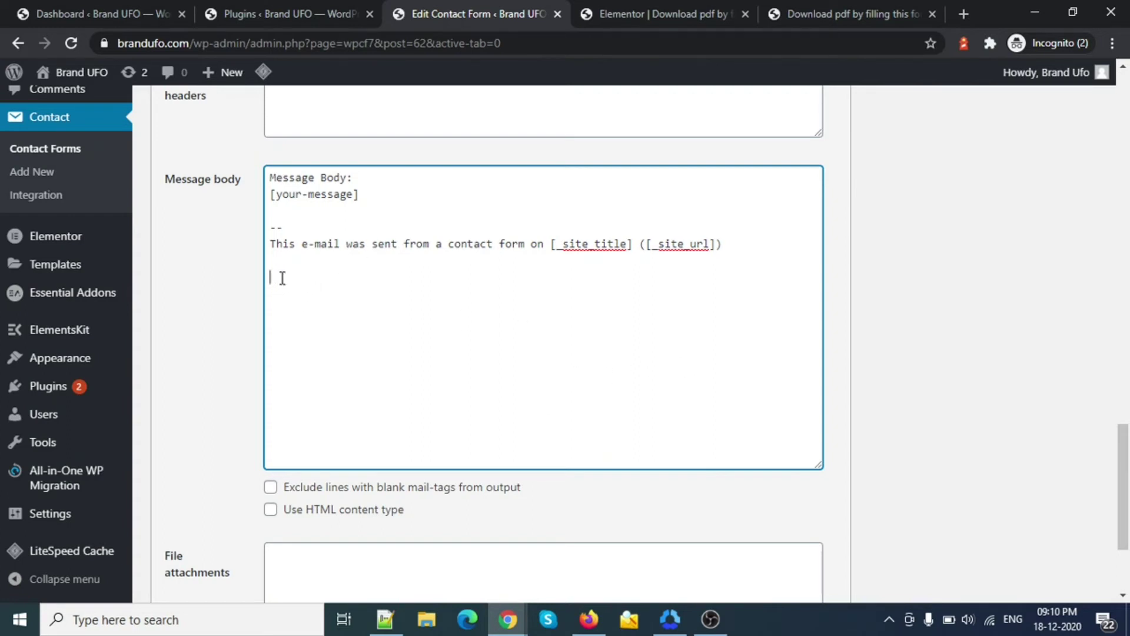
Search Google for "case studies sample" in a new browser tab
click(964, 13)
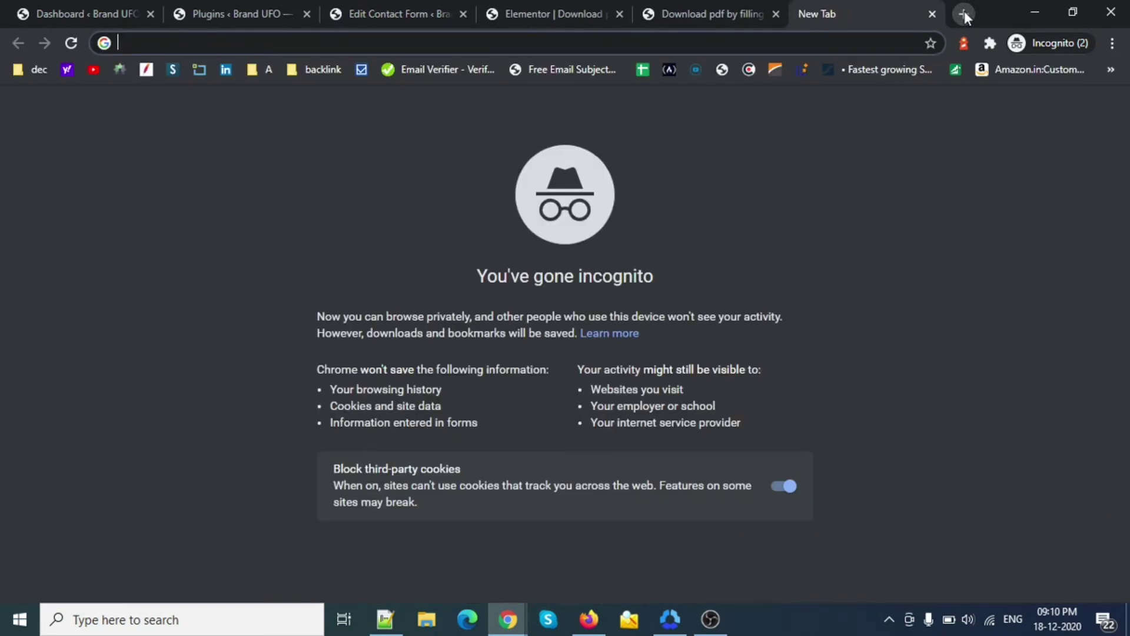
text(re)
key(BackSpace)
key(BackSpace)
text(case)
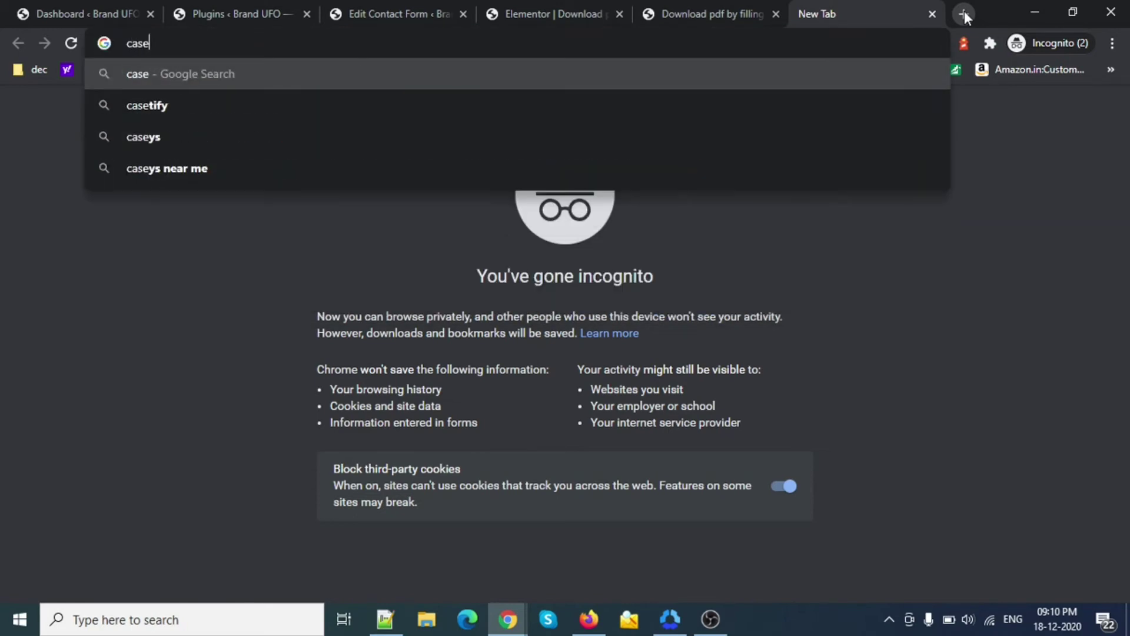
text( studi)
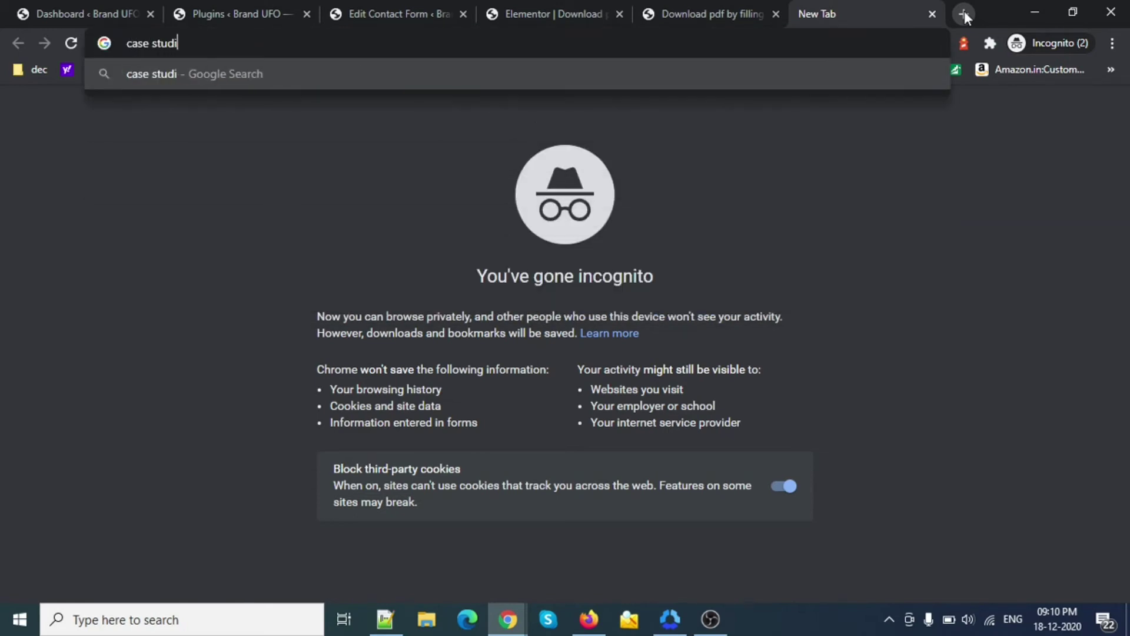
text(es sample)
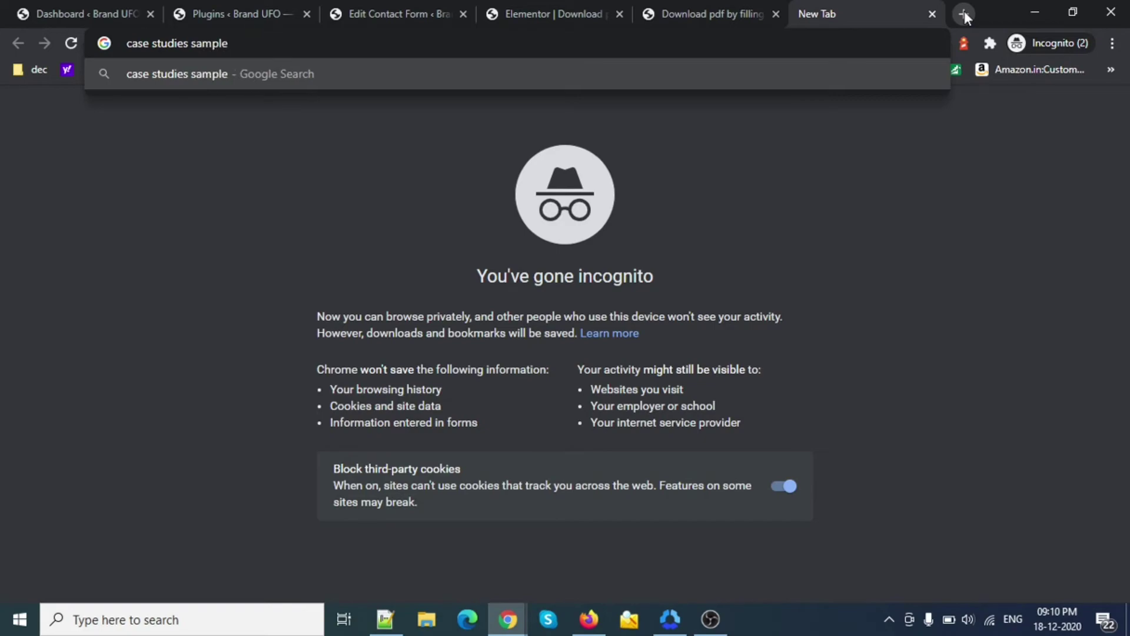
key(Return)
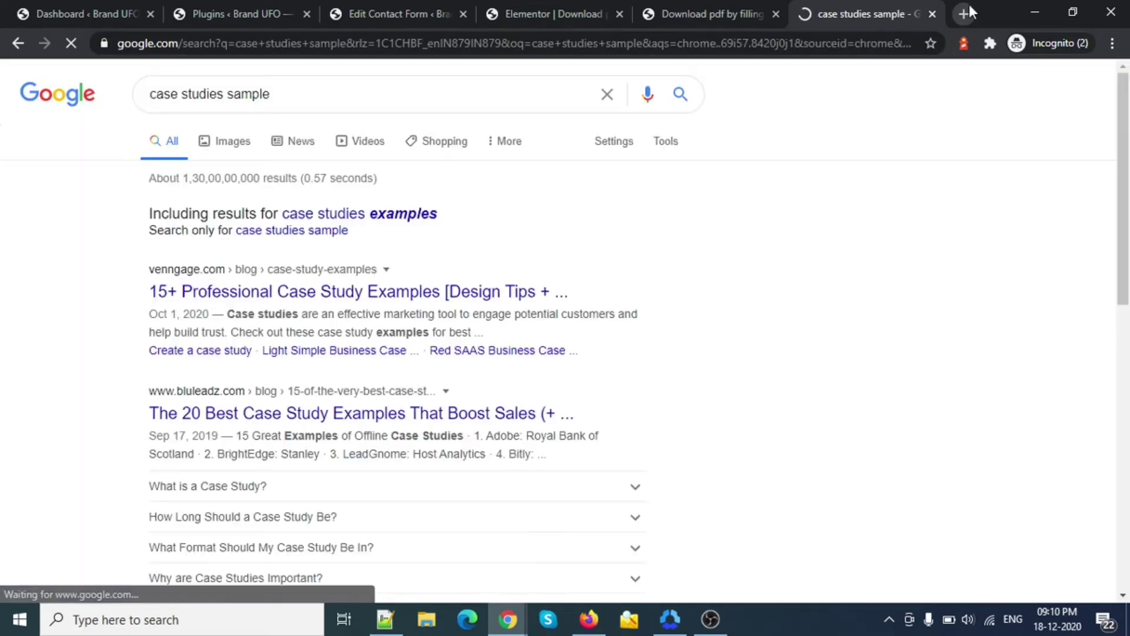
Refine the Google search to "case studies sample pdf" and look through the results for a usable sample document
scroll(449, 398, down, 15)
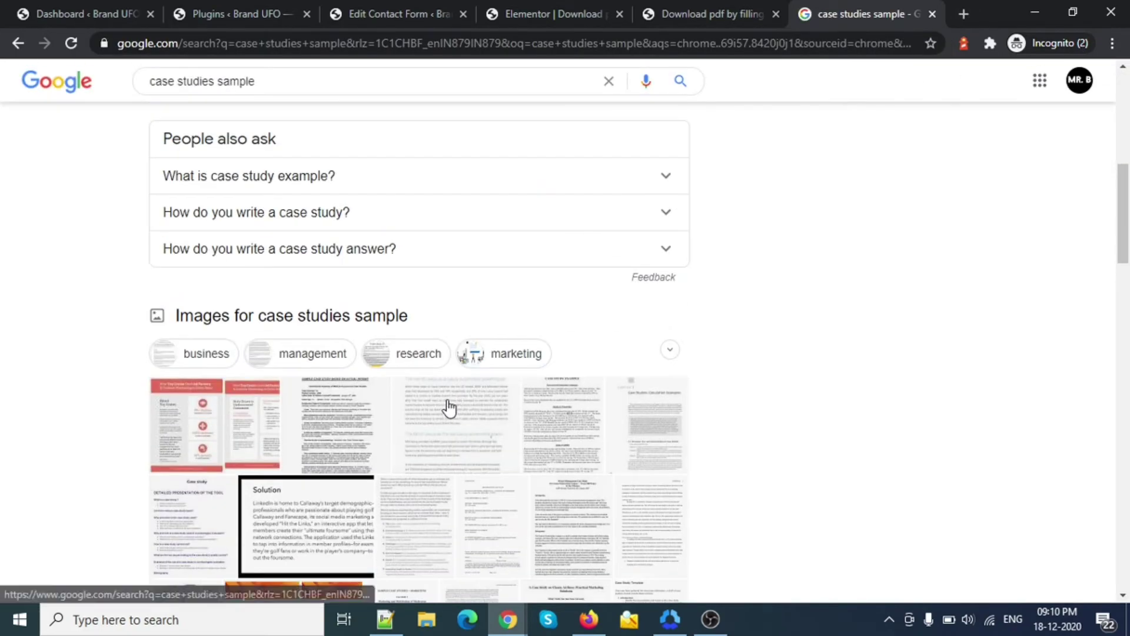
scroll(443, 389, down, 8)
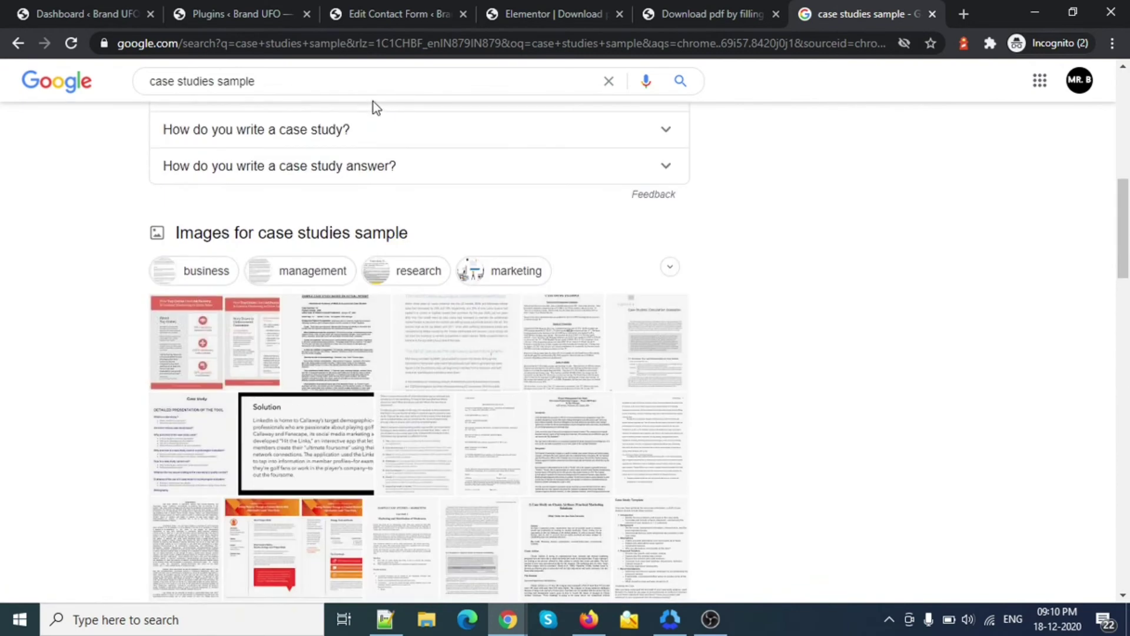
click(380, 83)
text(pd)
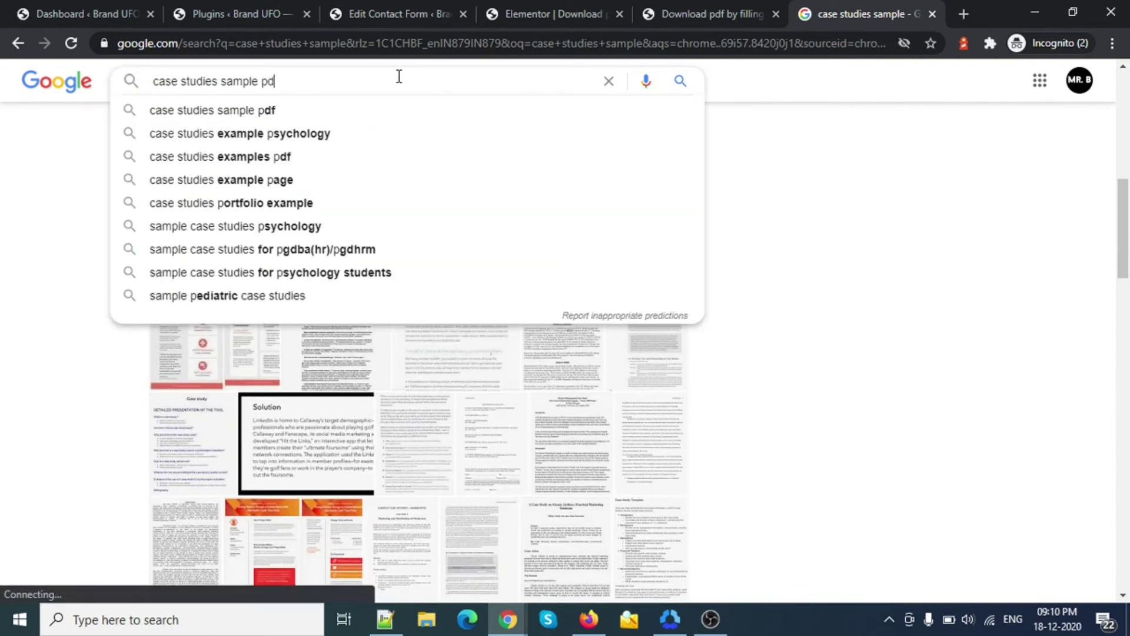
text(f)
key(Return)
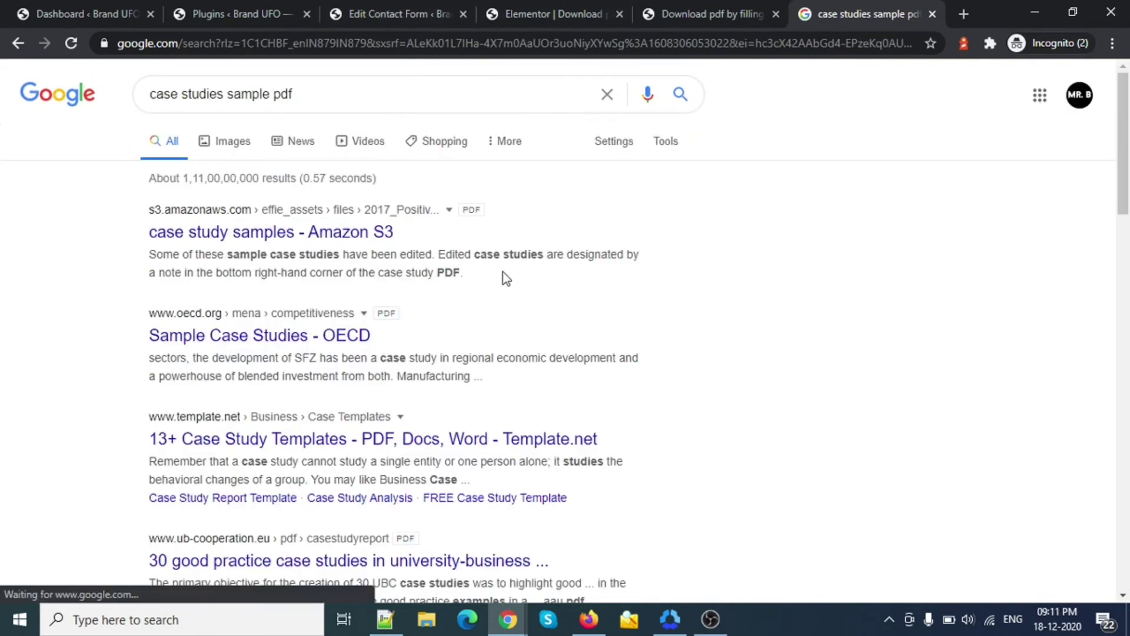
scroll(310, 342, down, 7)
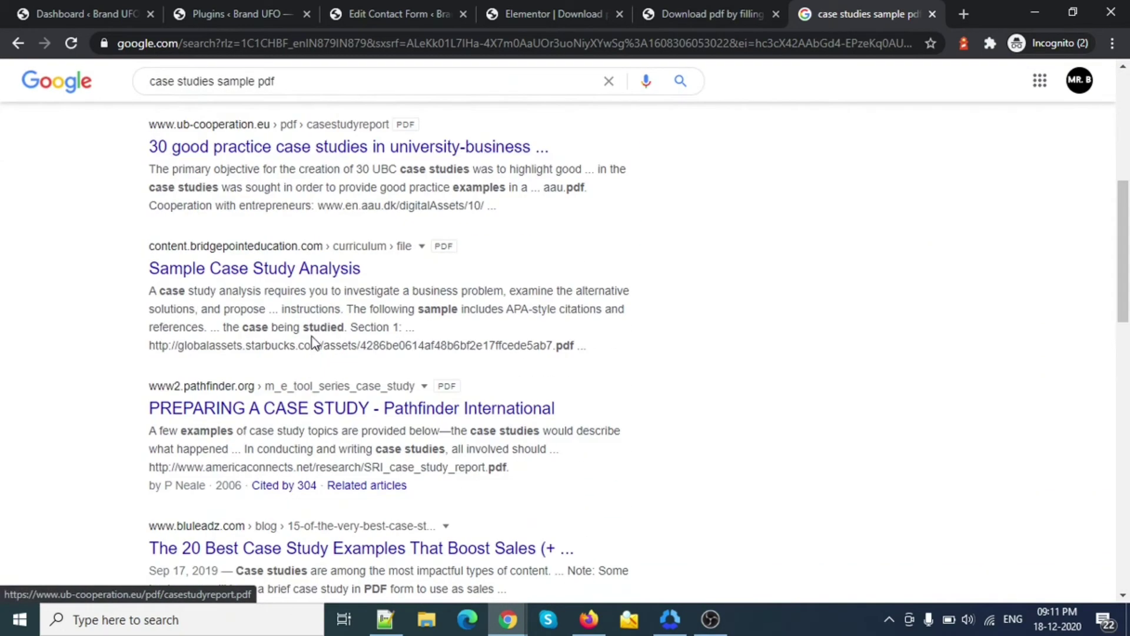
scroll(312, 340, down, 14)
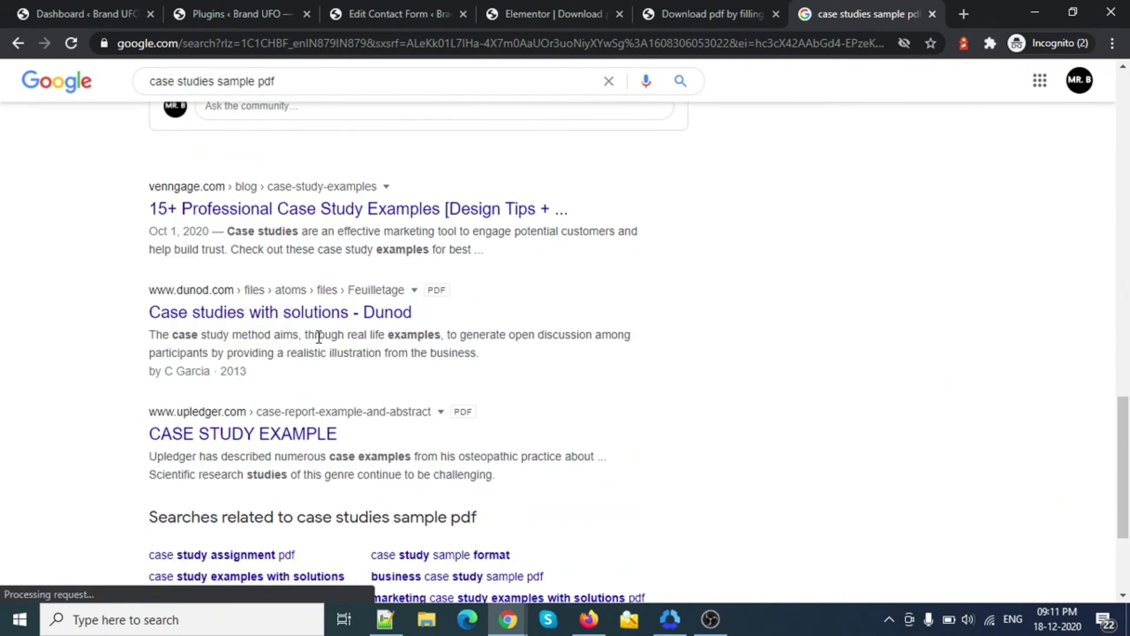
scroll(318, 337, up, 20)
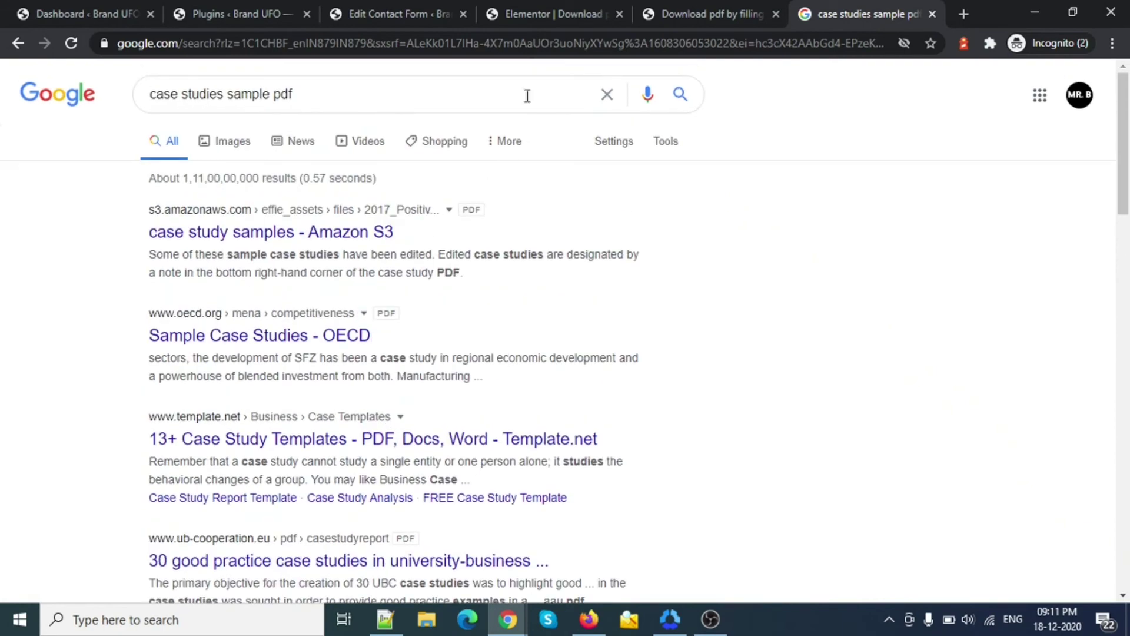
click(574, 12)
click(689, 13)
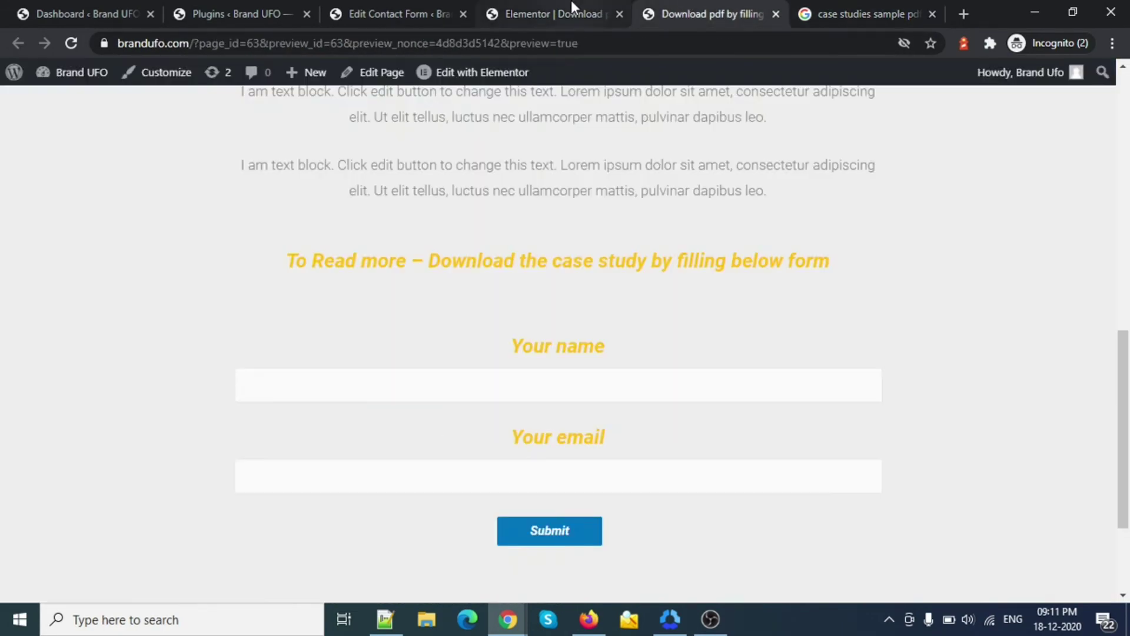
click(574, 12)
click(670, 13)
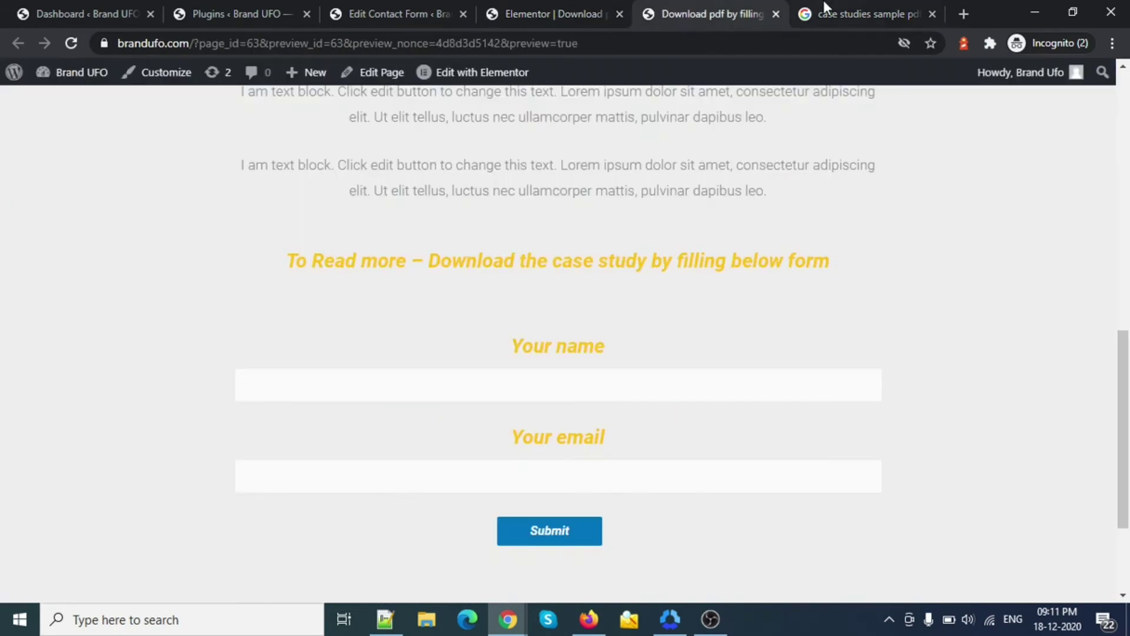
click(836, 12)
click(721, 7)
click(593, 12)
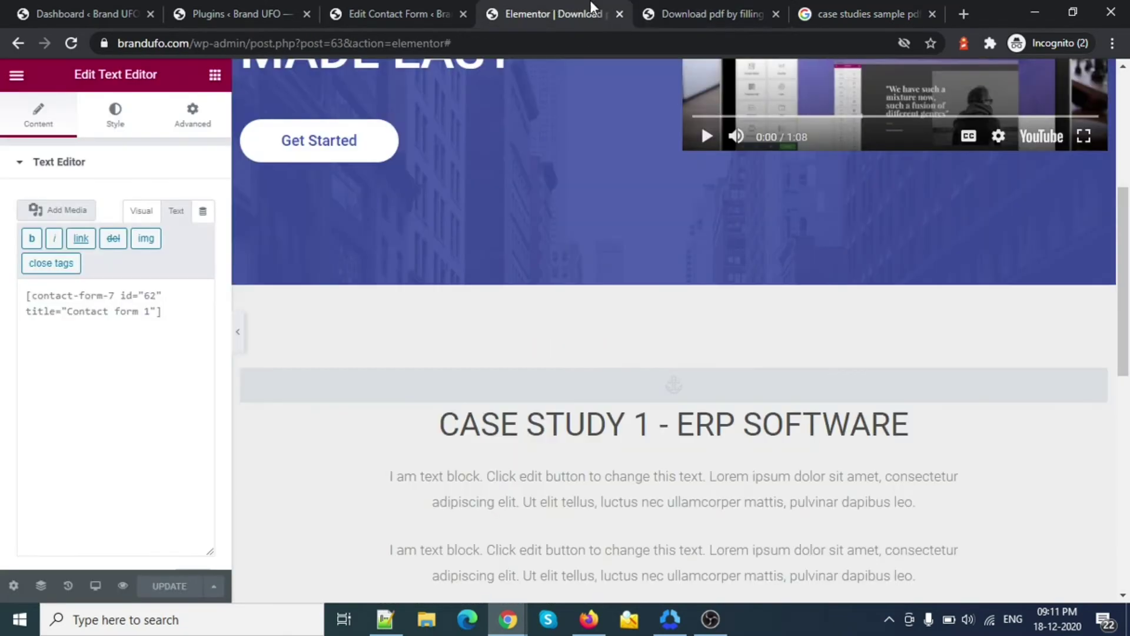
click(682, 12)
click(866, 13)
click(707, 13)
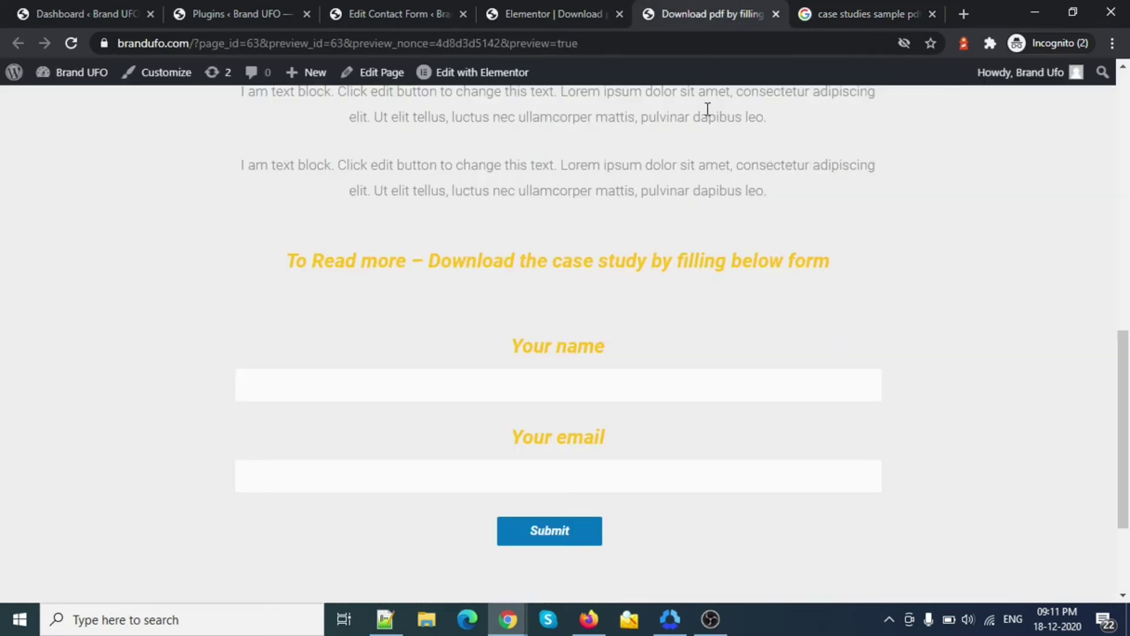
Capture the previewed landing page's site title and hero banner as a rectangular screenshot with Snipping Tool
scroll(705, 272, up, 15)
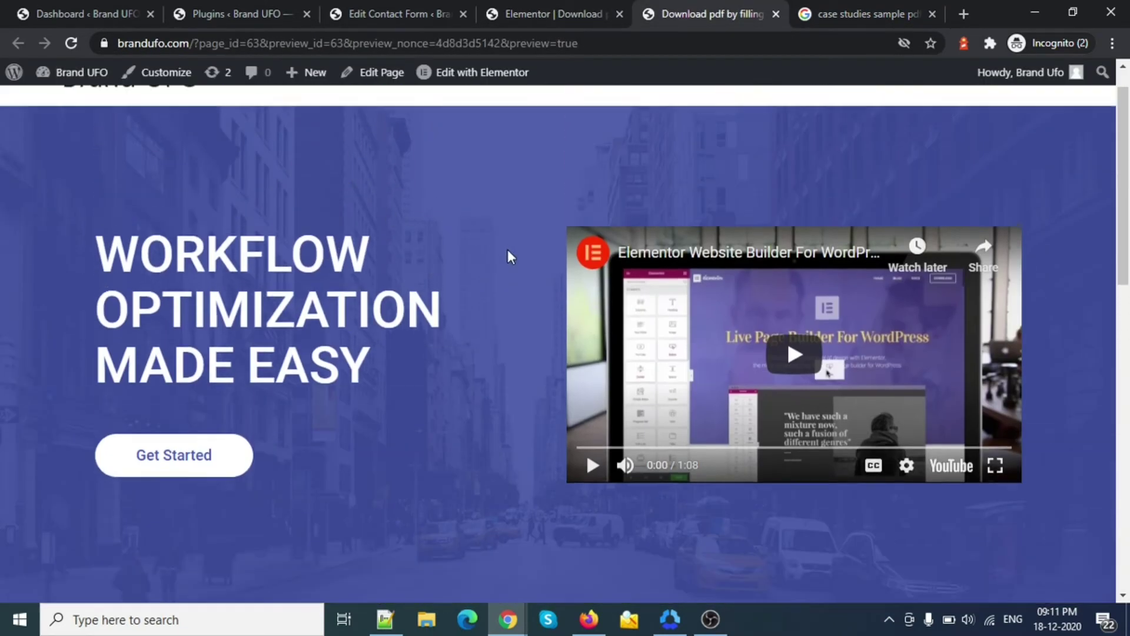
scroll(509, 255, up, 2)
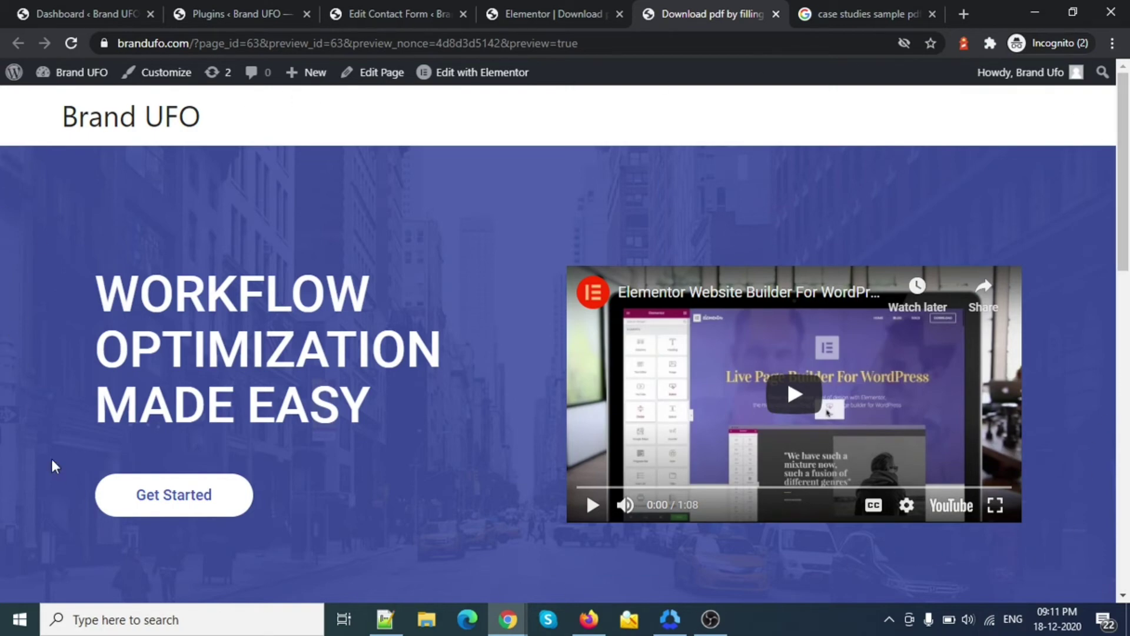
scroll(709, 421, down, 14)
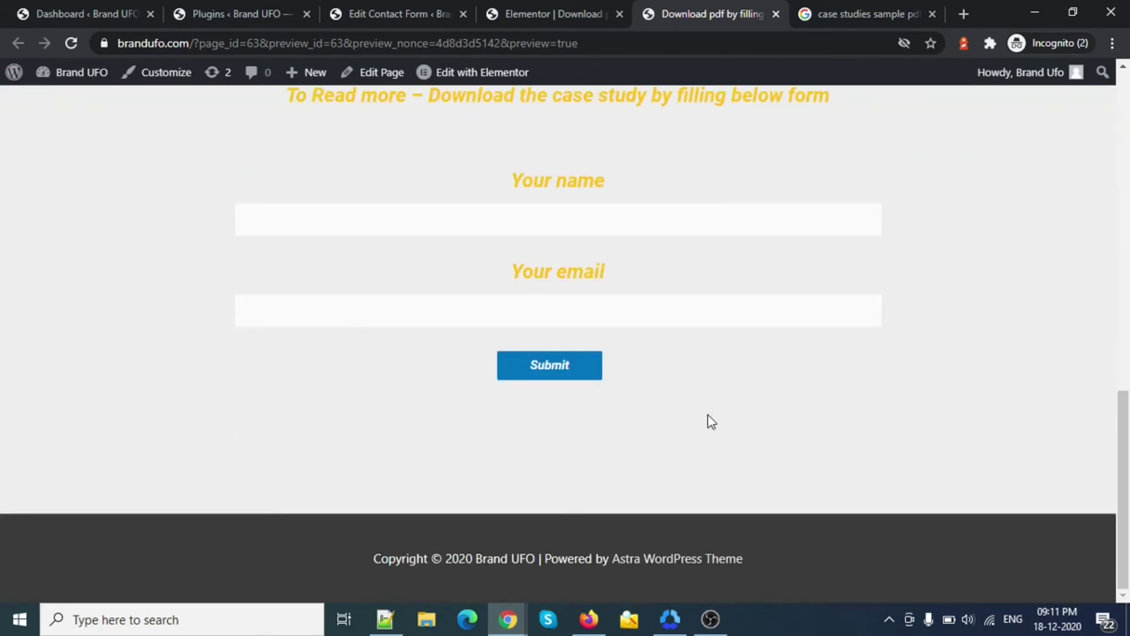
scroll(709, 422, up, 9)
scroll(658, 424, up, 6)
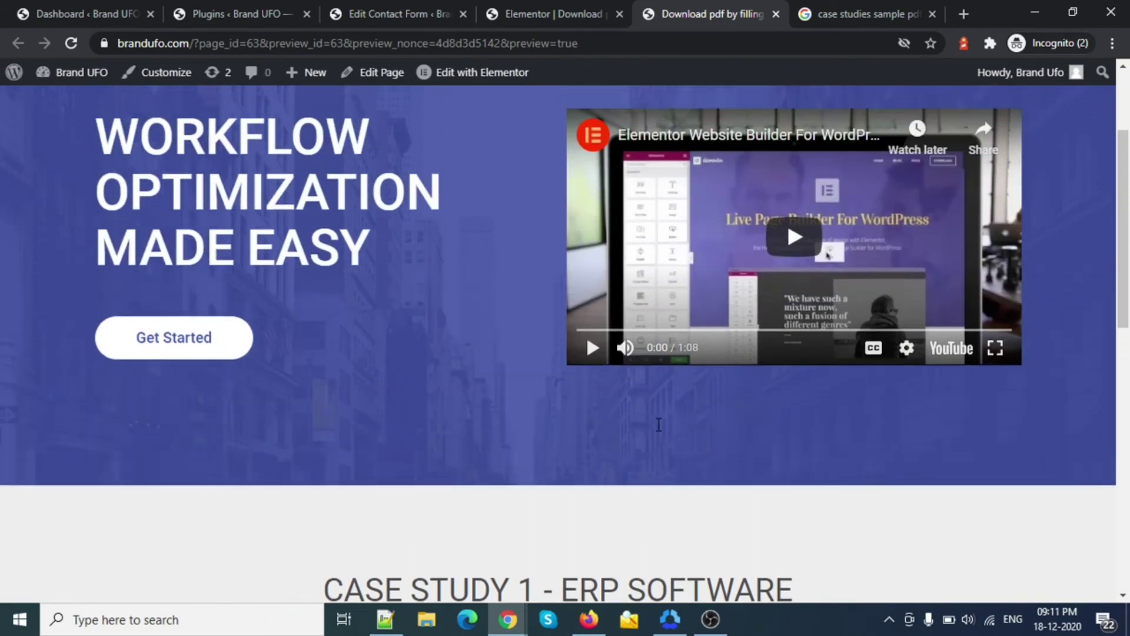
scroll(598, 423, up, 1)
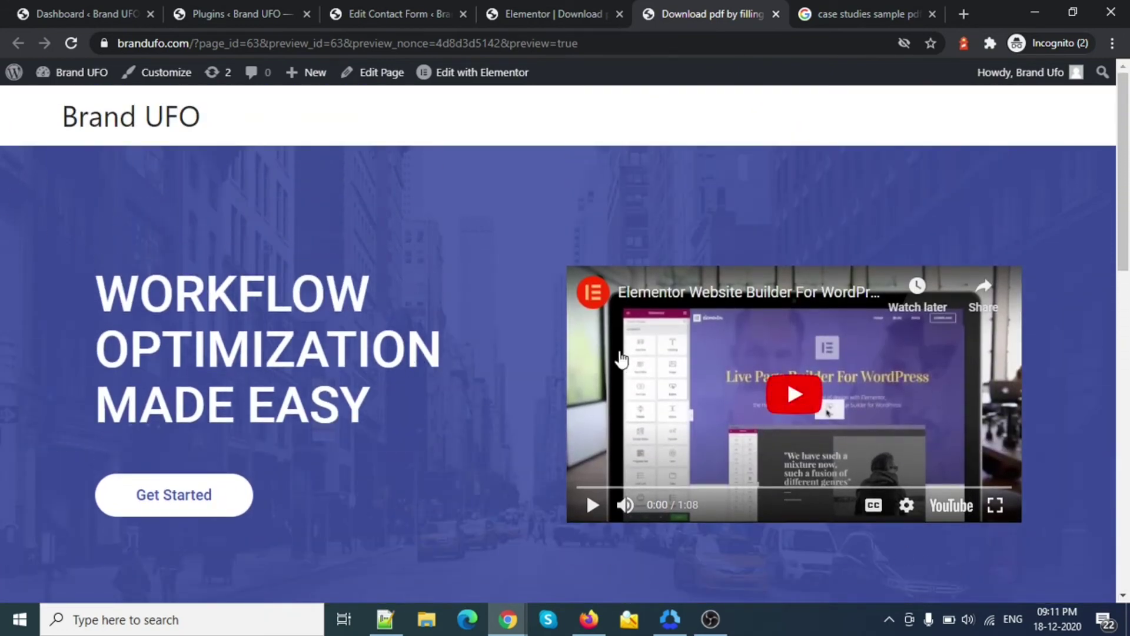
key(super)
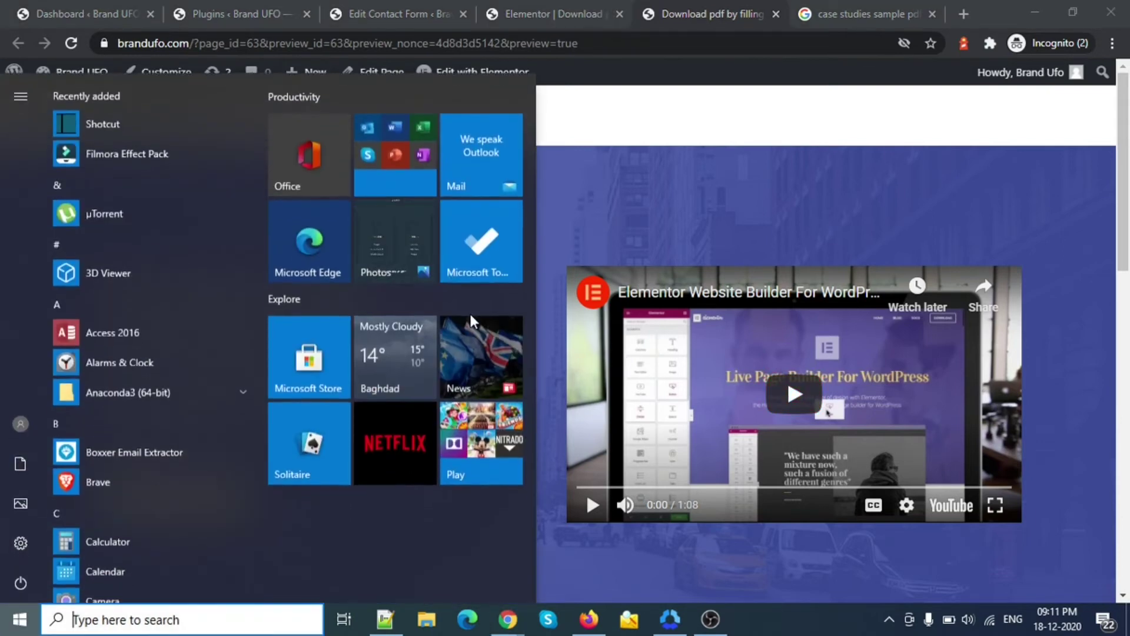
text(sni)
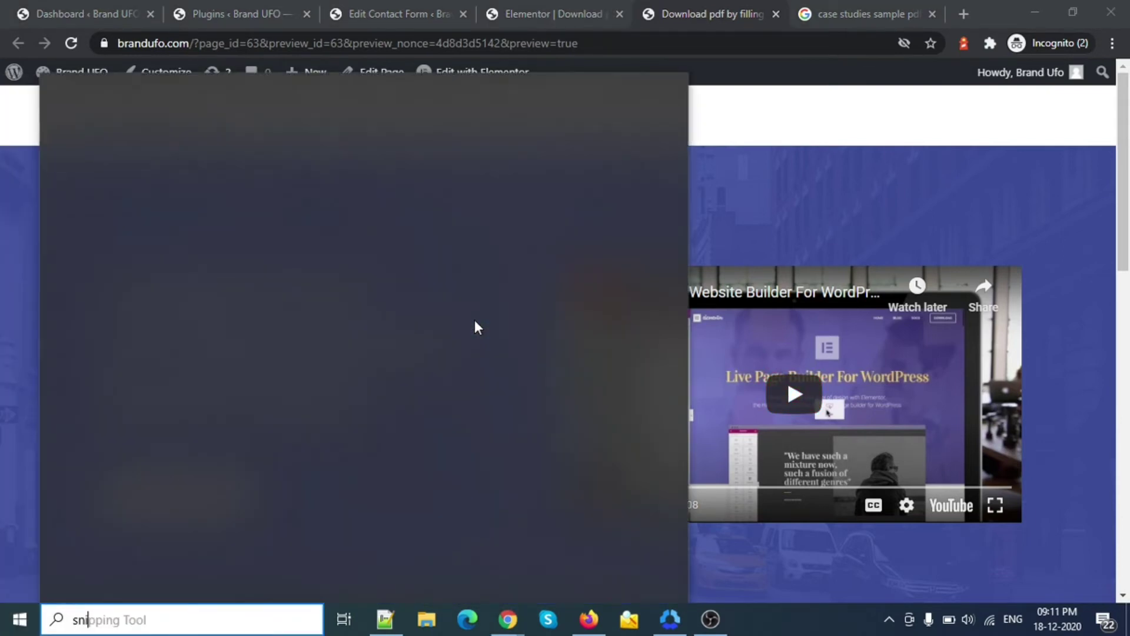
key(Return)
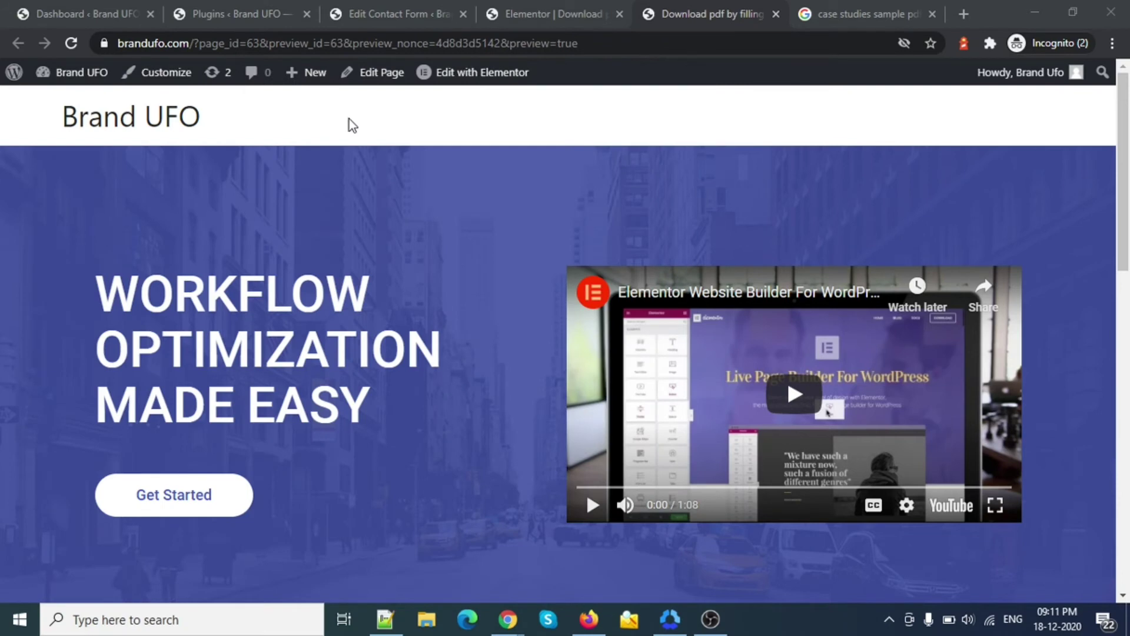
click(802, 352)
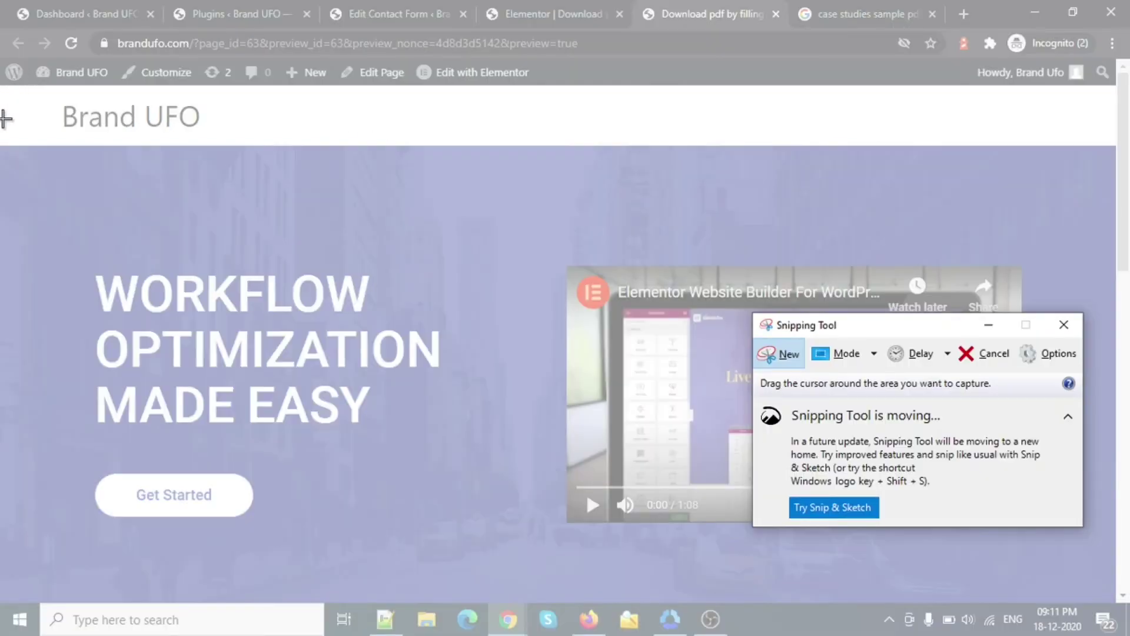
drag(5, 117, 1095, 601)
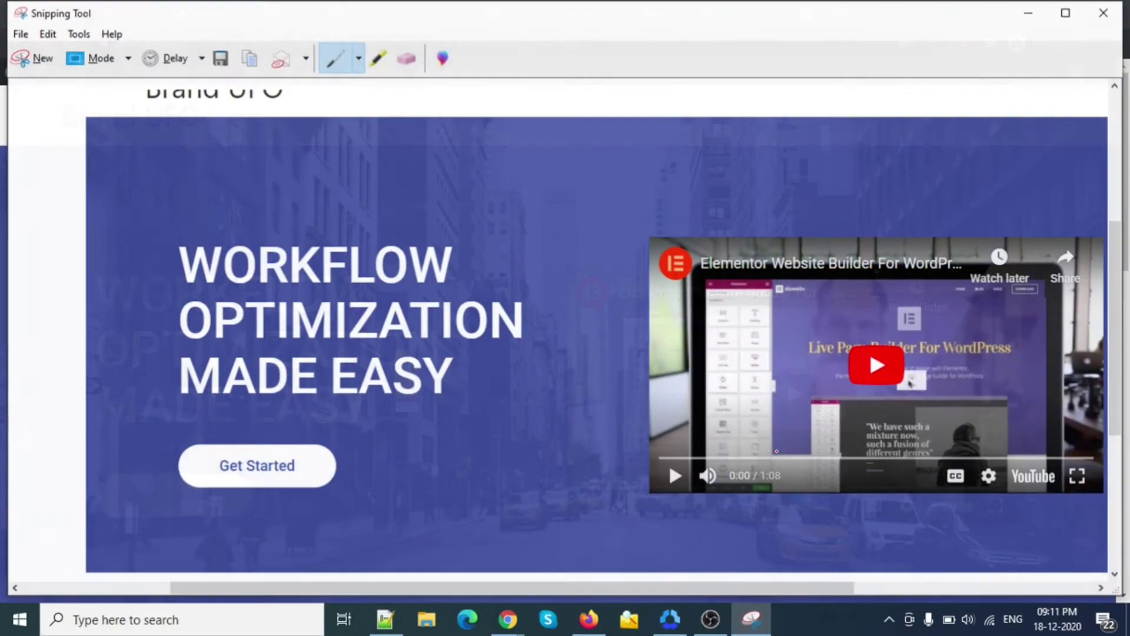
Save the snip as a PNG named cs123 in the Downloads folder, without replacing the existing Capture file, and close Snipping Tool
click(221, 59)
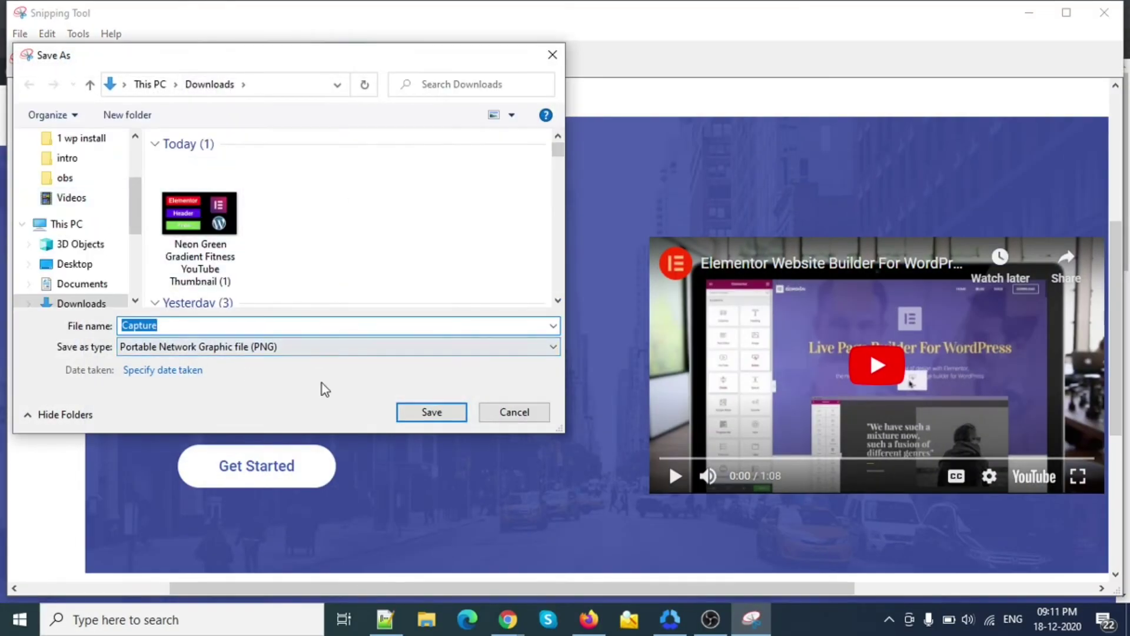
click(418, 415)
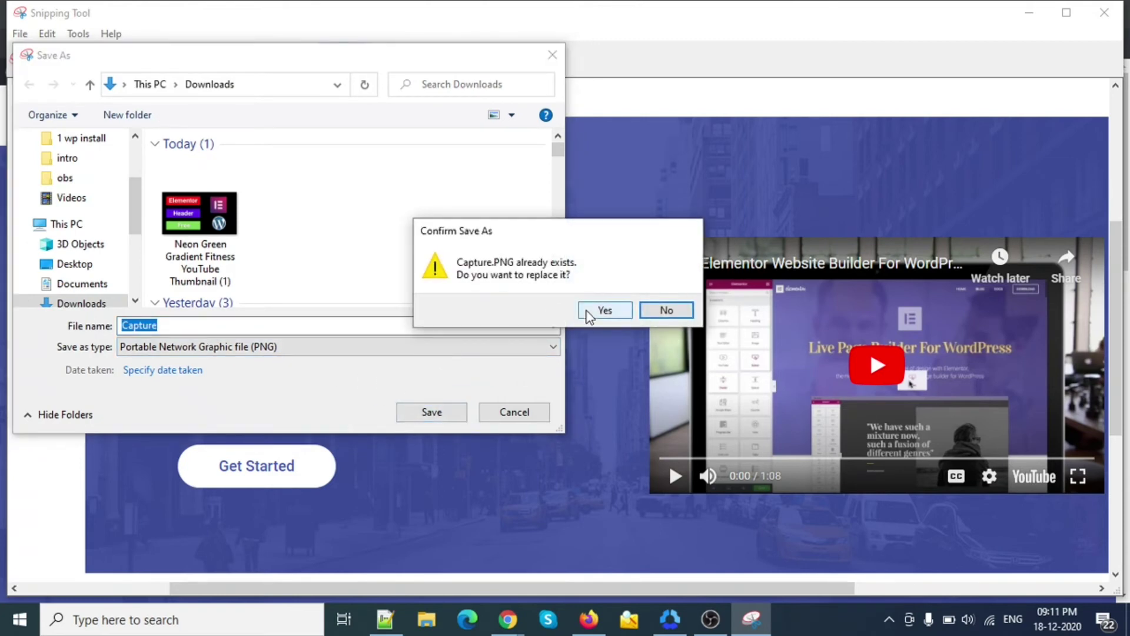
click(690, 312)
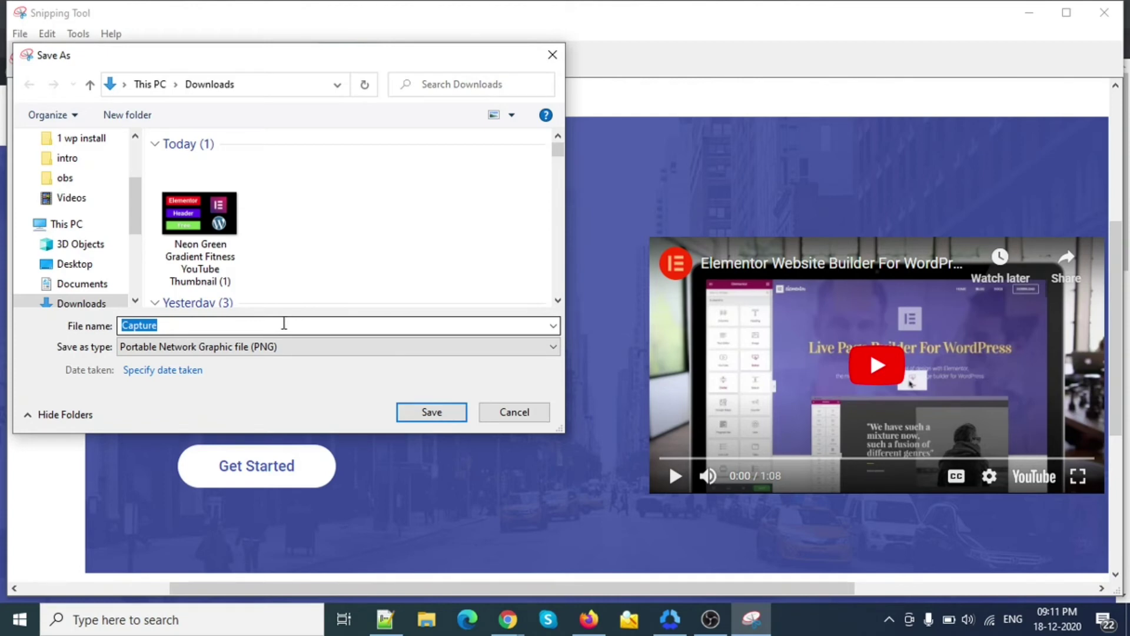
double_click(240, 326)
text(cs)
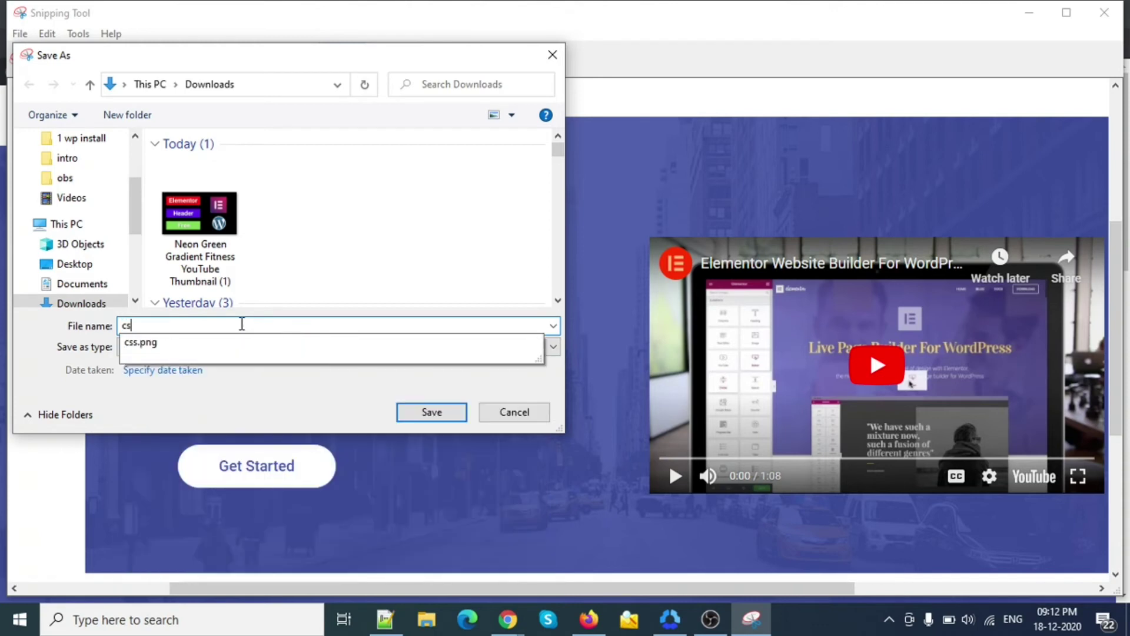
text(123)
click(412, 411)
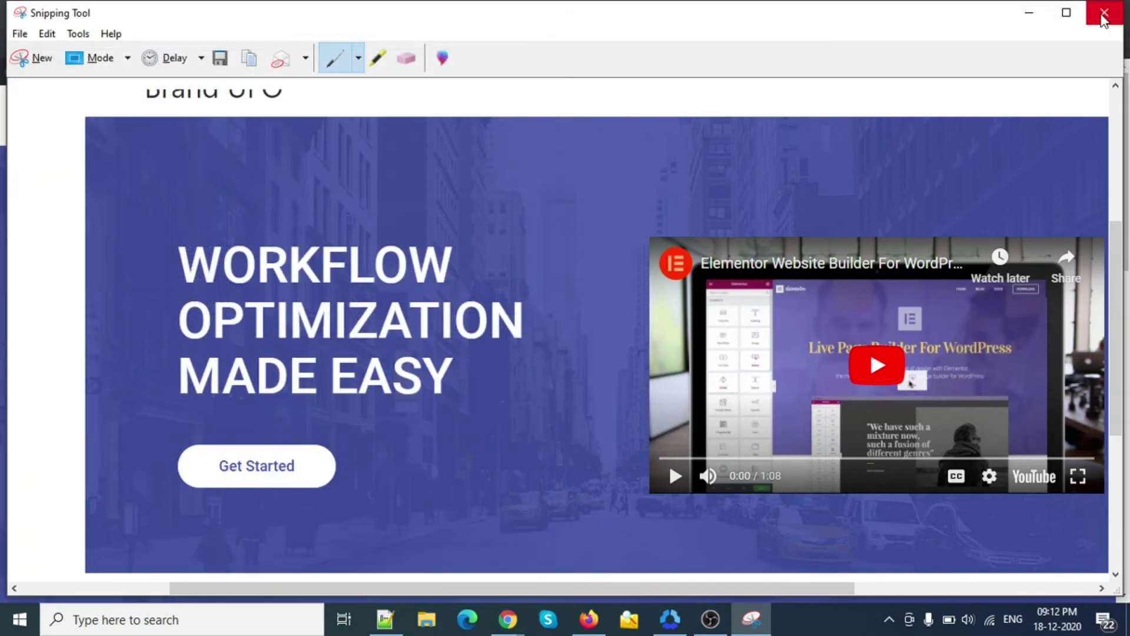
click(1035, 14)
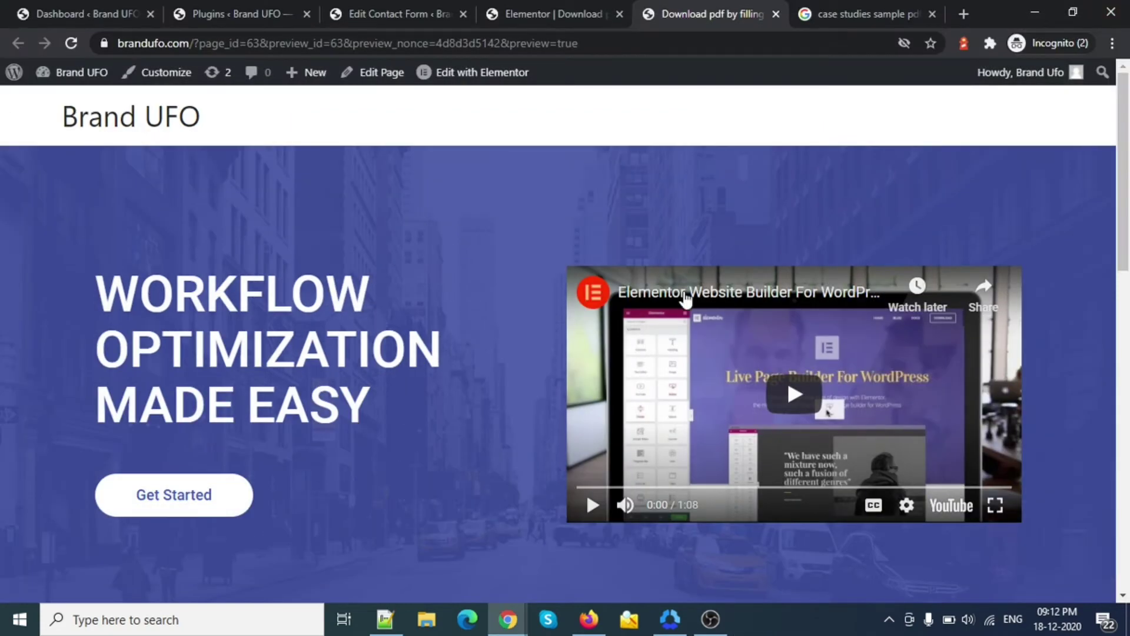
Open the WordPress Media Library in a new tab and copy the file URL of the Vintage-Logo.png image
click(518, 13)
click(118, 13)
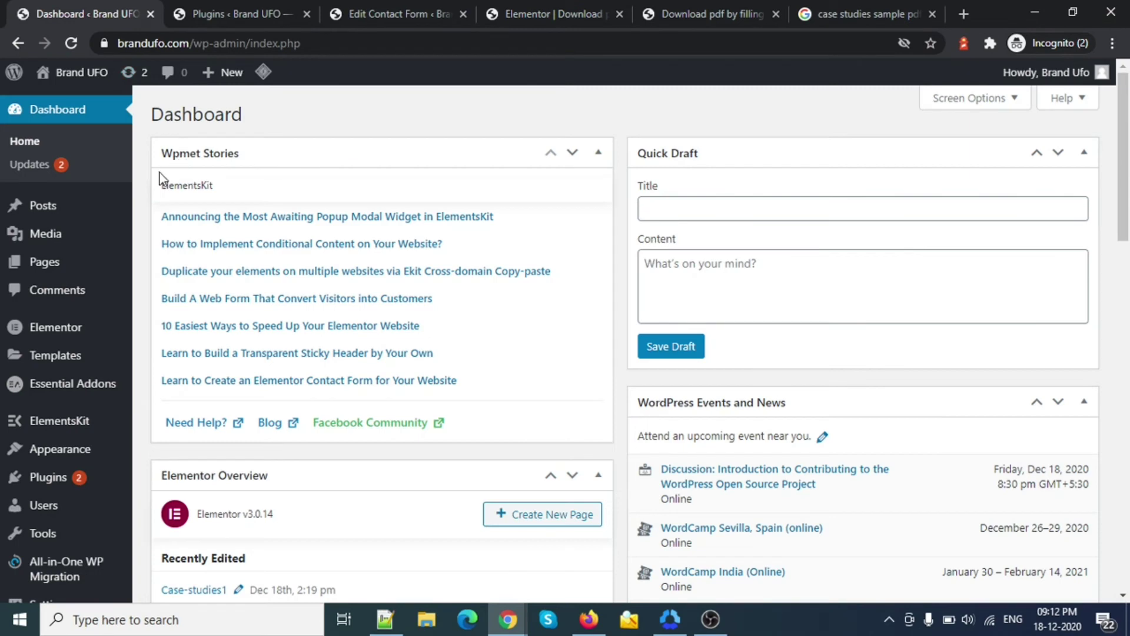
middle_click(46, 234)
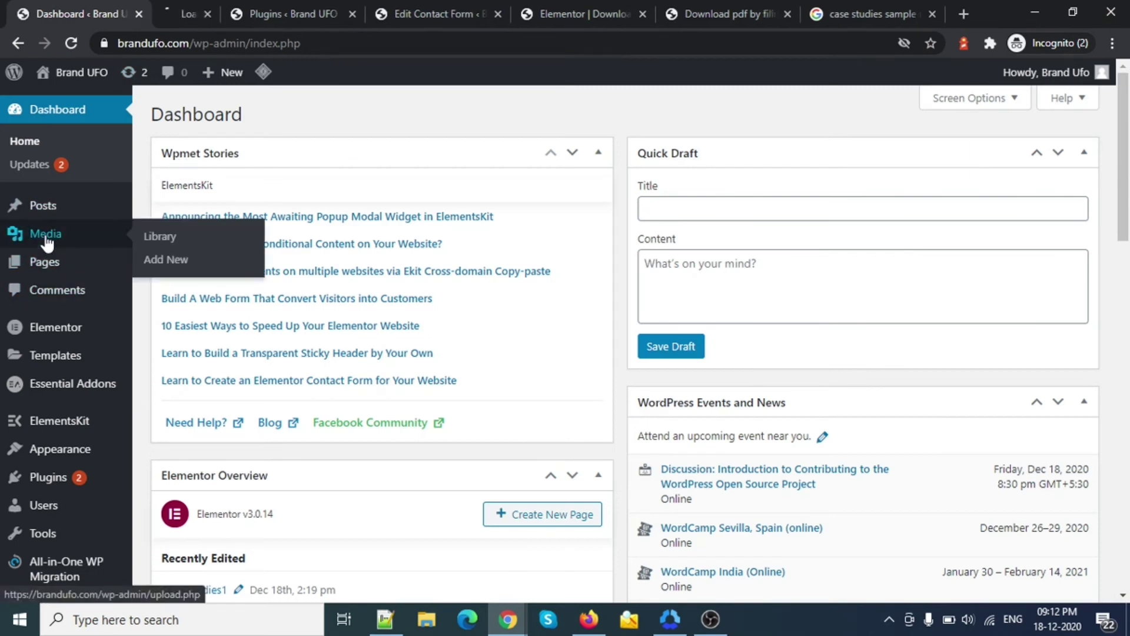
click(202, 16)
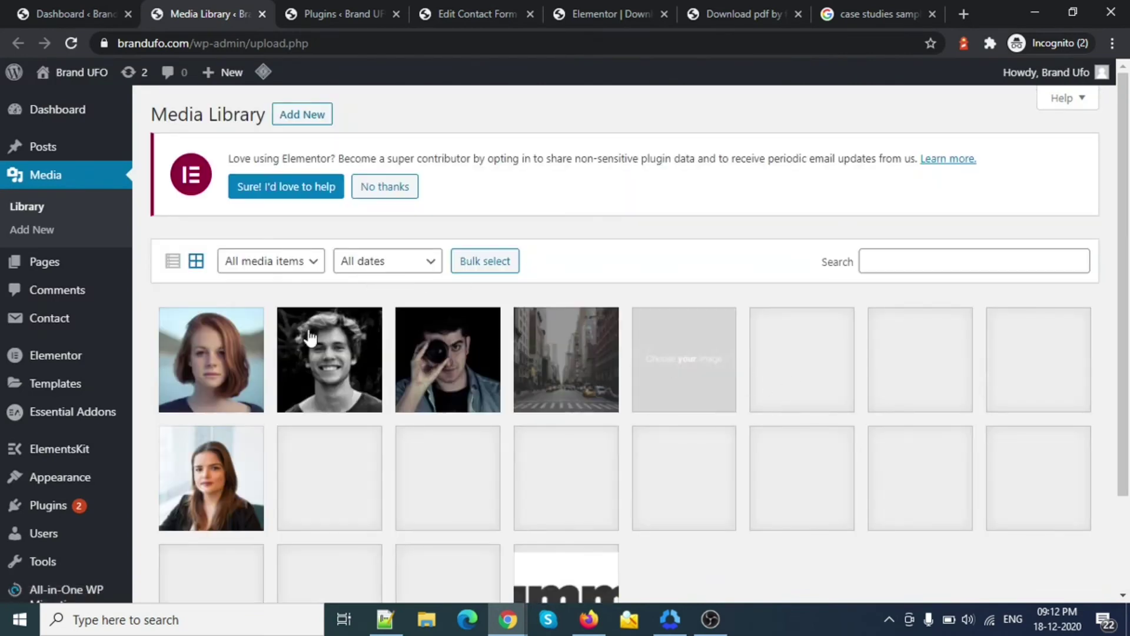
scroll(733, 494, down, 2)
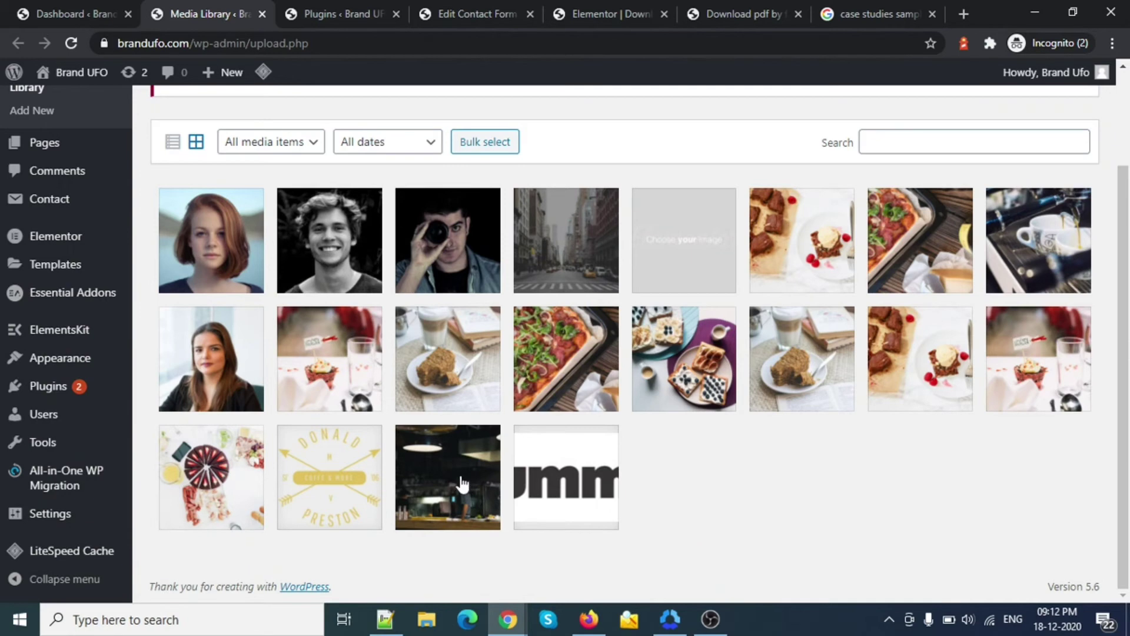
click(349, 467)
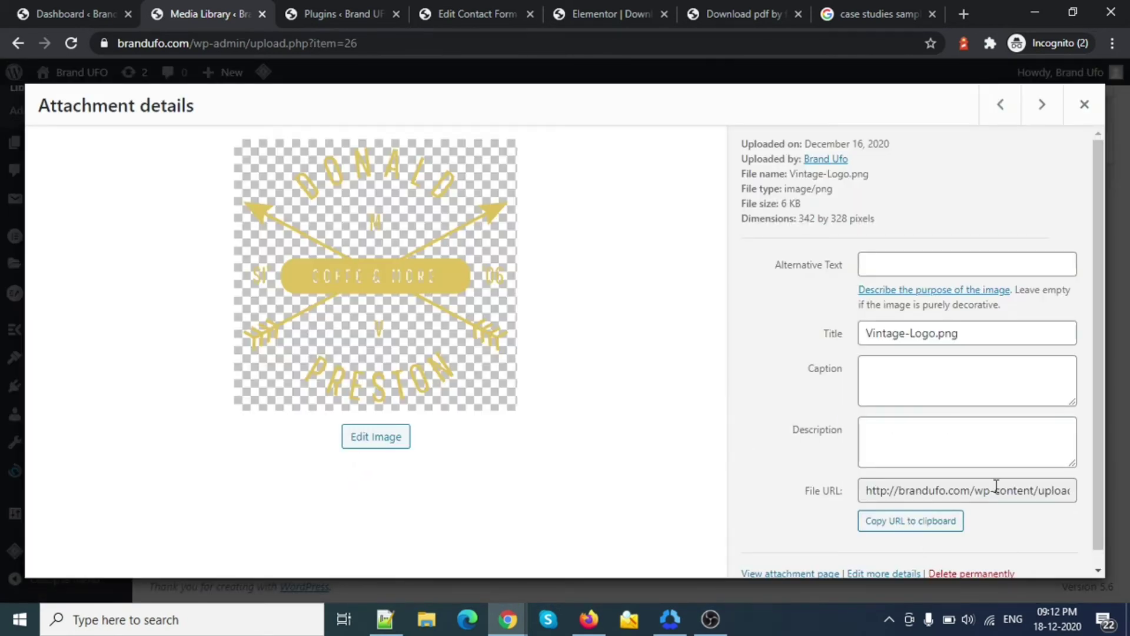
click(917, 529)
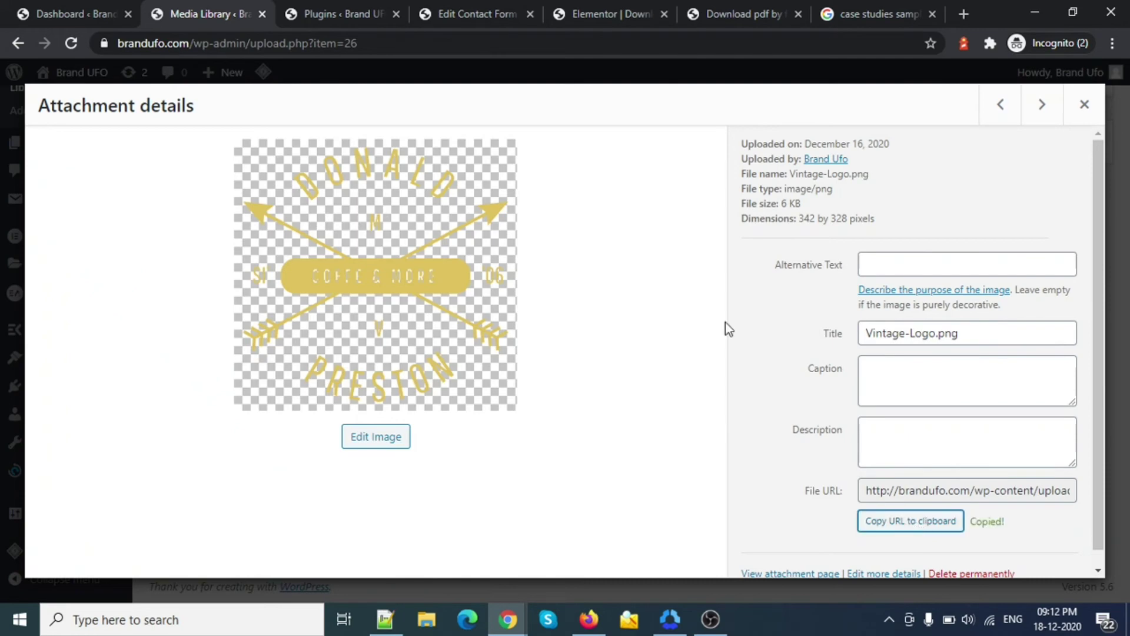
click(697, 4)
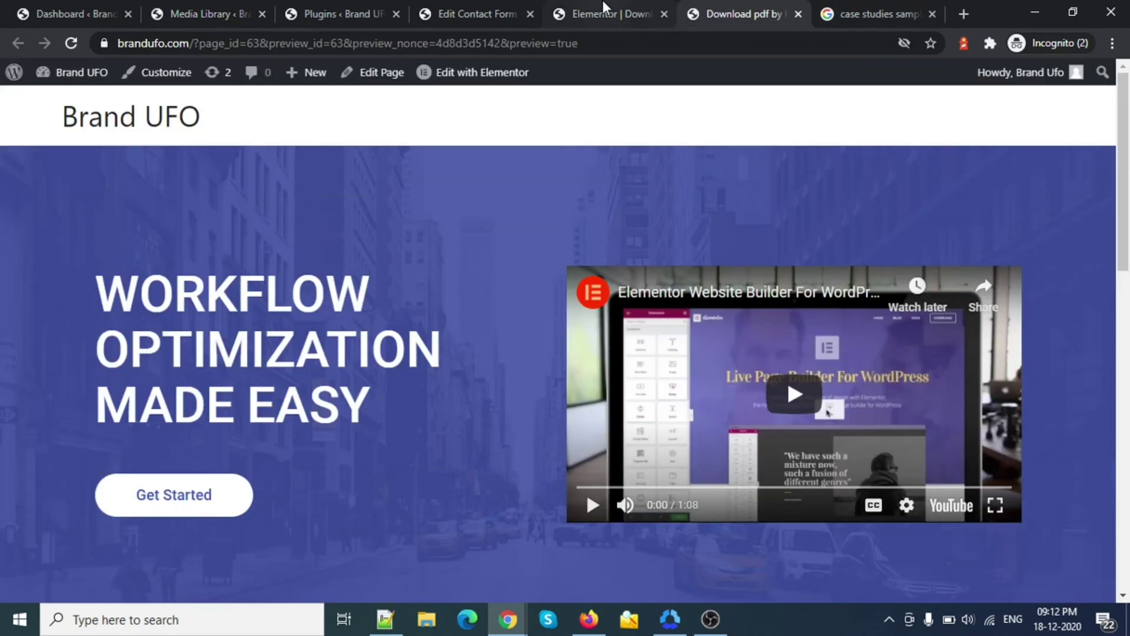
click(605, 8)
click(464, 18)
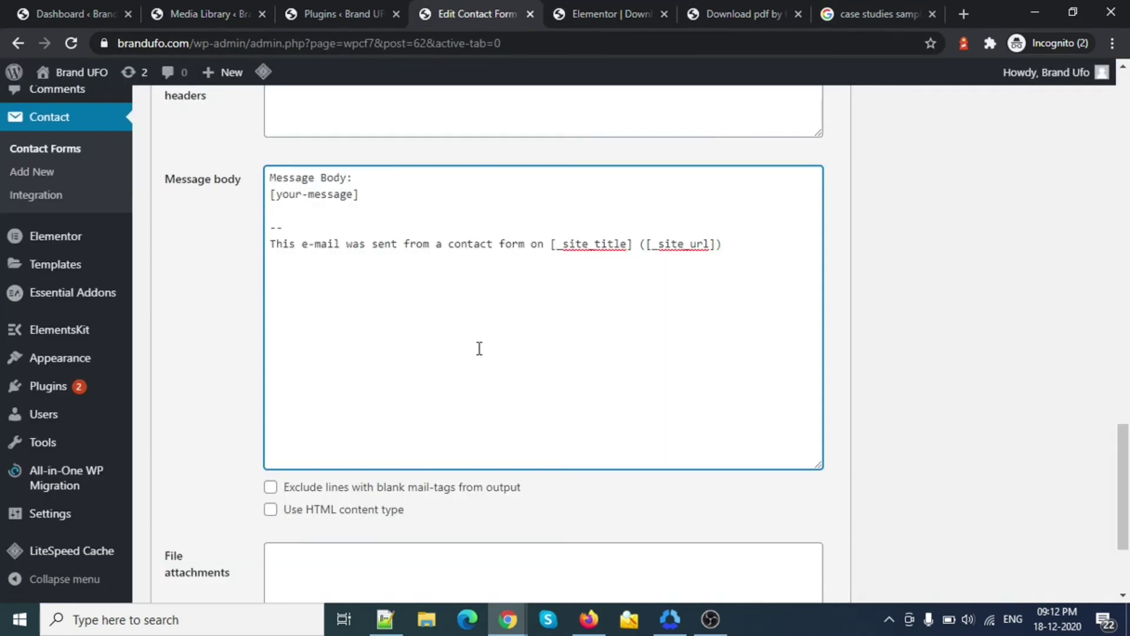
scroll(300, 259, down, 7)
scroll(298, 278, up, 15)
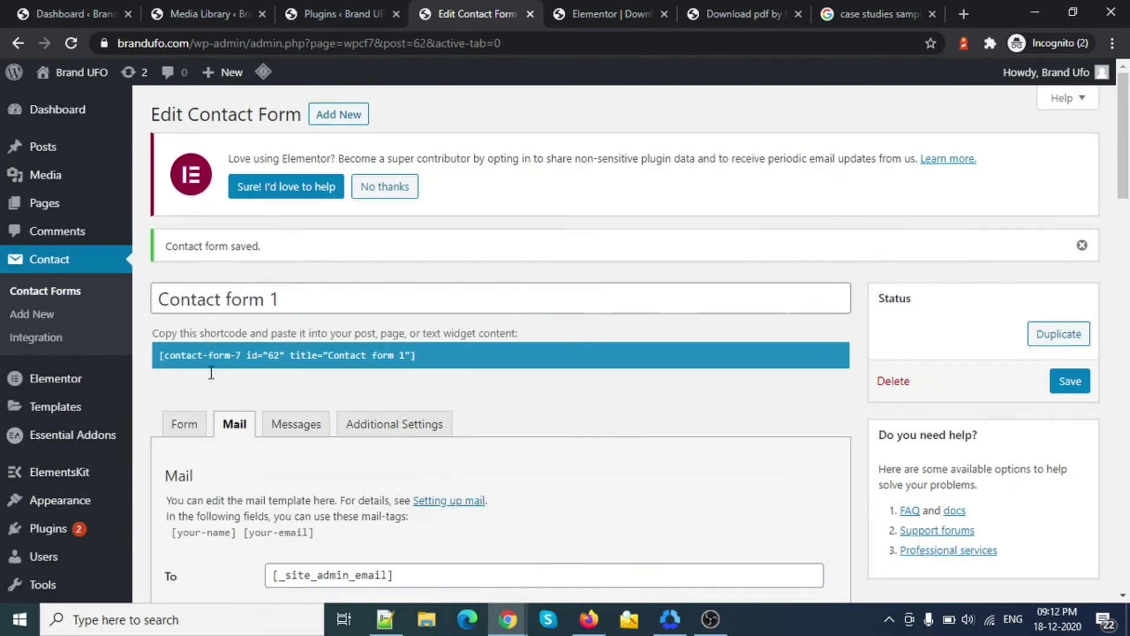
scroll(245, 411, down, 10)
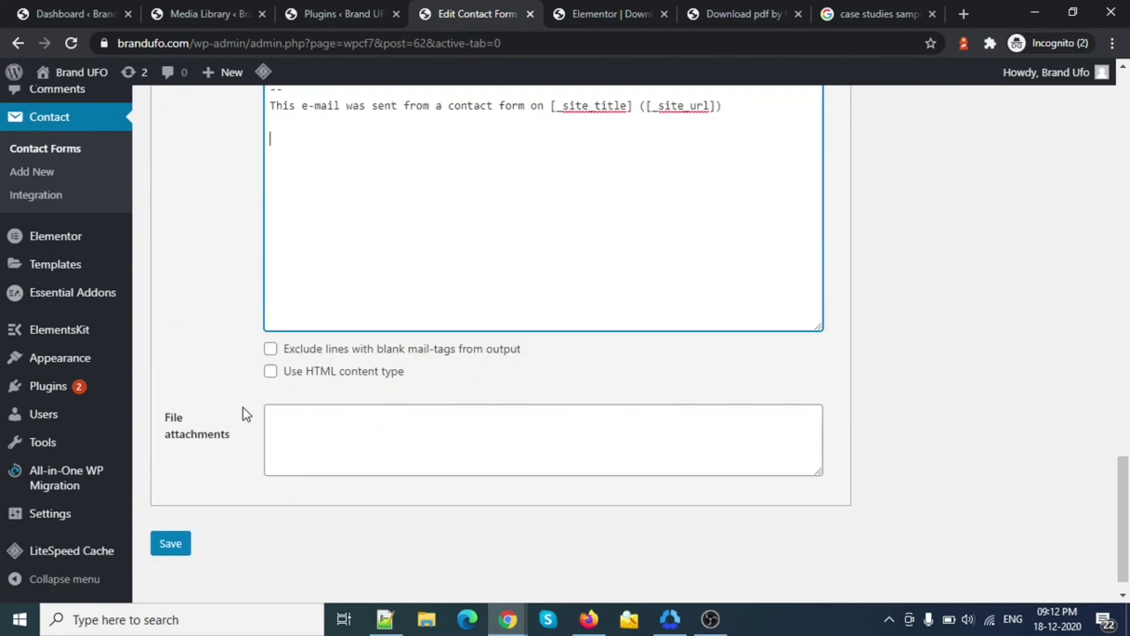
scroll(330, 265, up, 3)
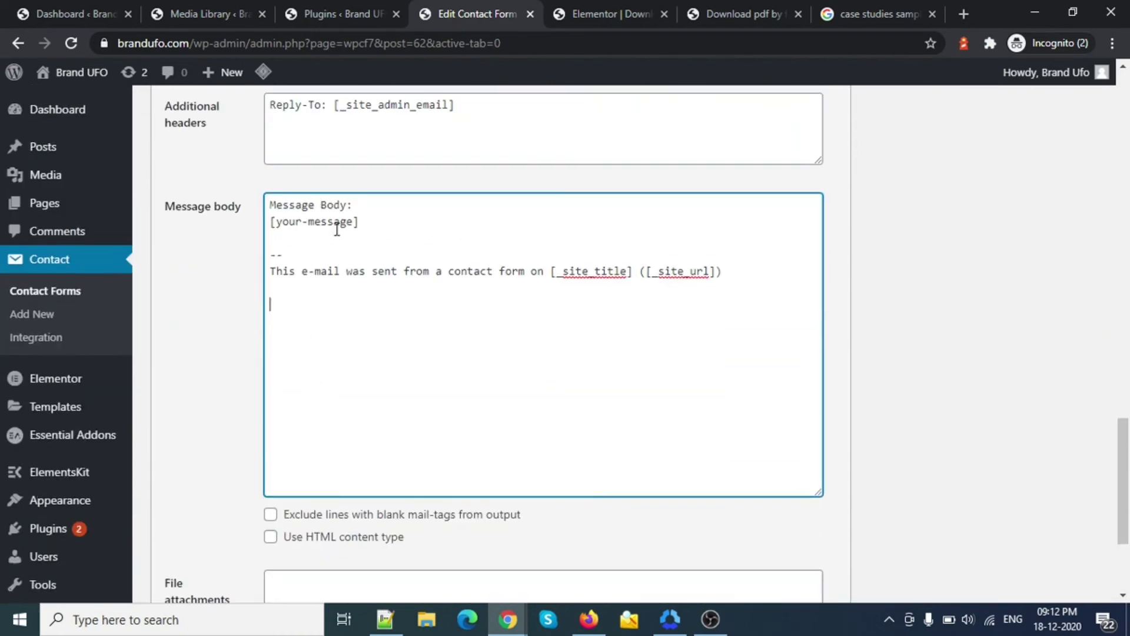
click(329, 301)
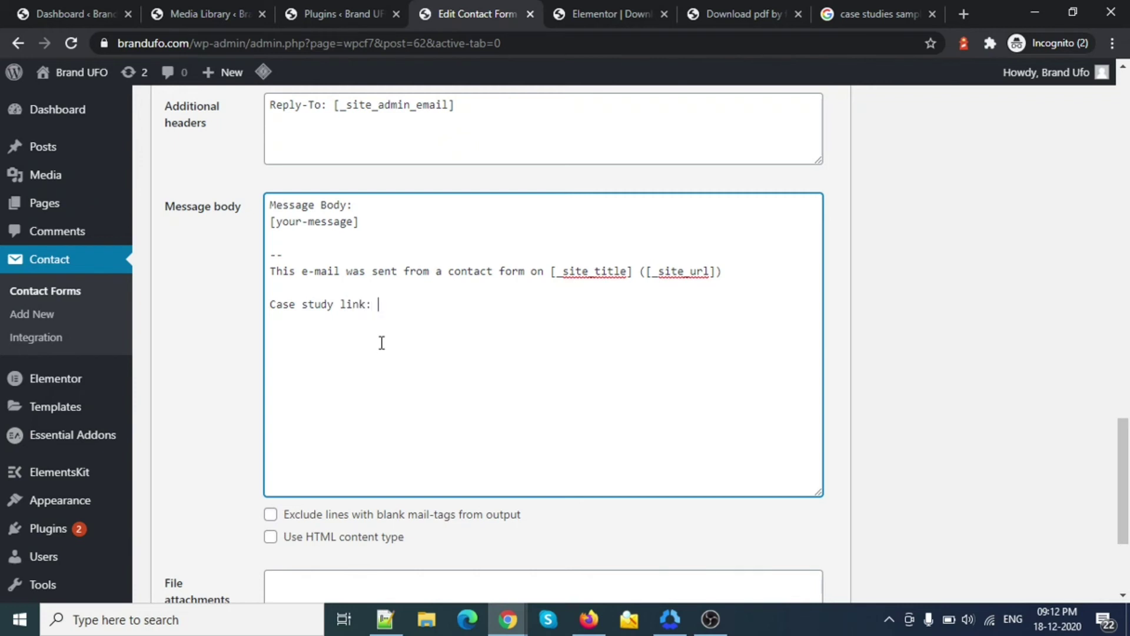
text(http://brandufo.com/wp-content/uploads/2020/12/Vintage-Logo.png)
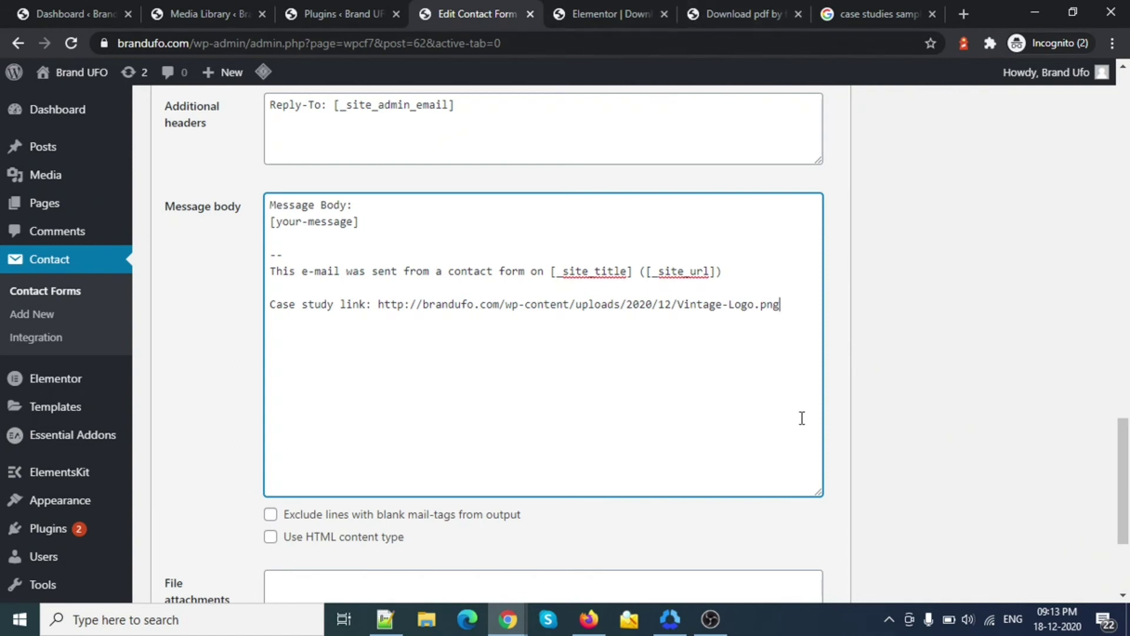
text(v)
key(BackSpace)
click(698, 369)
Save Contact form 1 and review the fields of its Mail and Mail (2) templates
scroll(660, 371, down, 2)
scroll(652, 372, down, 1)
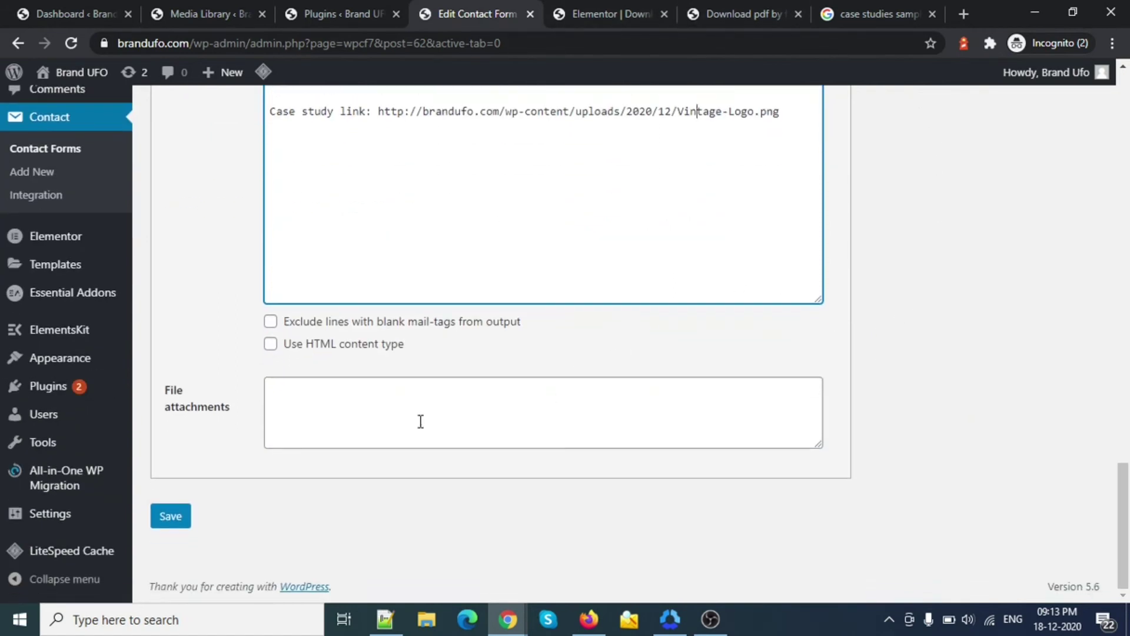
click(172, 518)
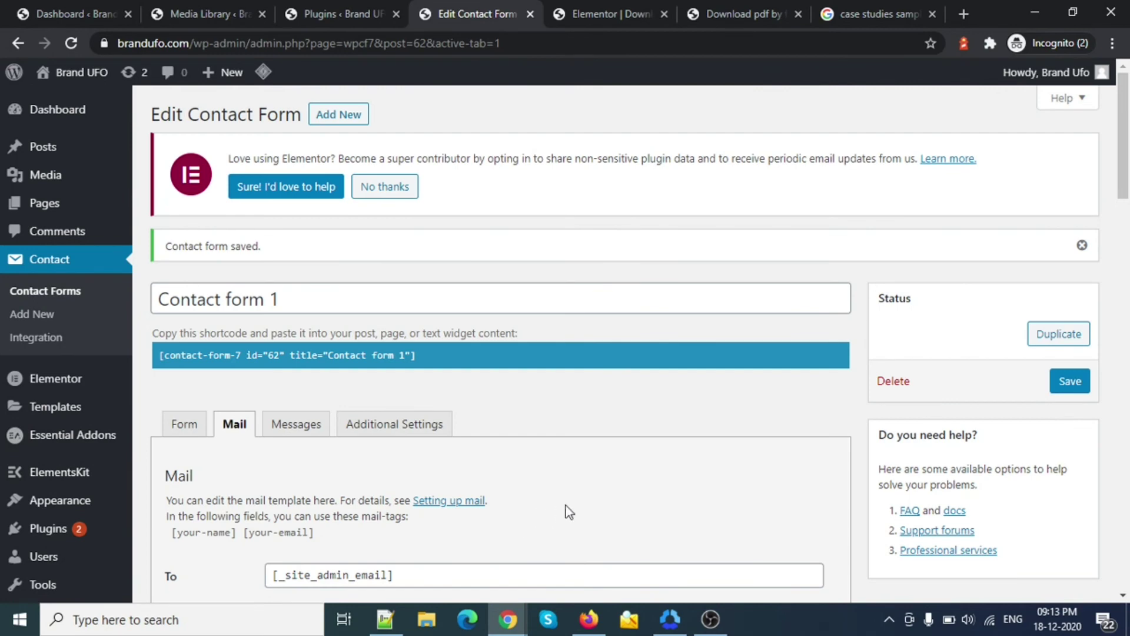
scroll(595, 419, down, 15)
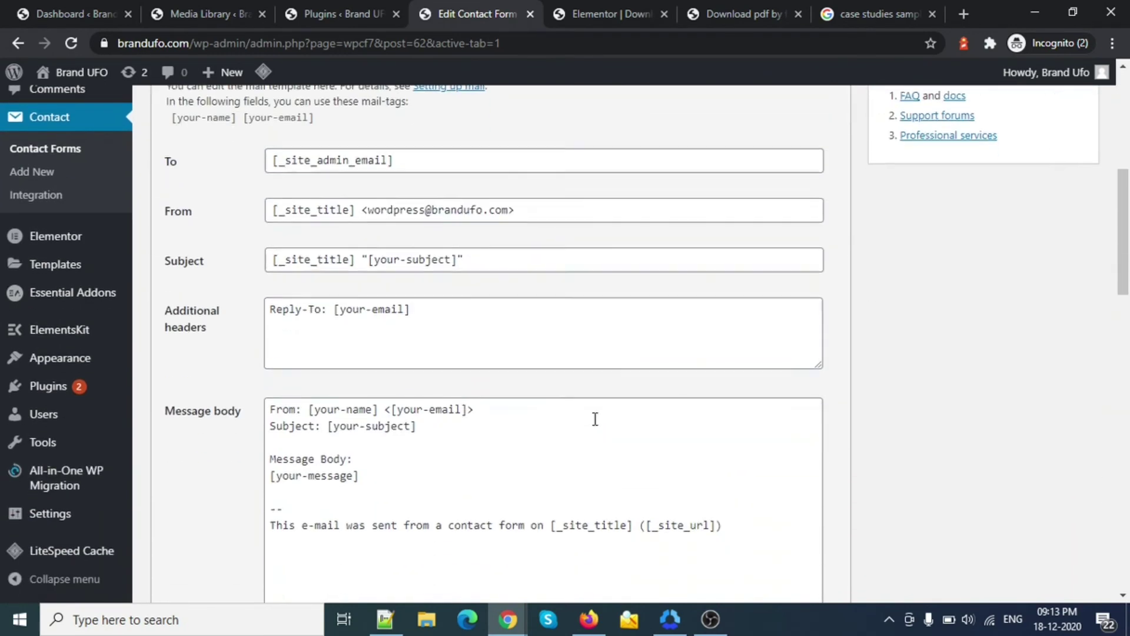
scroll(595, 419, down, 12)
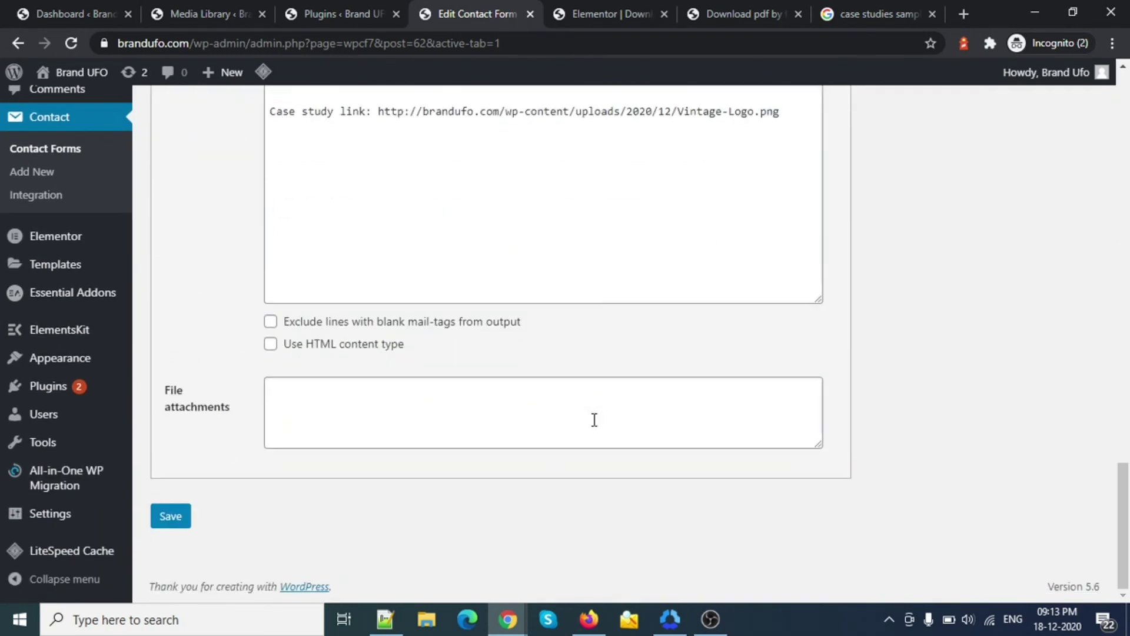
scroll(595, 420, up, 12)
scroll(594, 419, down, 12)
scroll(612, 328, up, 10)
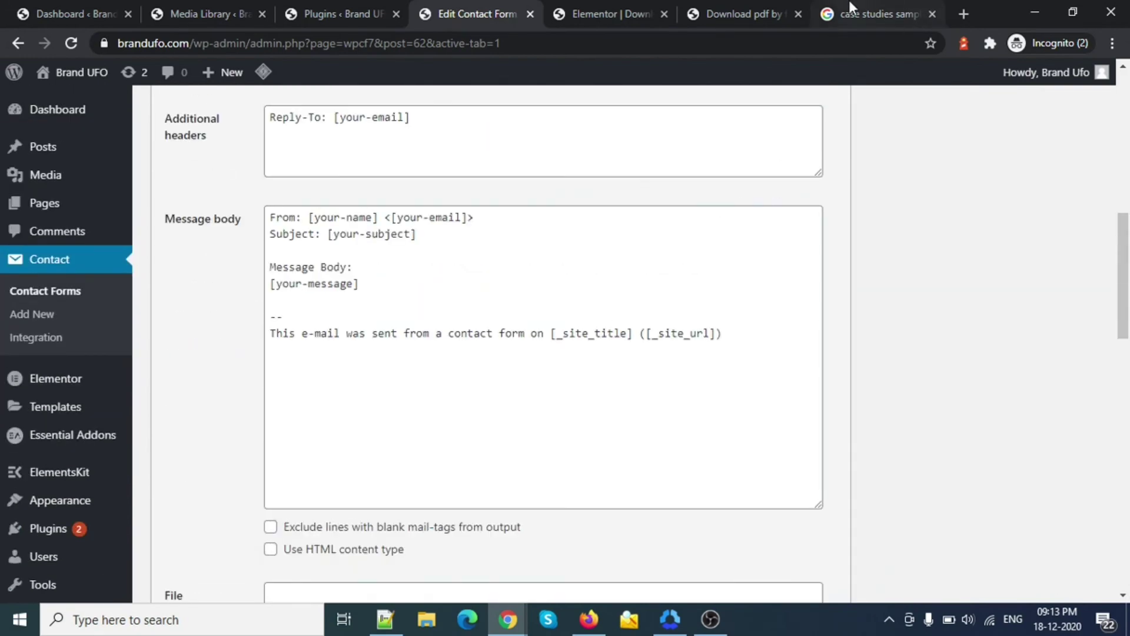
Search Google for "yopmail" in the sample PDF search tab and open the YOPmail disposable email site
click(849, 8)
click(567, 52)
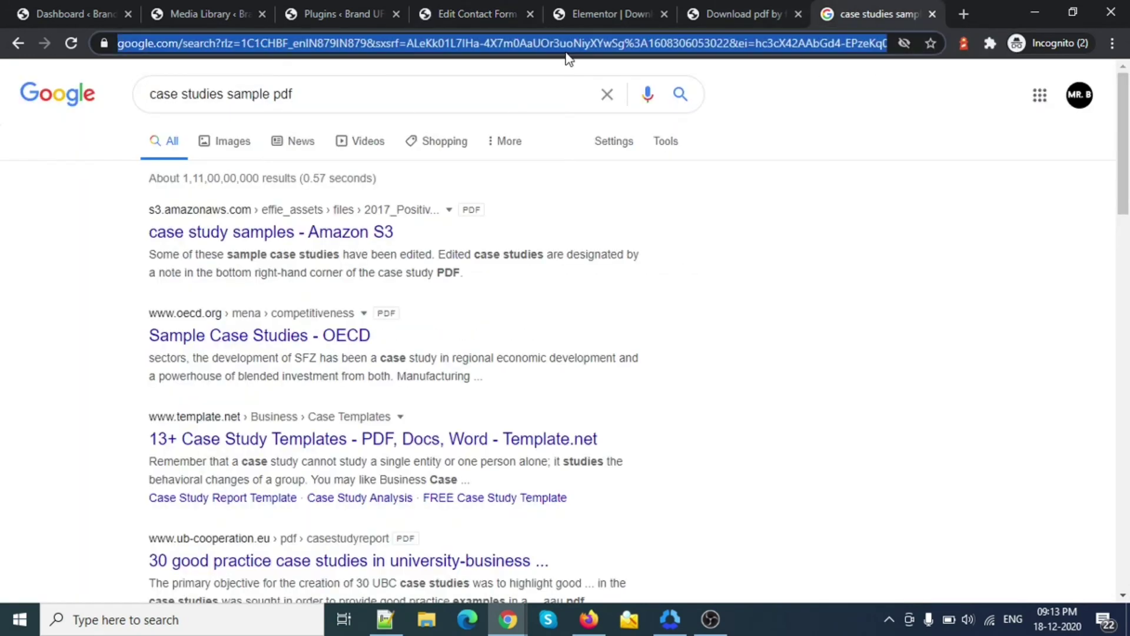
text(yopmail)
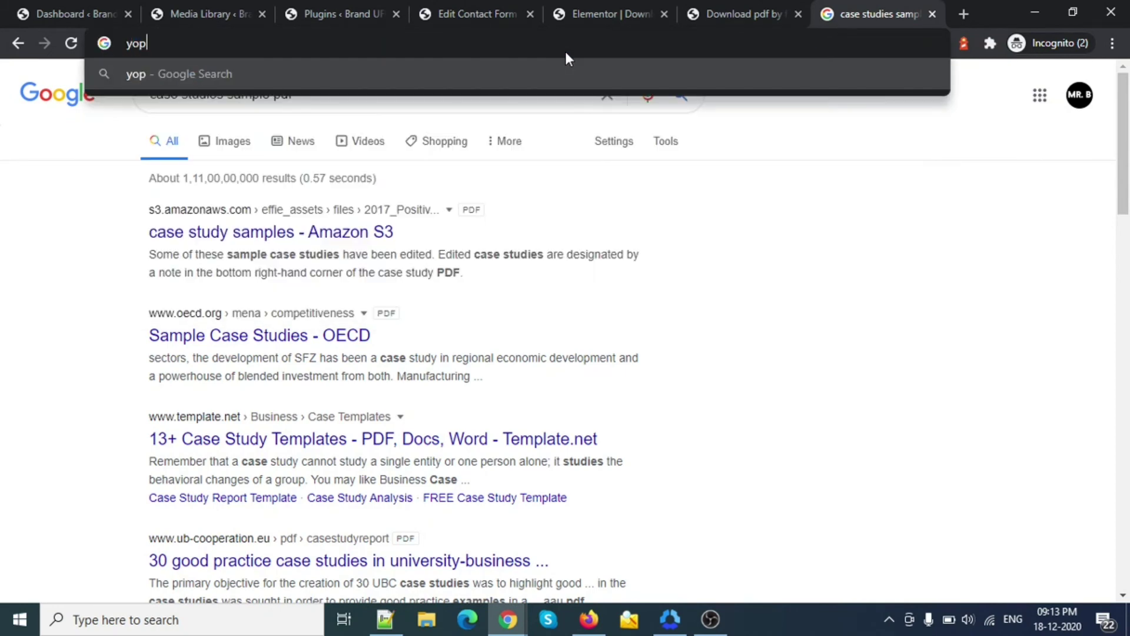
key(Return)
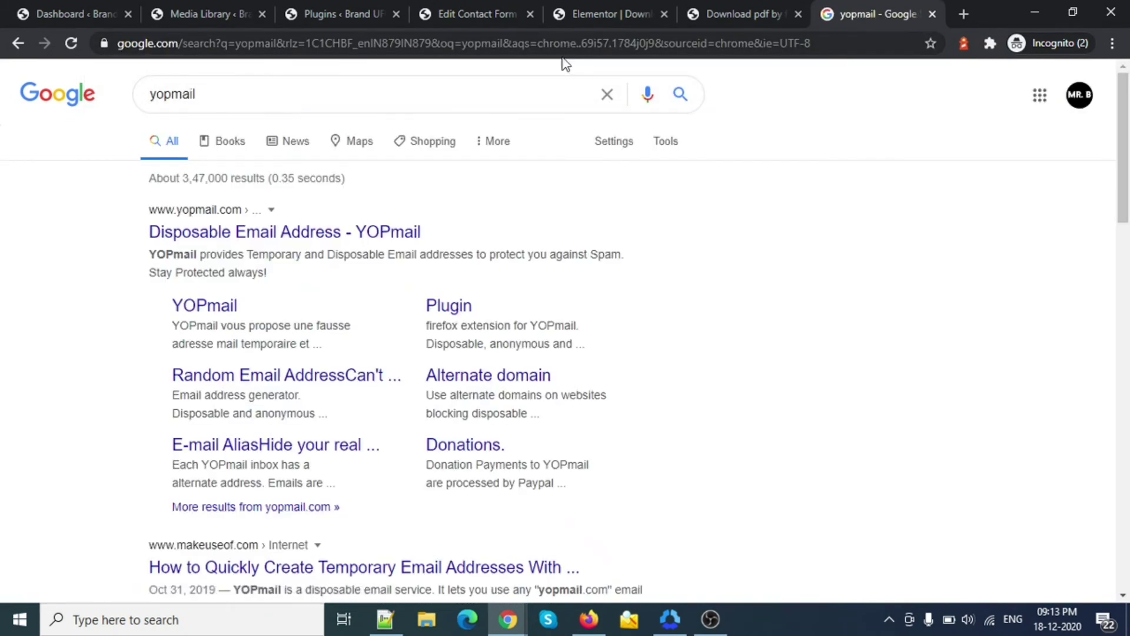
click(308, 246)
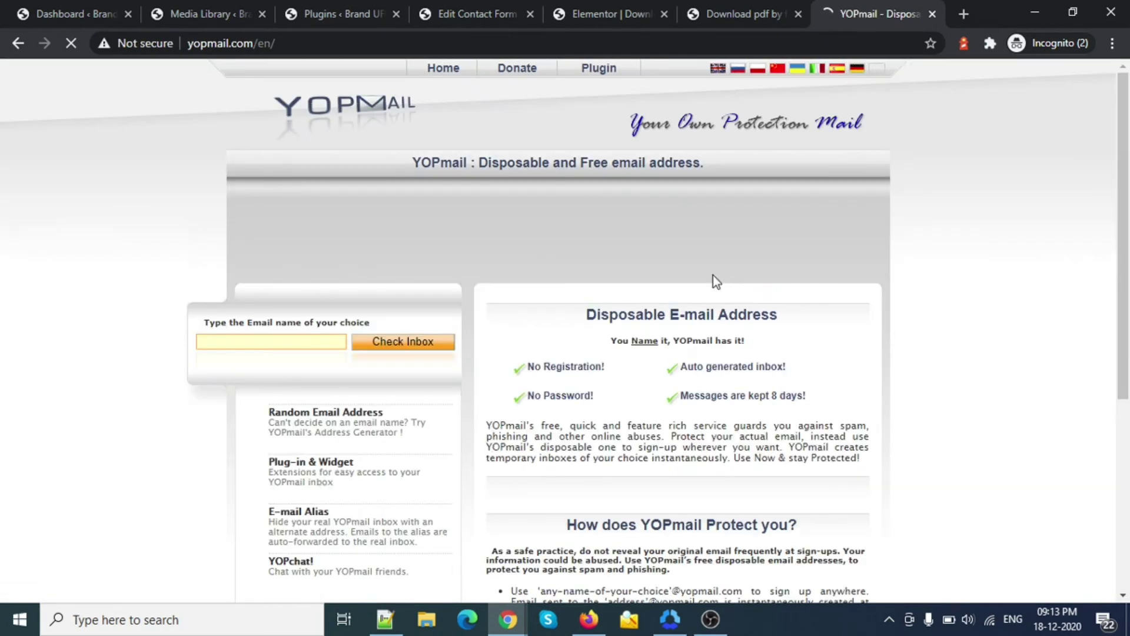
Enter the disposable inbox name on YOPmail and open its inbox, closing the advertising tabs that pop up
click(271, 341)
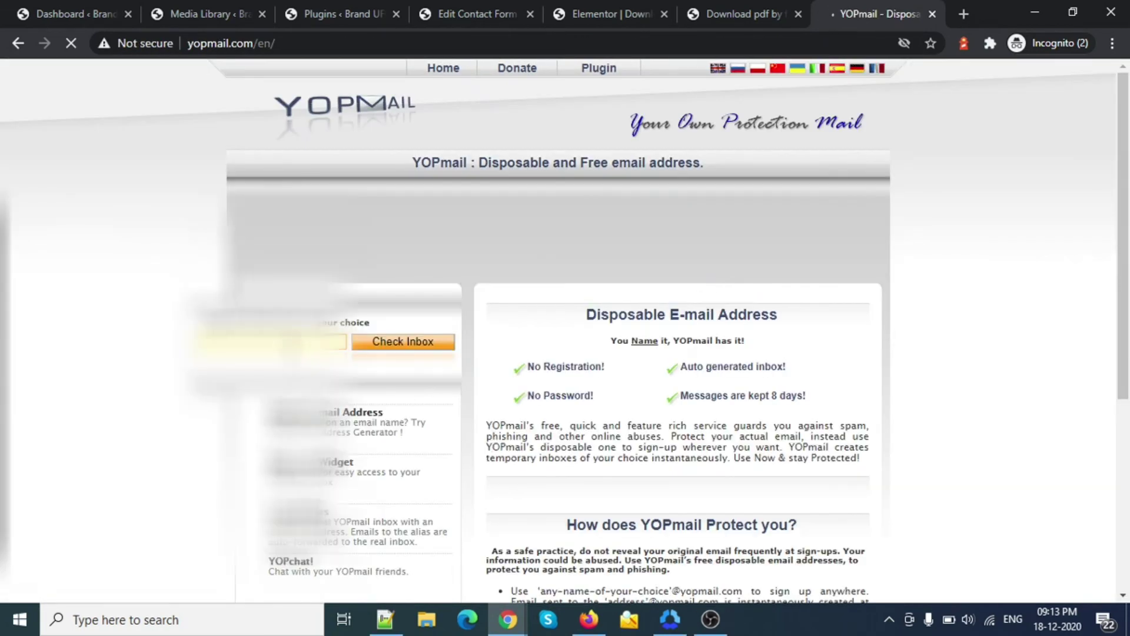
click(381, 298)
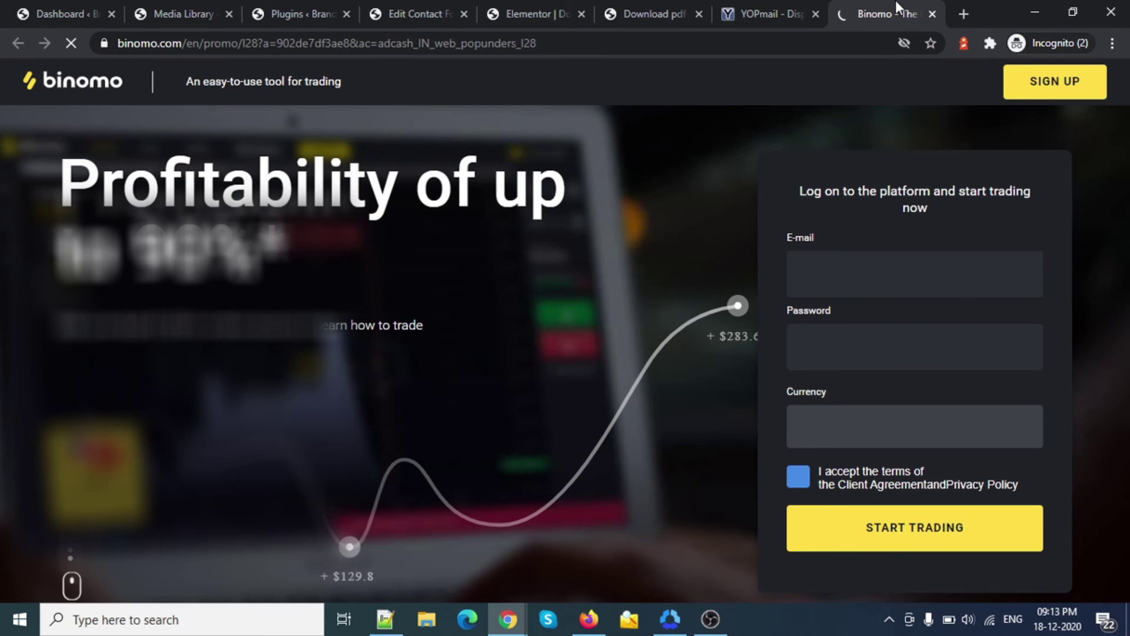
middle_click(898, 9)
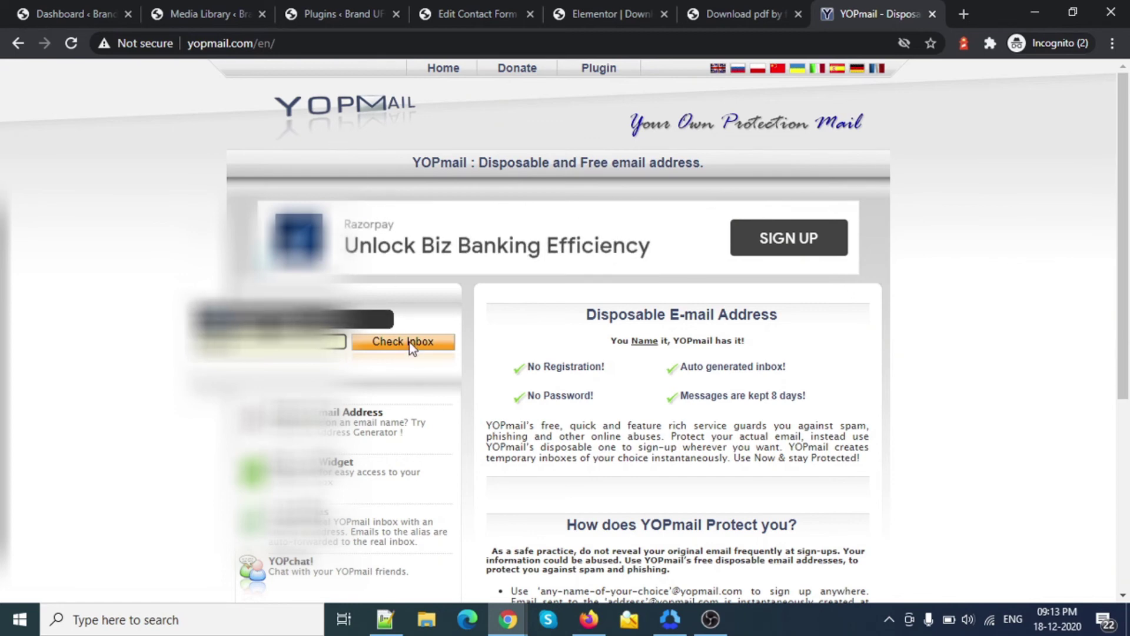
click(373, 342)
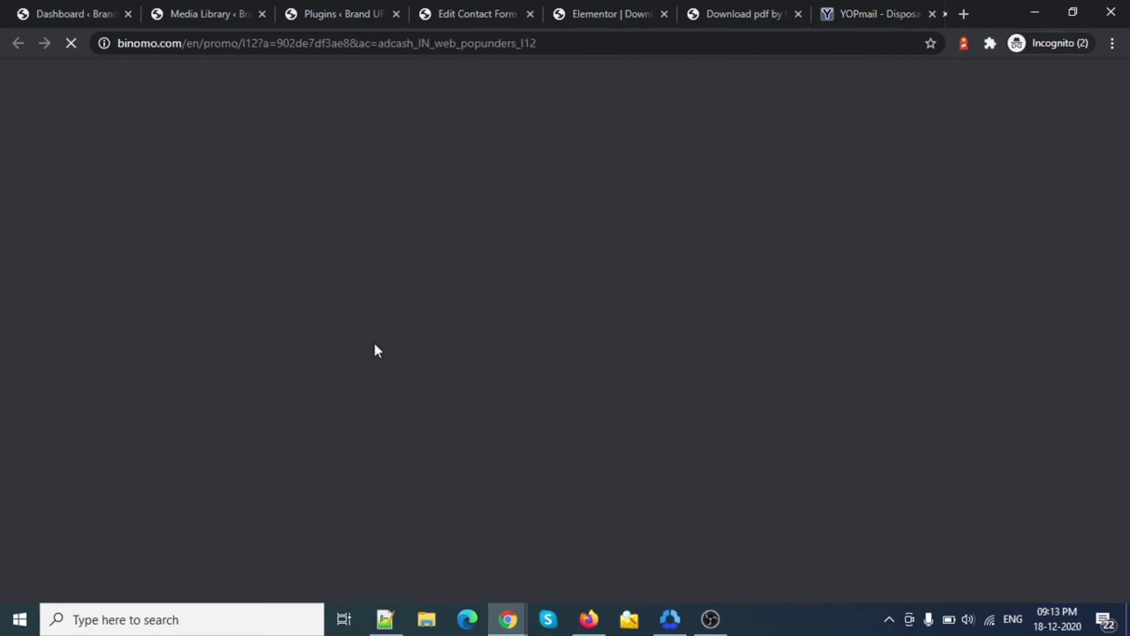
key(ctrl+w)
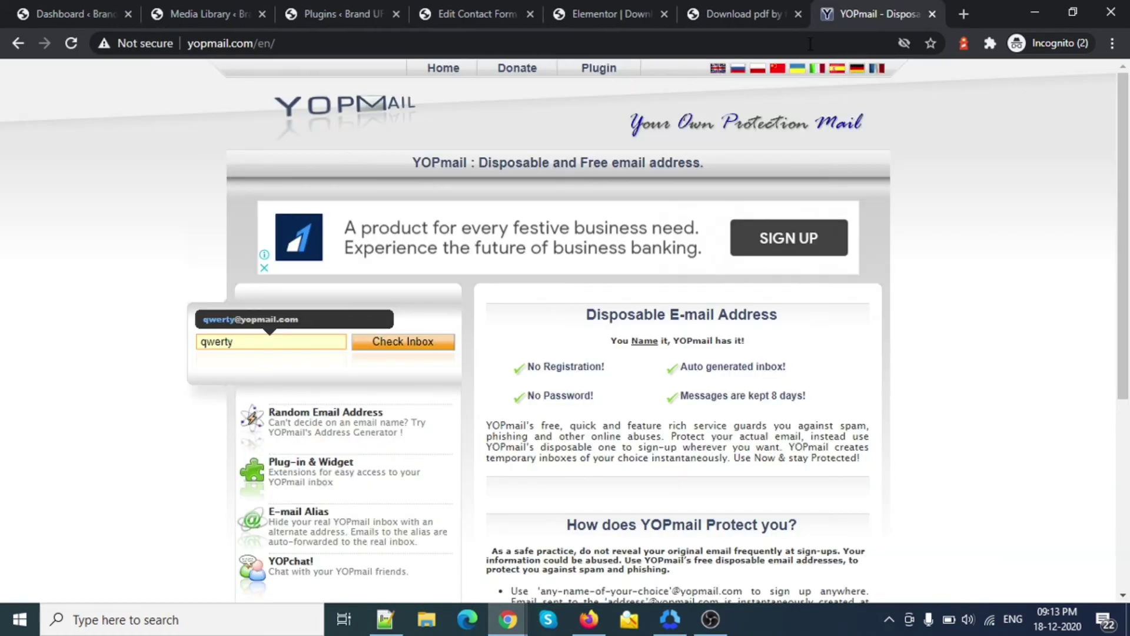
click(406, 352)
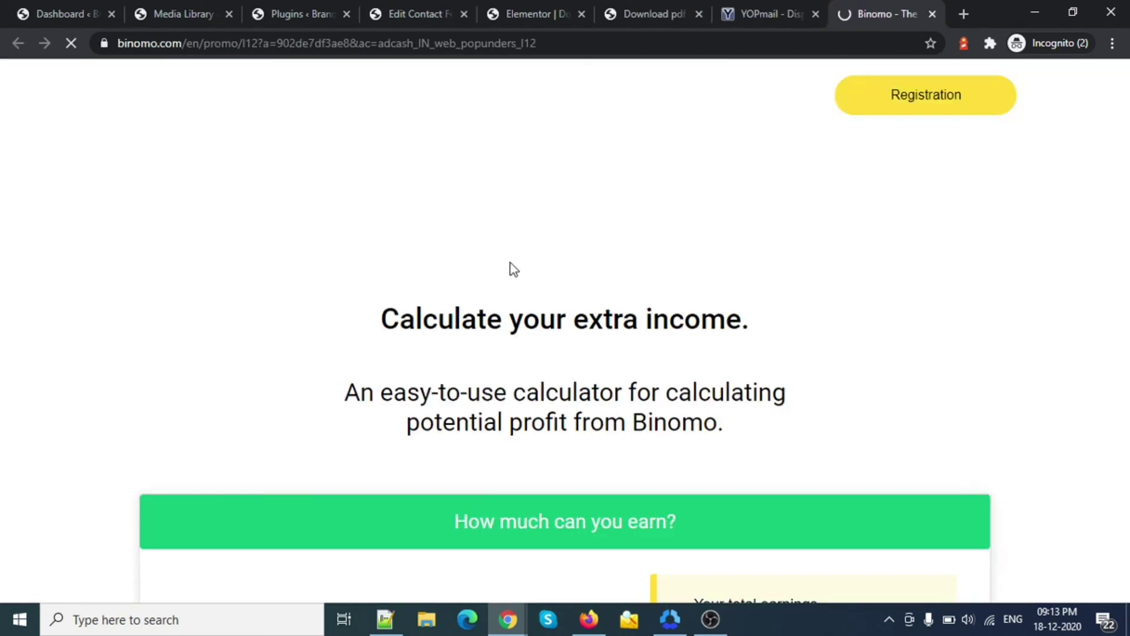
key(ctrl+w)
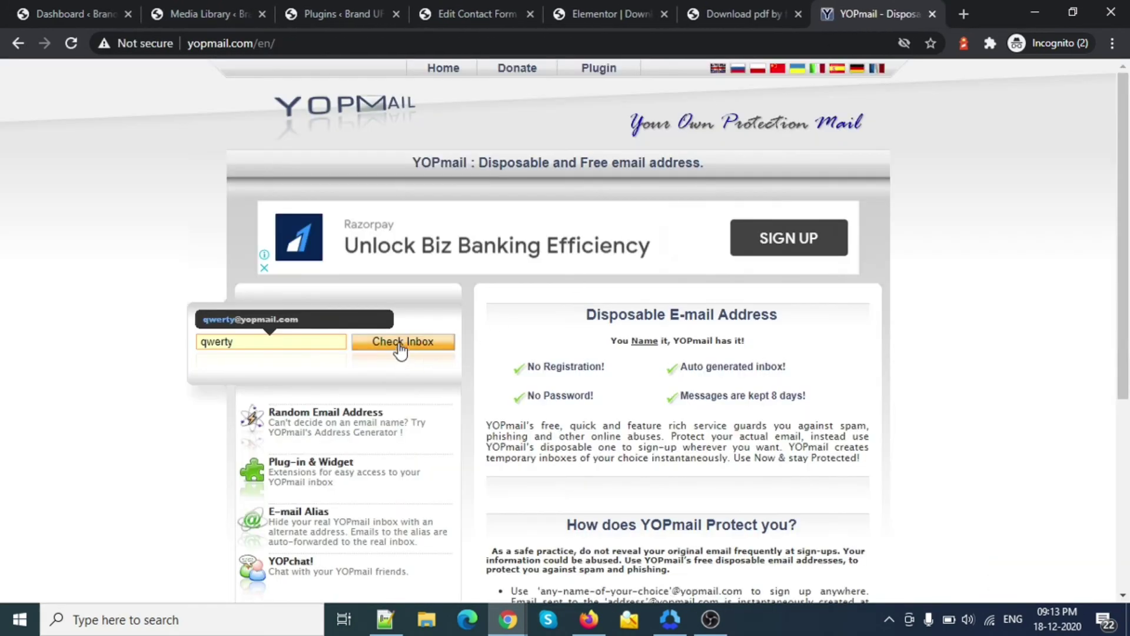
click(402, 348)
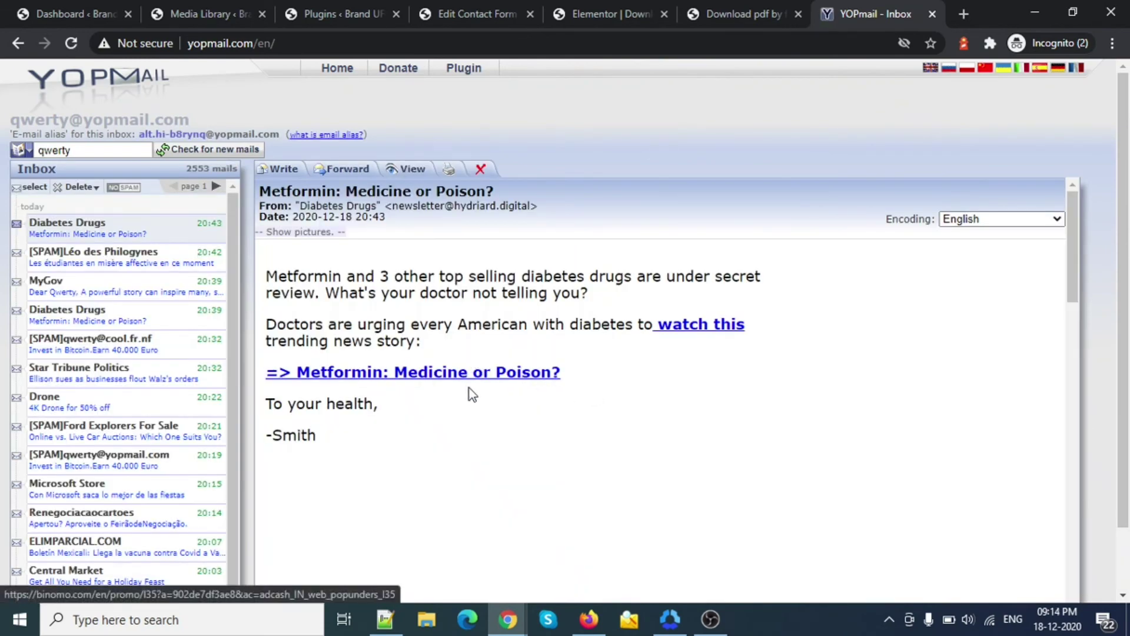
Look over Contact form 1's Mail template and the form shortcode section of the landing page in the Elementor editor
click(594, 13)
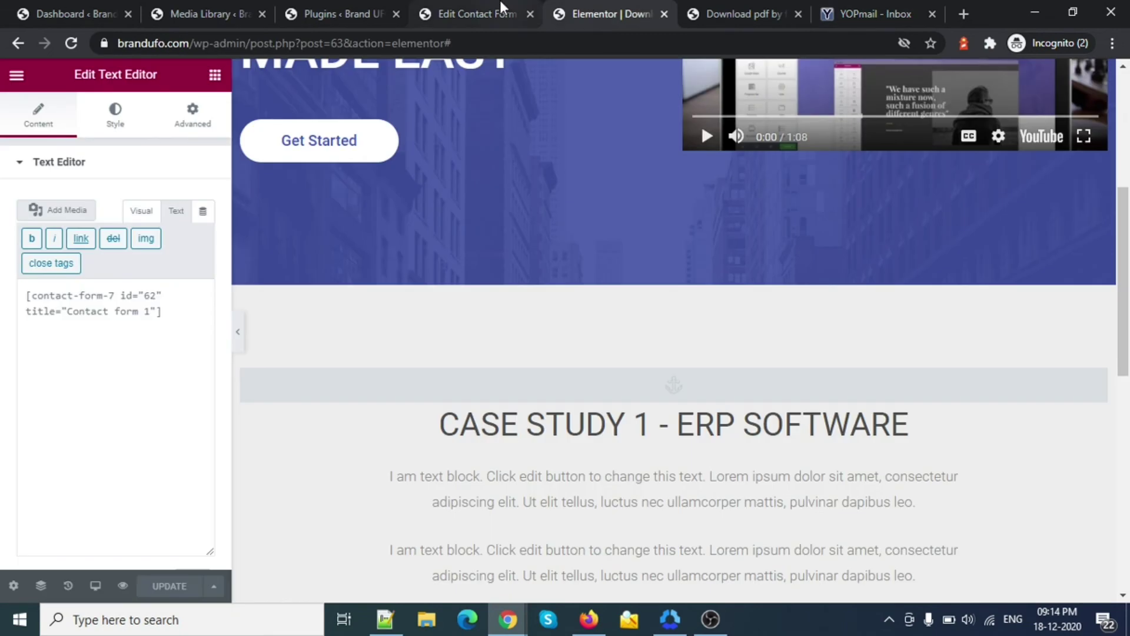
click(502, 8)
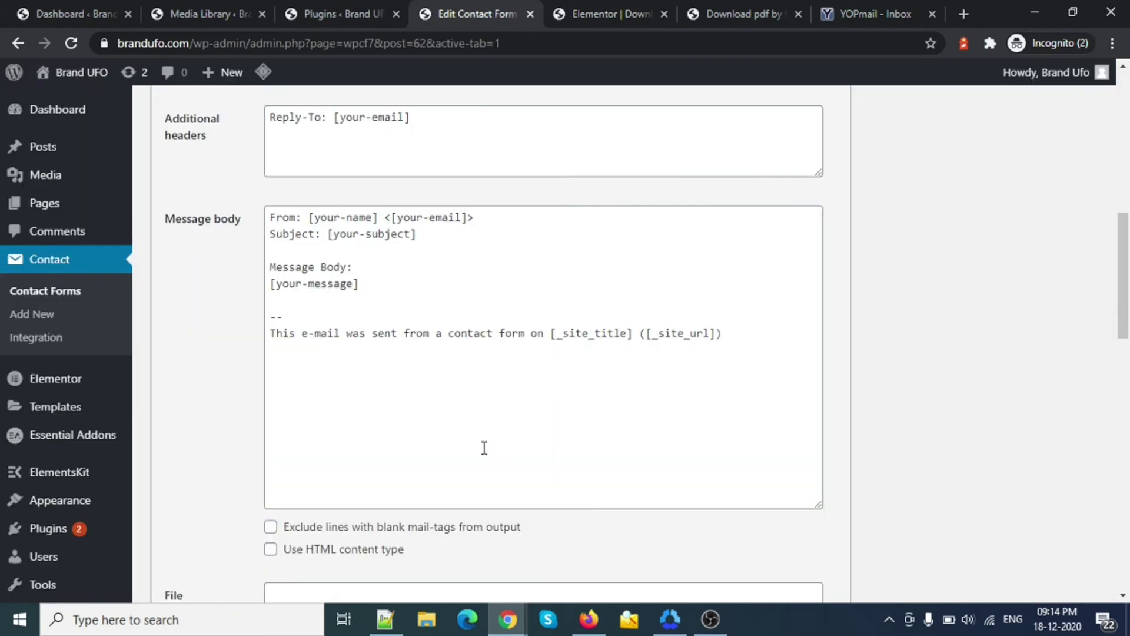
scroll(482, 446, up, 9)
click(653, 8)
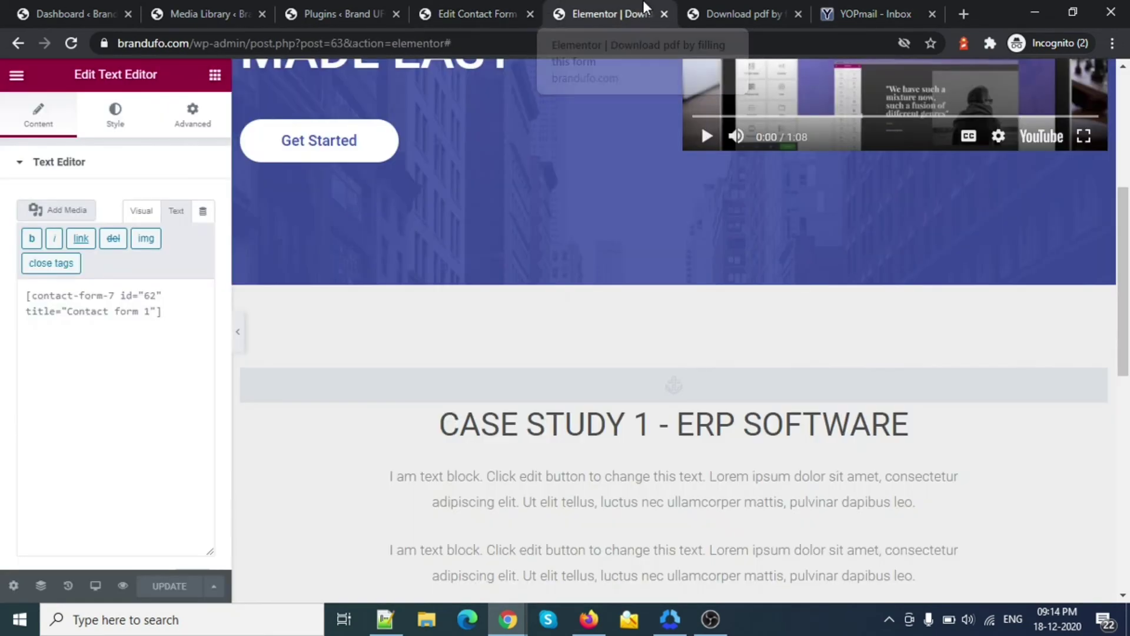
scroll(652, 303, down, 7)
scroll(675, 412, down, 3)
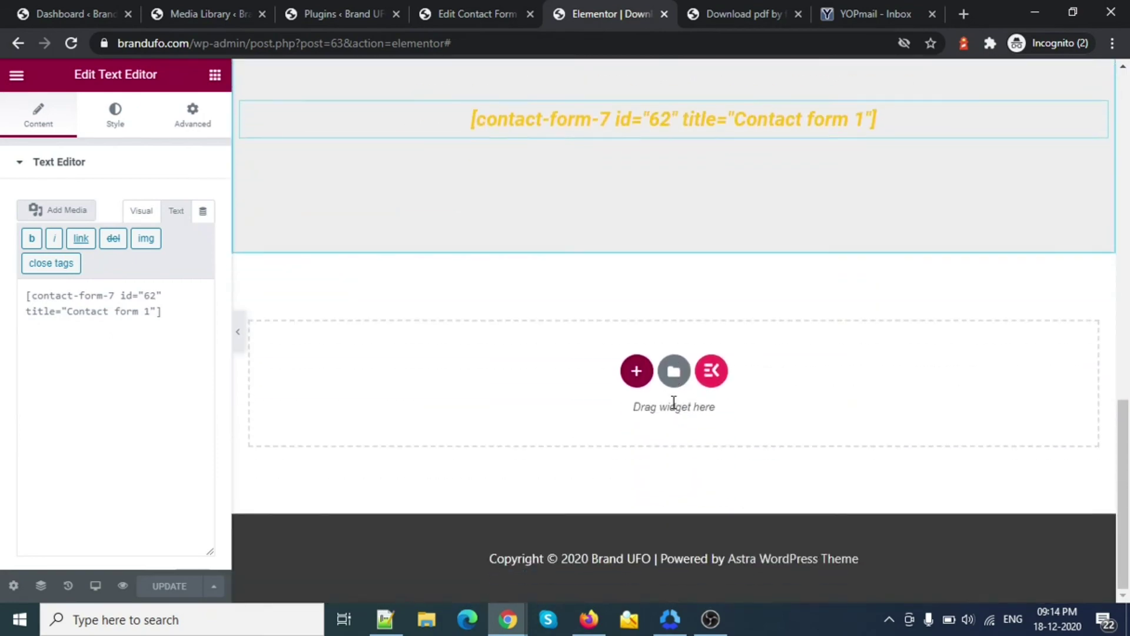
scroll(675, 412, up, 5)
Reload the landing page preview, fill in the case study form with a test name and the YOPmail e-mail address, and submit it
click(743, 14)
scroll(450, 412, down, 10)
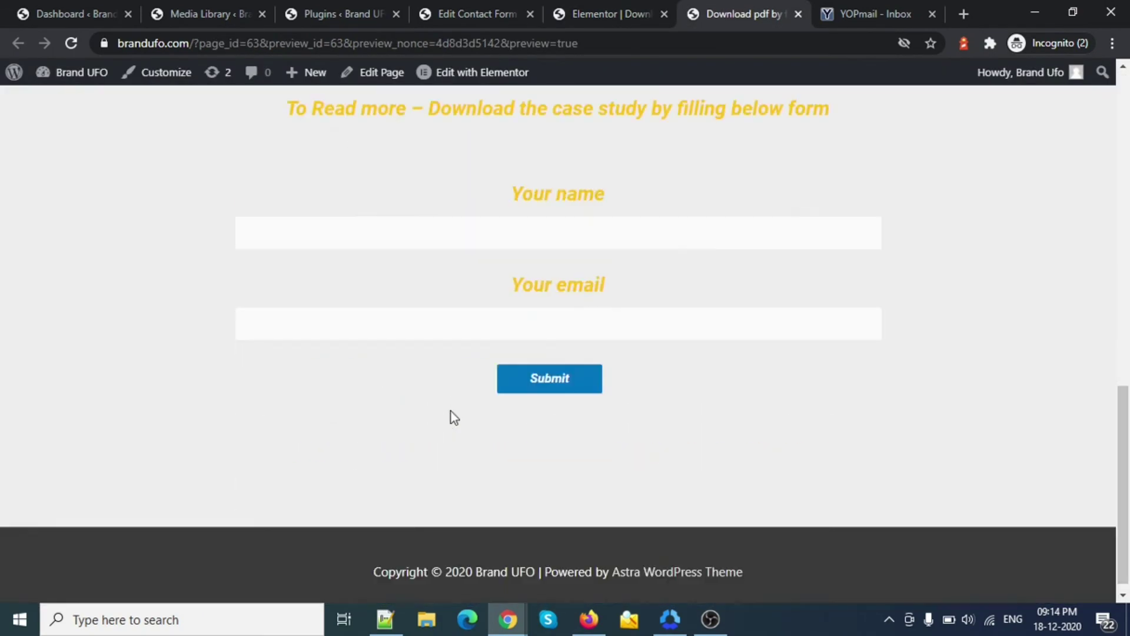
click(71, 44)
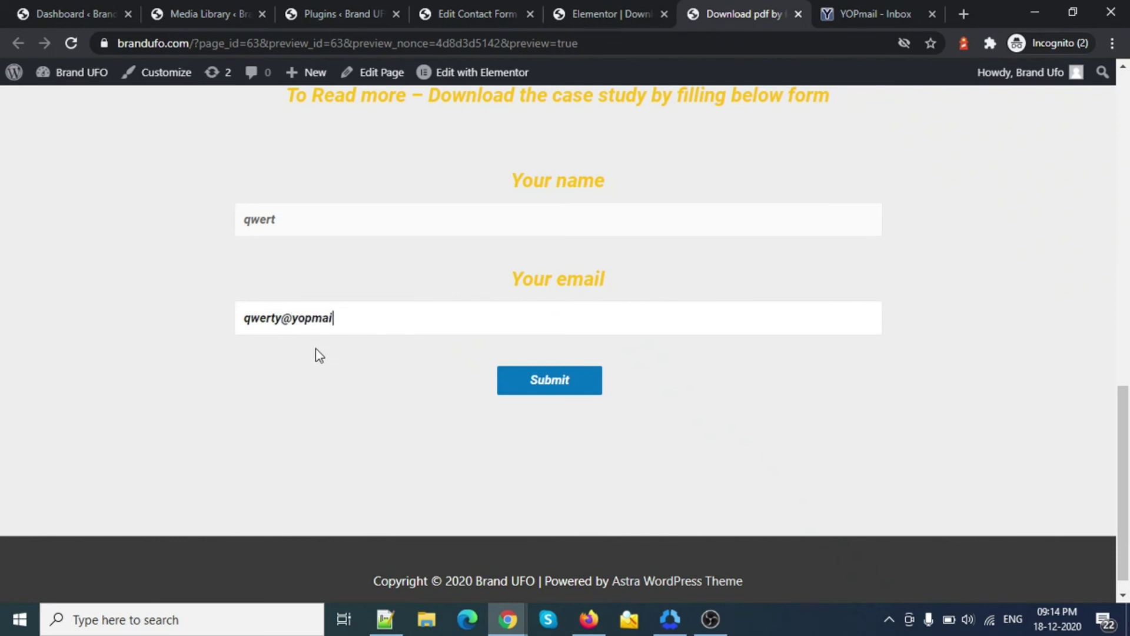
text(.com)
click(370, 431)
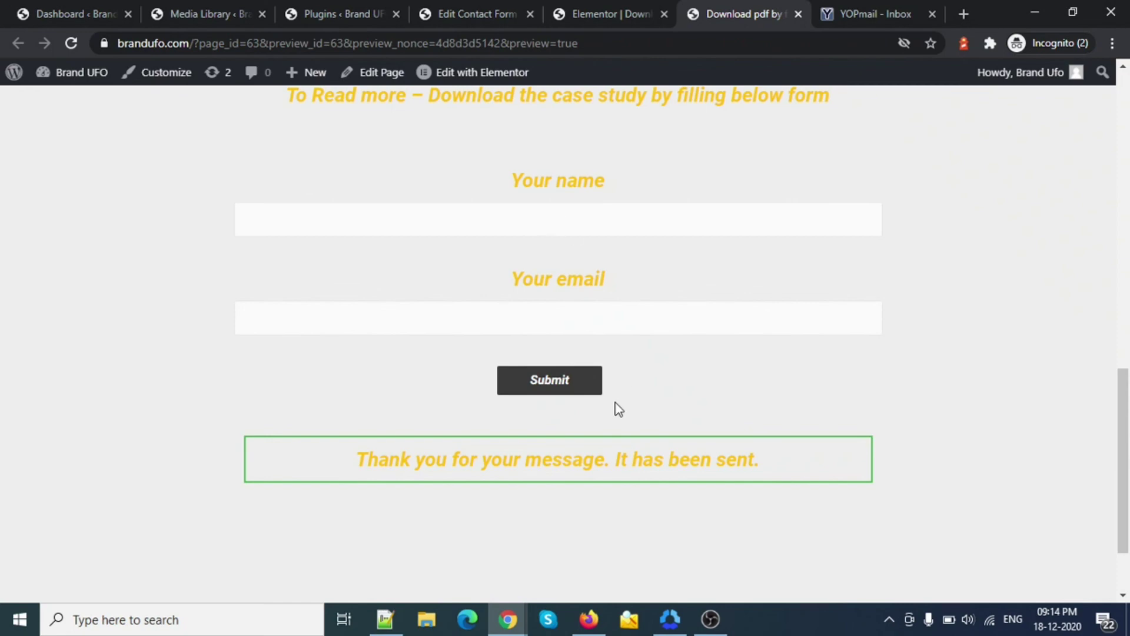
Check the case study link in the Mail (2) message body of Contact form 1
click(465, 14)
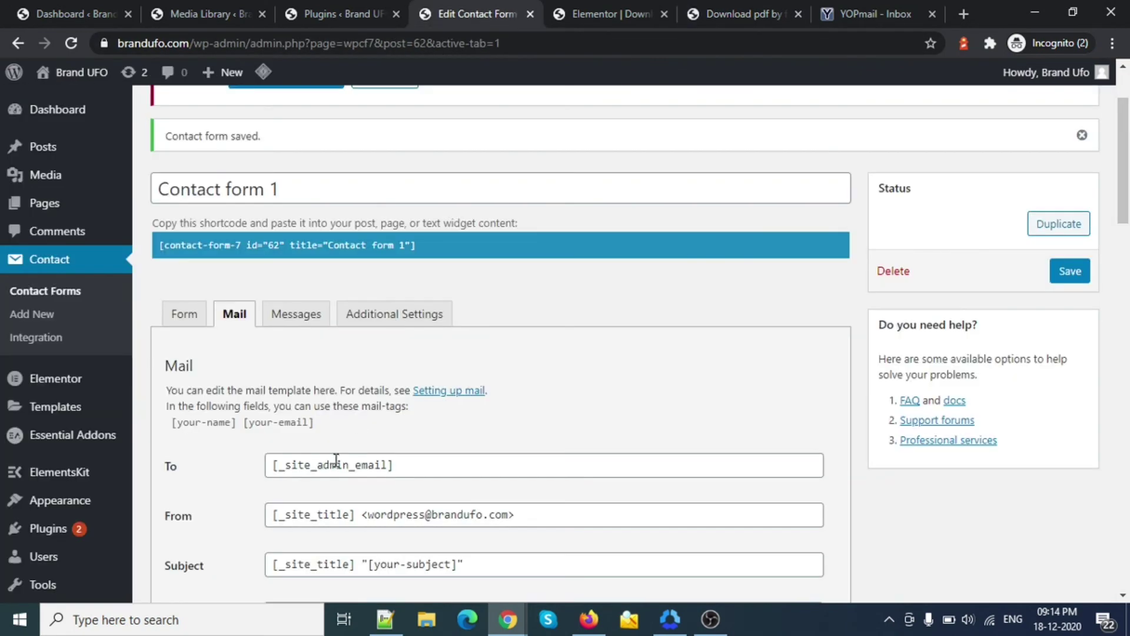
scroll(335, 459, down, 10)
scroll(497, 356, up, 4)
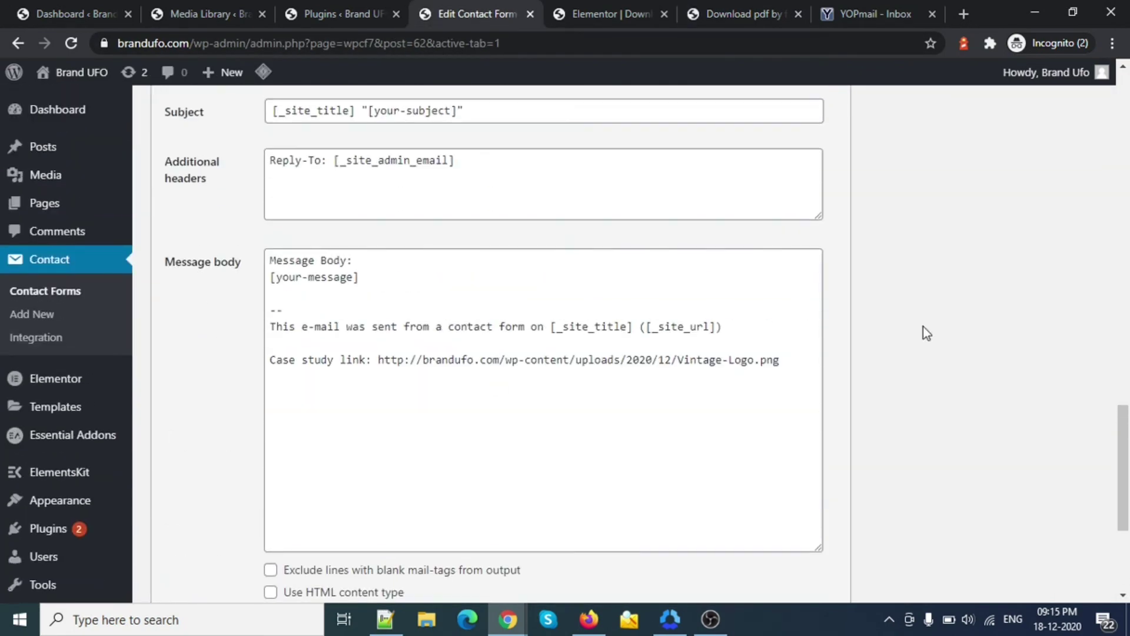
drag(785, 360, 372, 365)
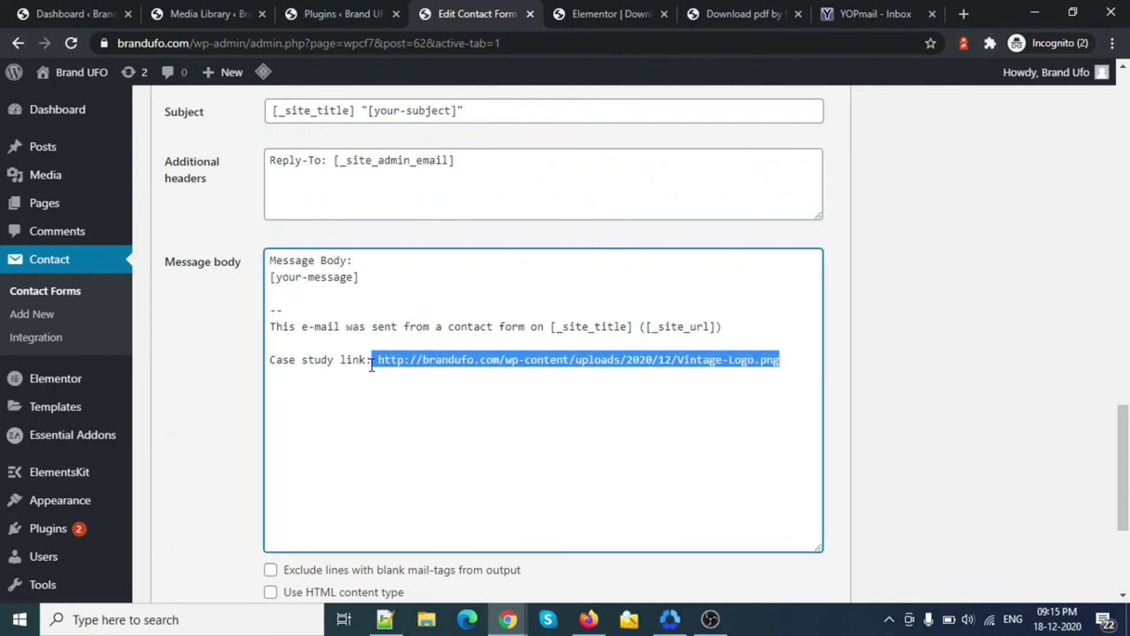
click(558, 442)
Check the YOPmail inbox for new mails, close the advertising tab, and read the Brand UFO autoresponder message
click(871, 15)
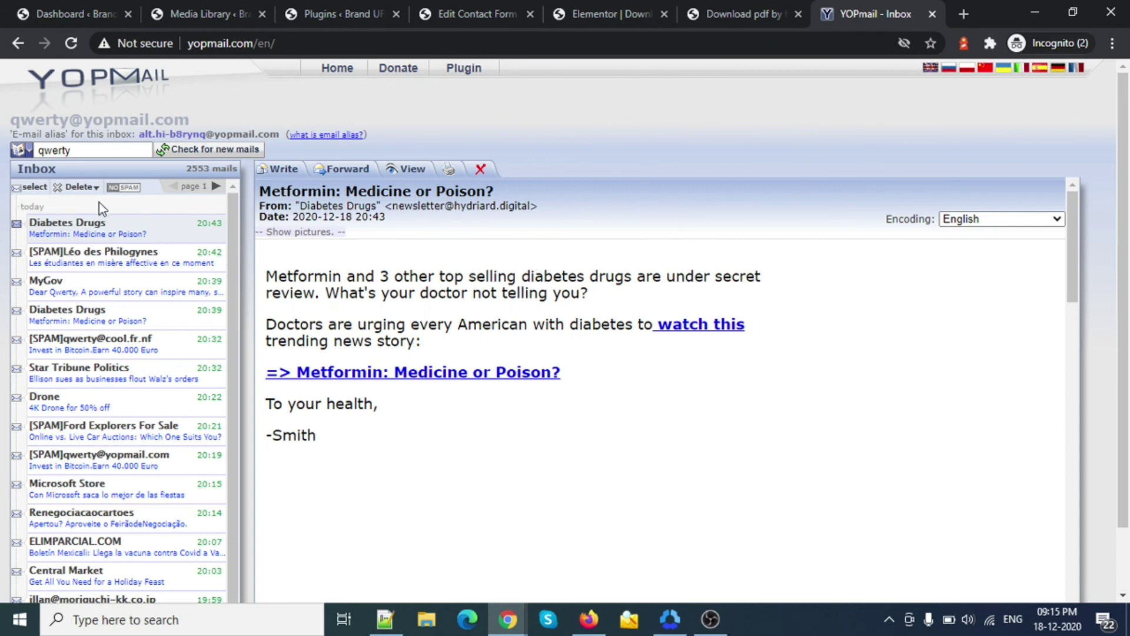
click(179, 152)
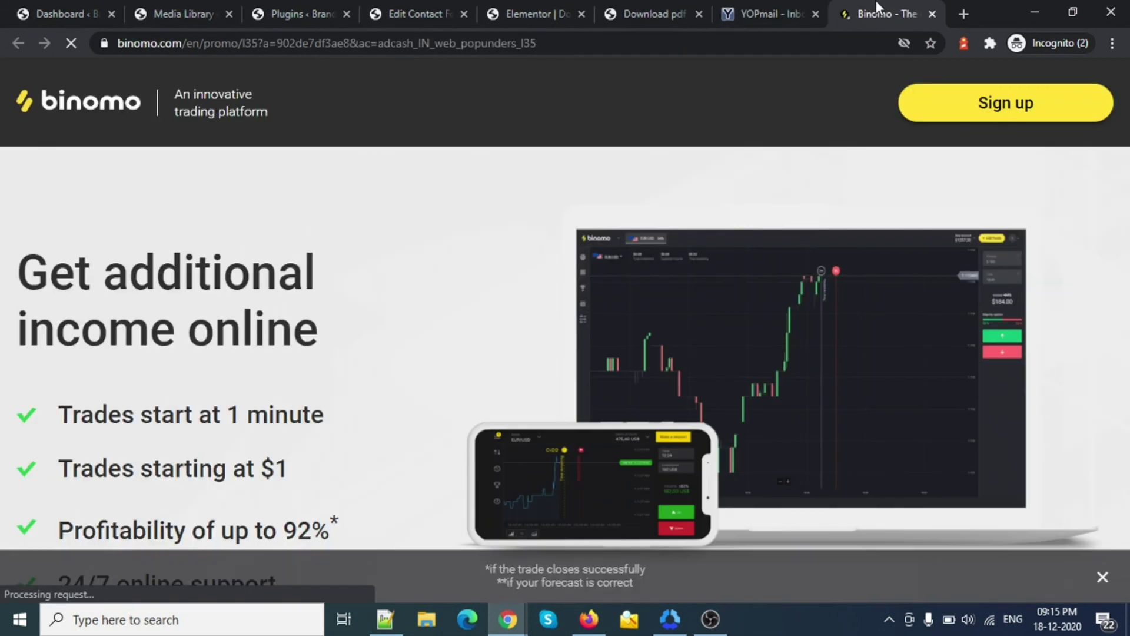
click(934, 14)
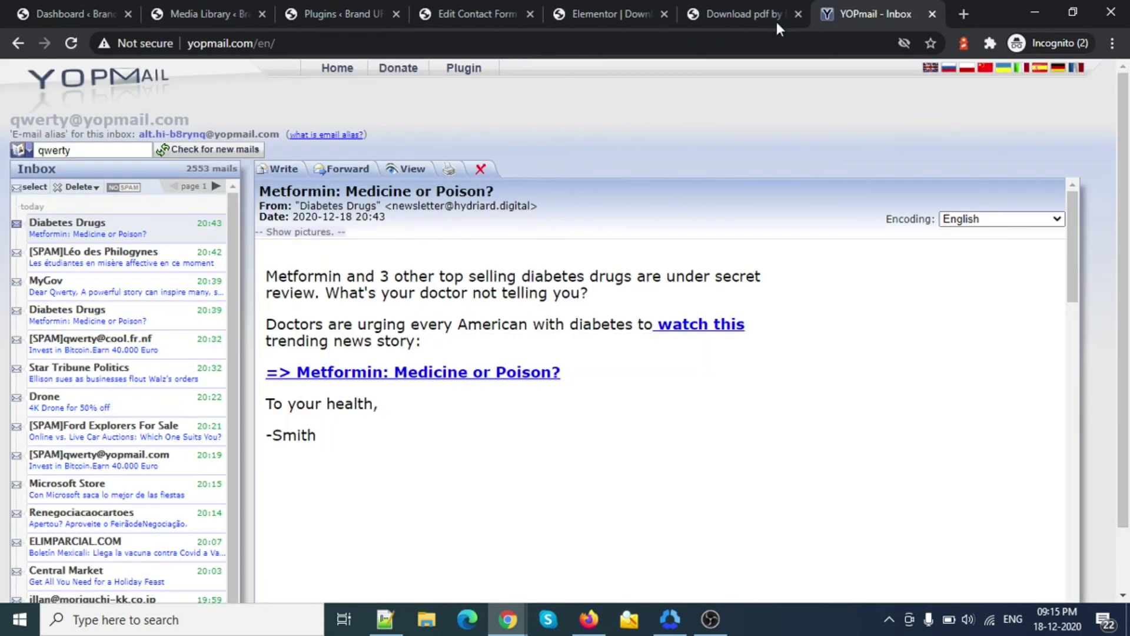
click(203, 150)
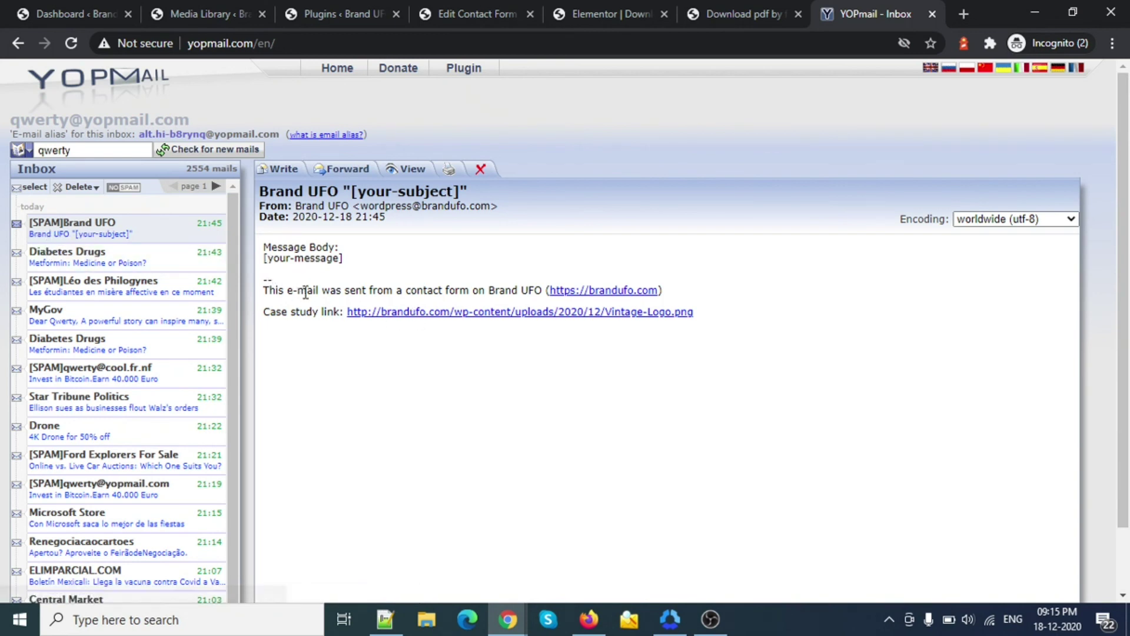
drag(268, 290, 589, 293)
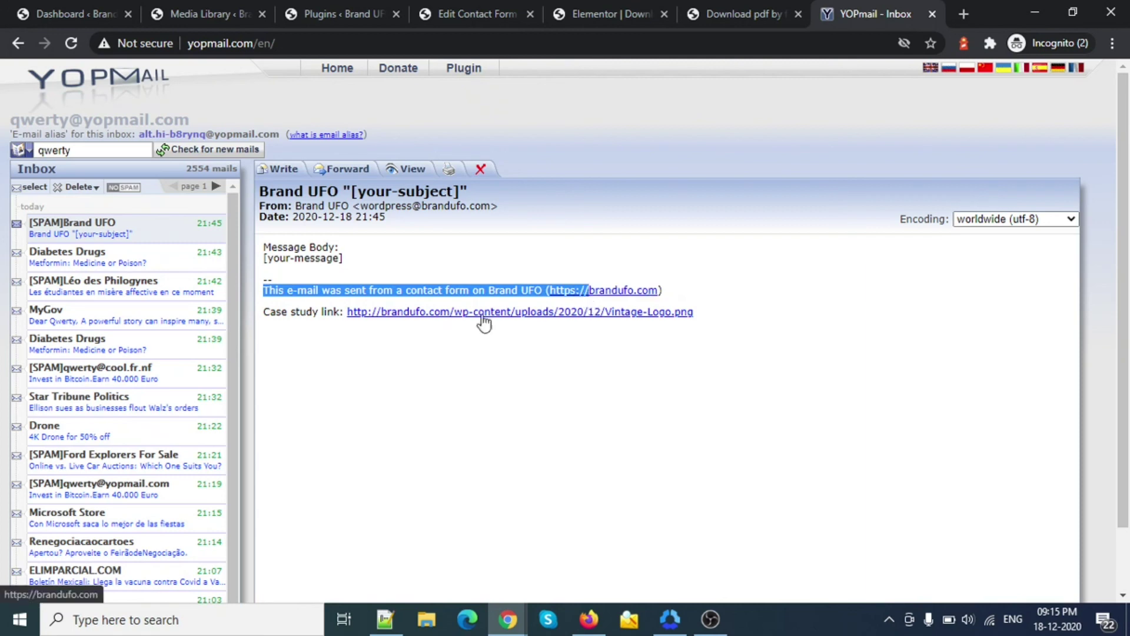
drag(697, 316, 263, 257)
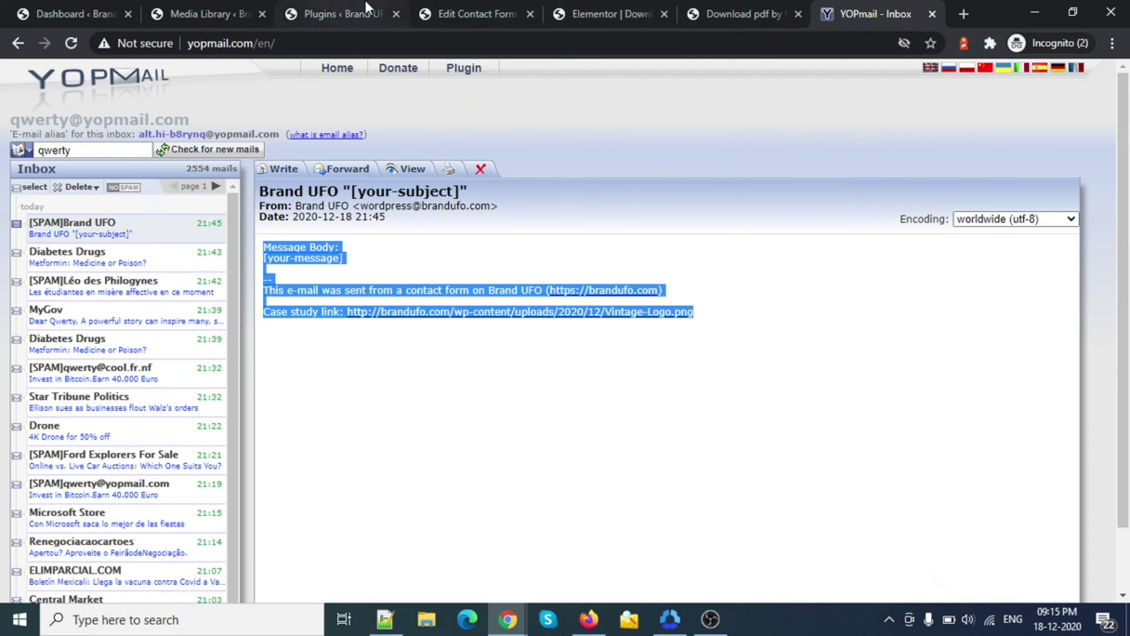
Review Contact form 1's Mail (2) autoresponder option, recipient field and message body link against the received message
click(441, 8)
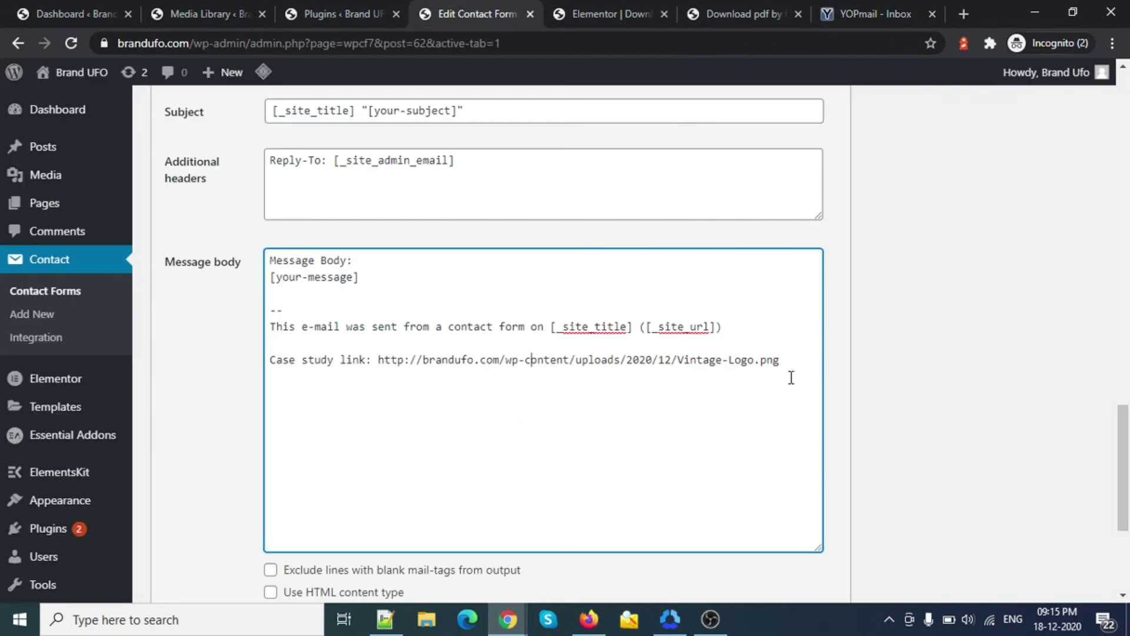
drag(789, 359, 379, 361)
scroll(410, 362, down, 8)
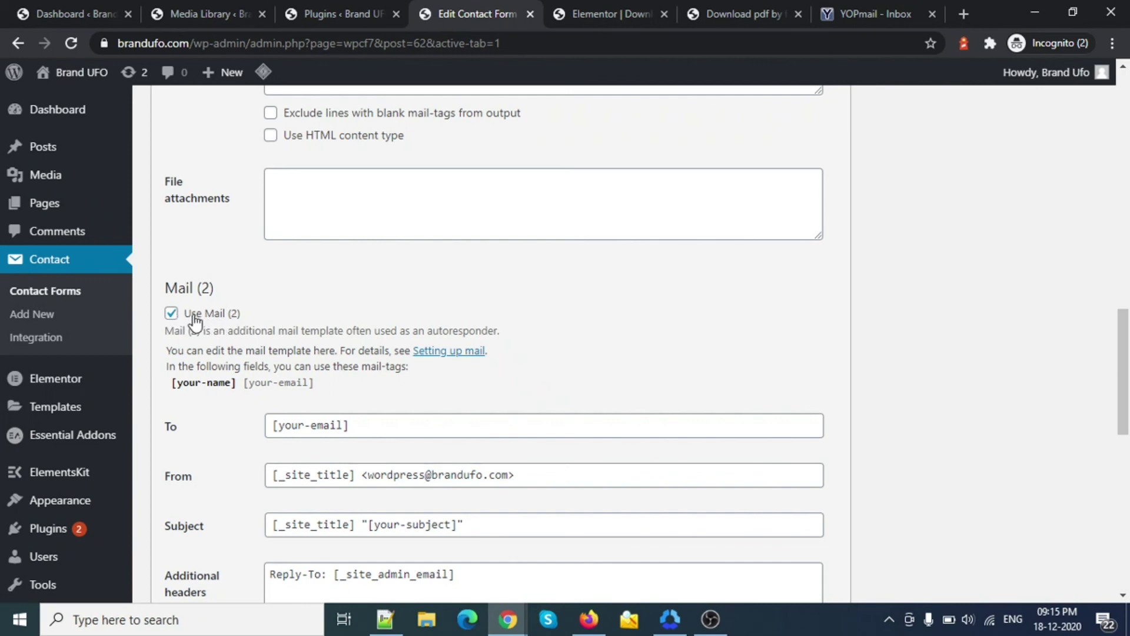
double_click(466, 330)
scroll(553, 386, down, 2)
scroll(552, 384, down, 5)
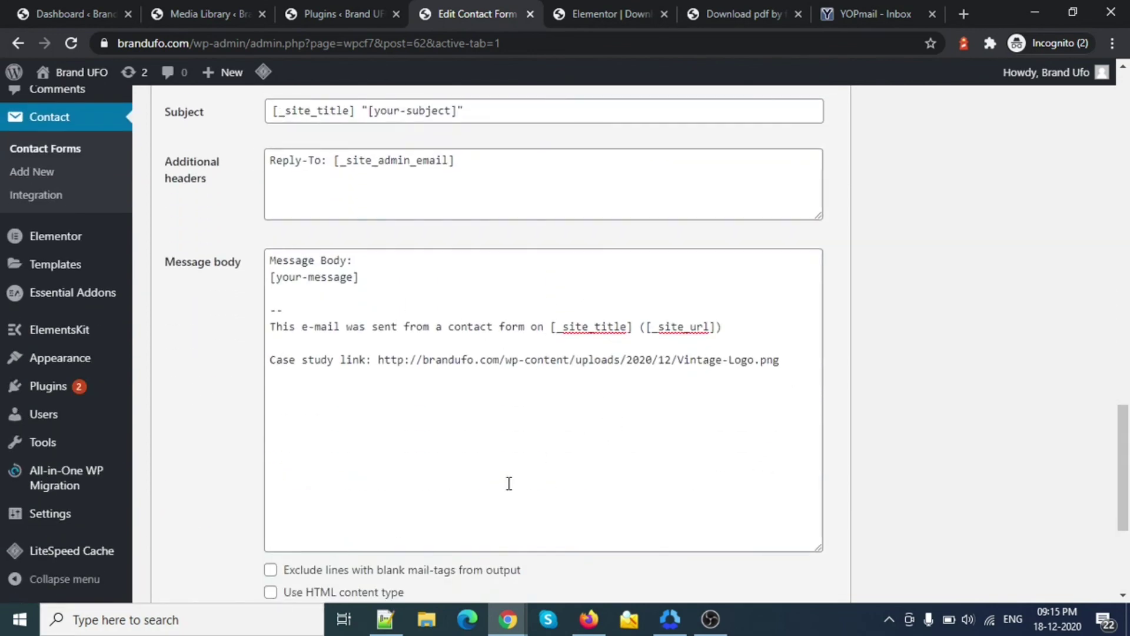
scroll(510, 484, down, 4)
scroll(509, 482, up, 15)
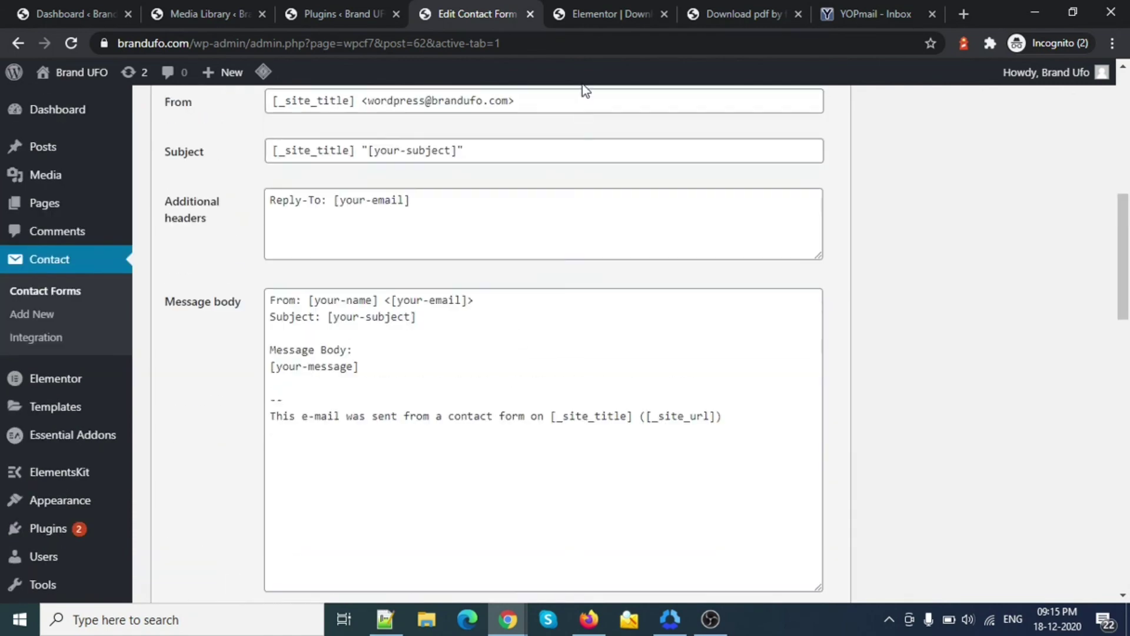
Return to the received YOPmail message via the landing page preview, view its case study link in a new tab, and close that tab
click(592, 13)
click(711, 5)
scroll(649, 382, down, 2)
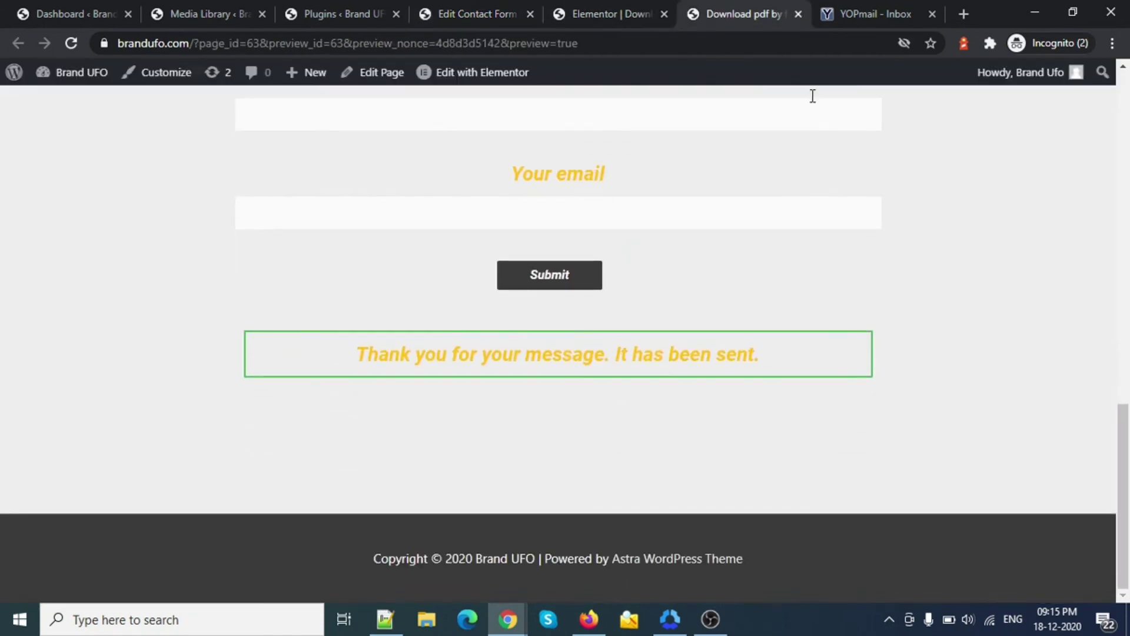
click(833, 17)
click(470, 362)
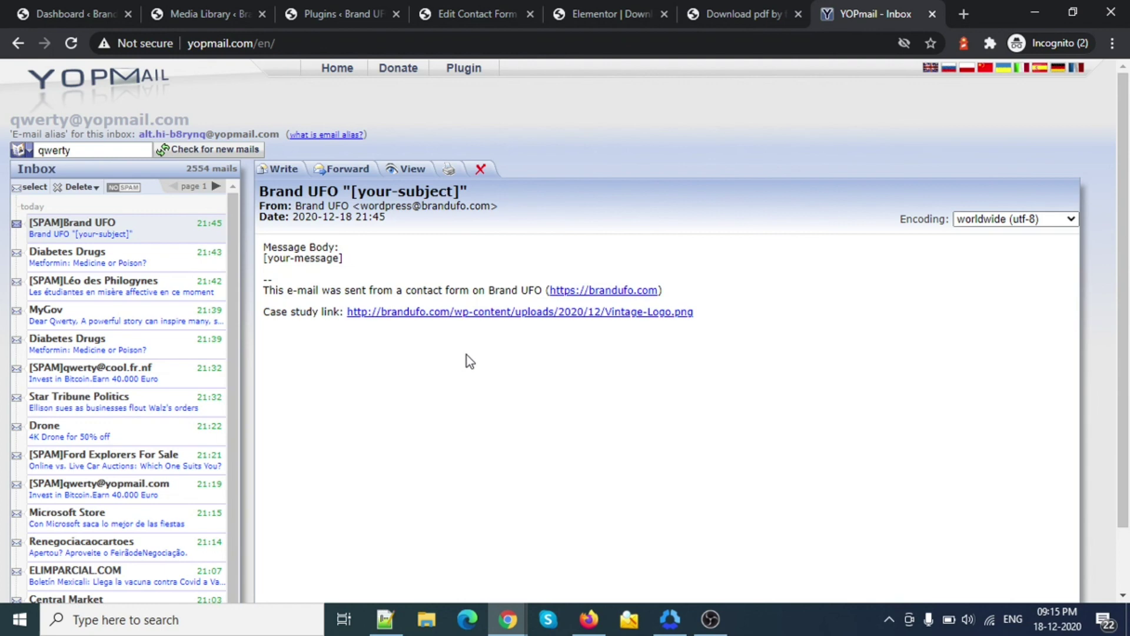
click(468, 324)
click(875, 3)
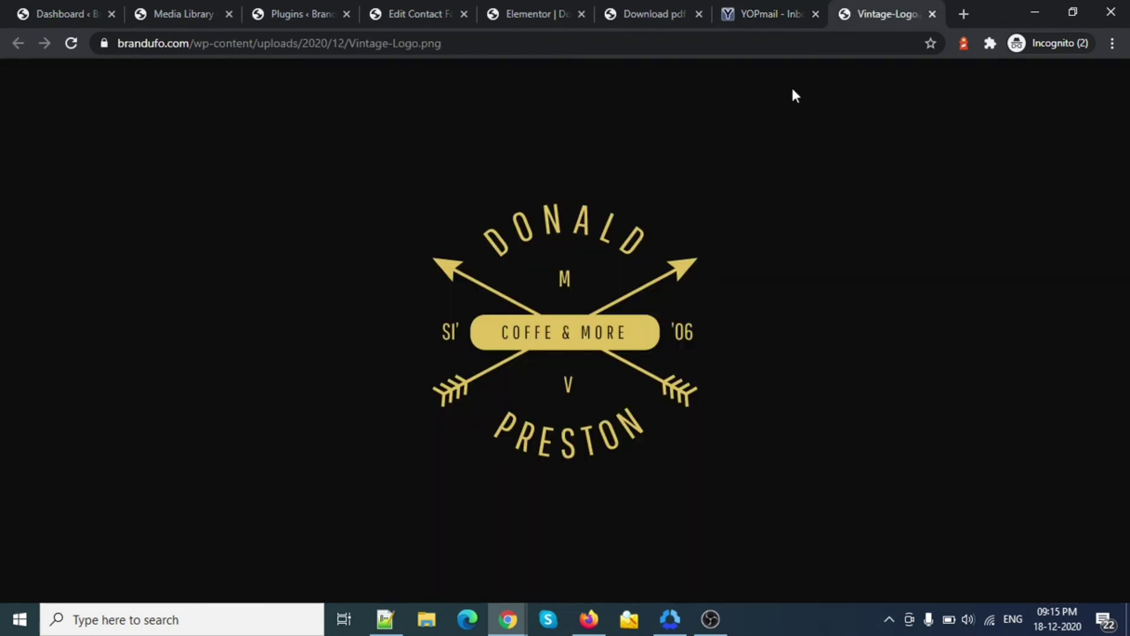
key(ctrl+w)
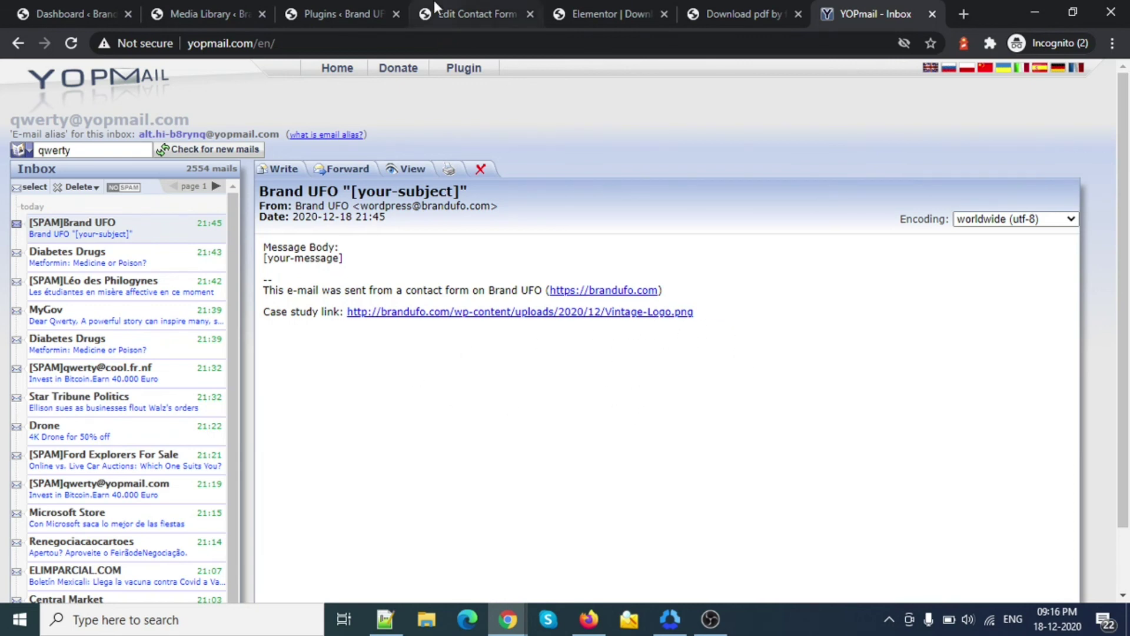
click(467, 5)
click(864, 3)
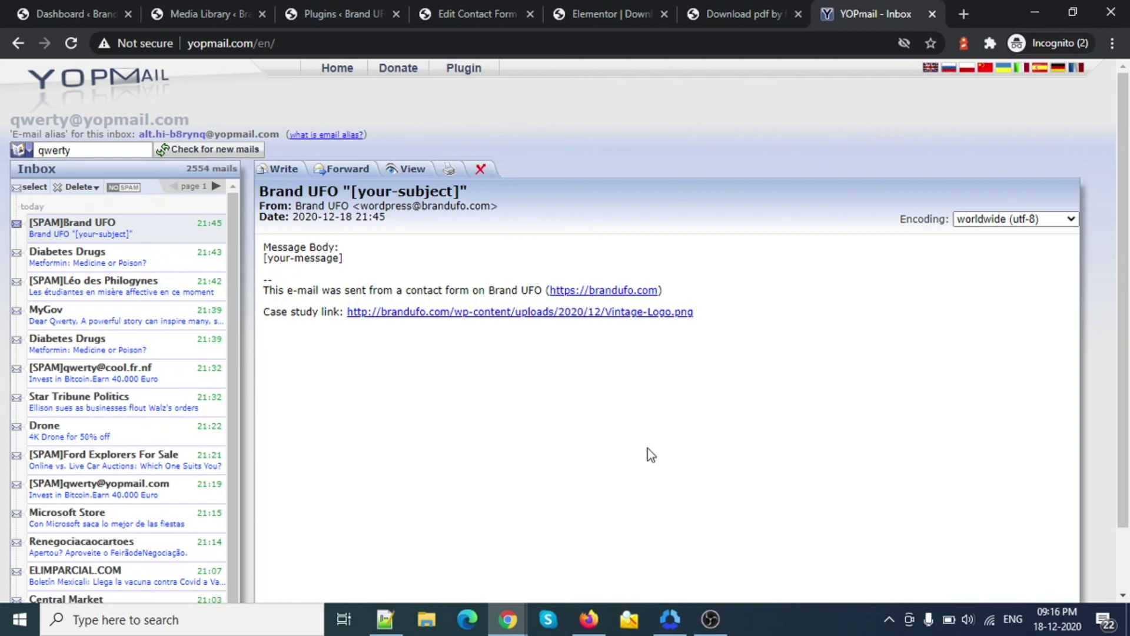
click(451, 10)
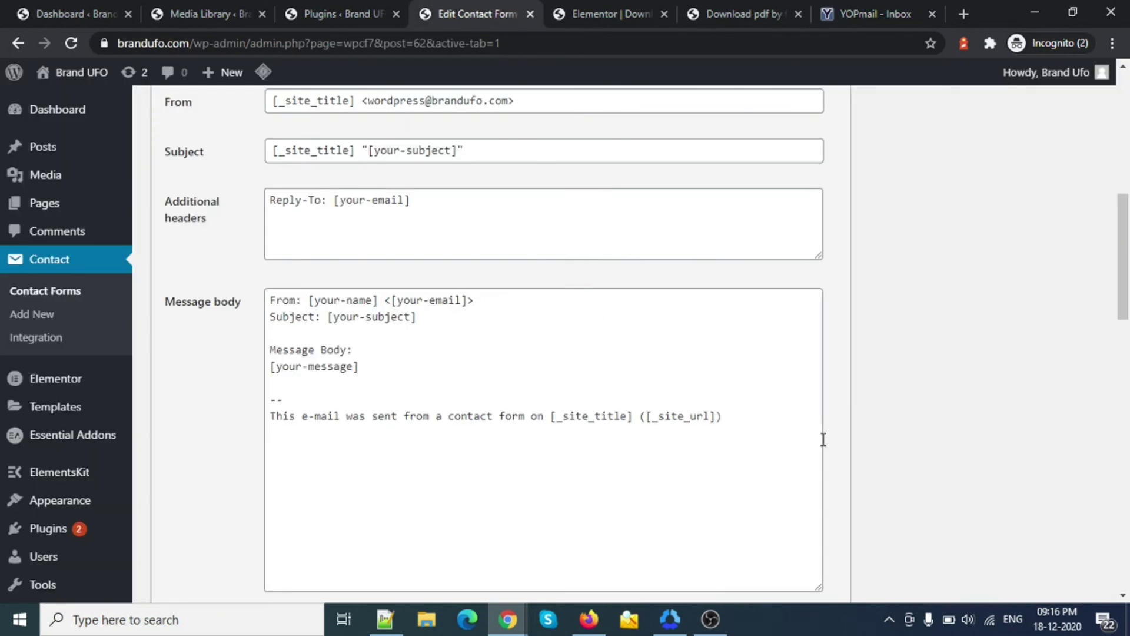